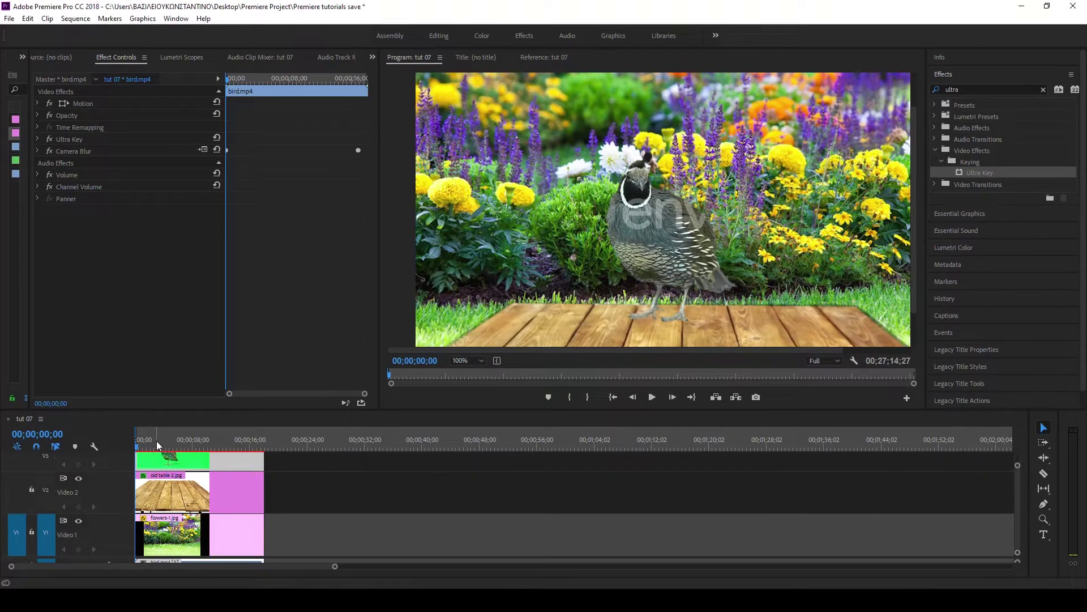
- Hide the table and flower tracks, toggle Ultra Key off and on to compare, then restore the flowers
{"action": "left_click_drag", "start_coordinate": [156, 441], "coordinate": [162, 448]}
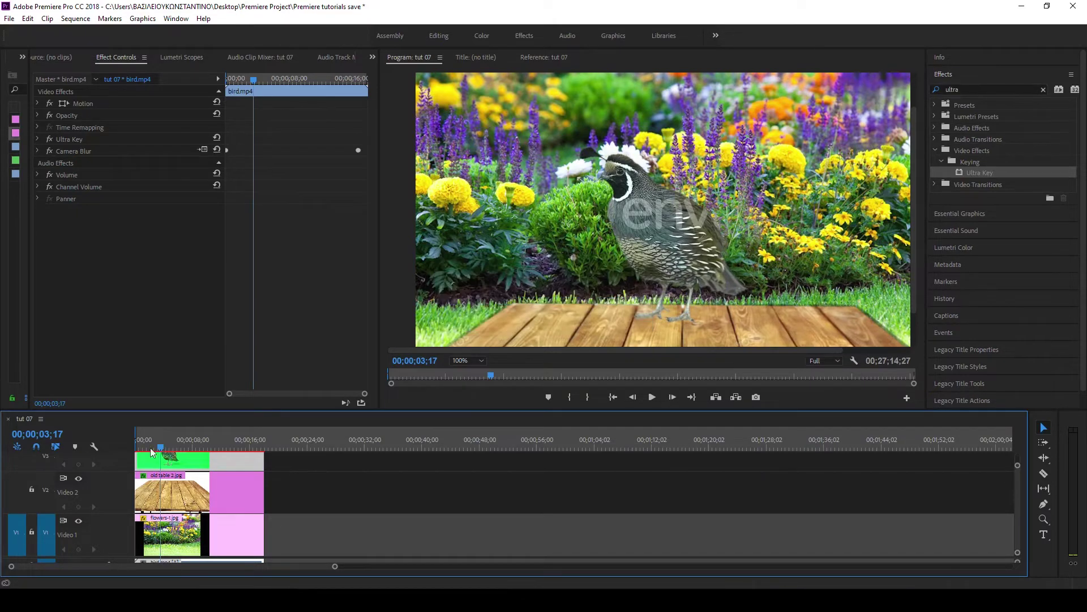
{"action": "left_click", "coordinate": [79, 478]}
{"action": "left_click", "coordinate": [80, 521]}
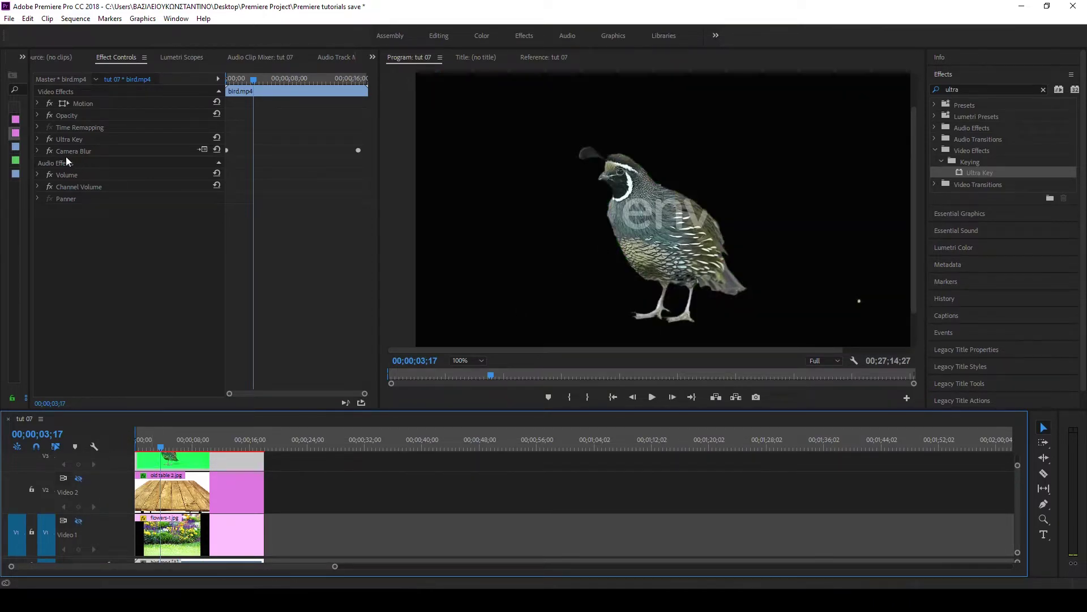
{"action": "left_click", "coordinate": [52, 151]}
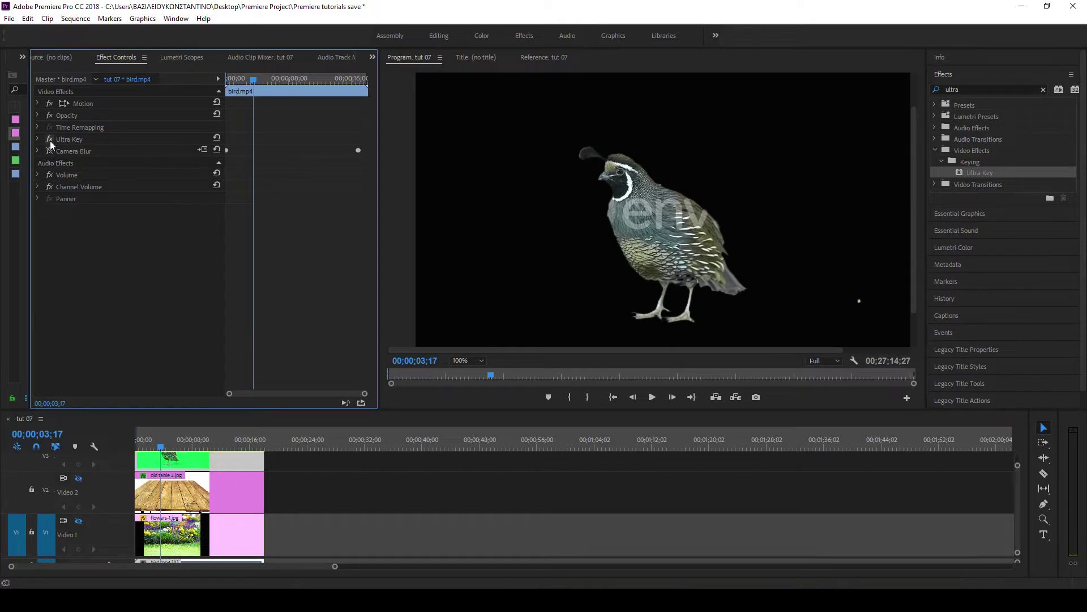
{"action": "left_click", "coordinate": [50, 140]}
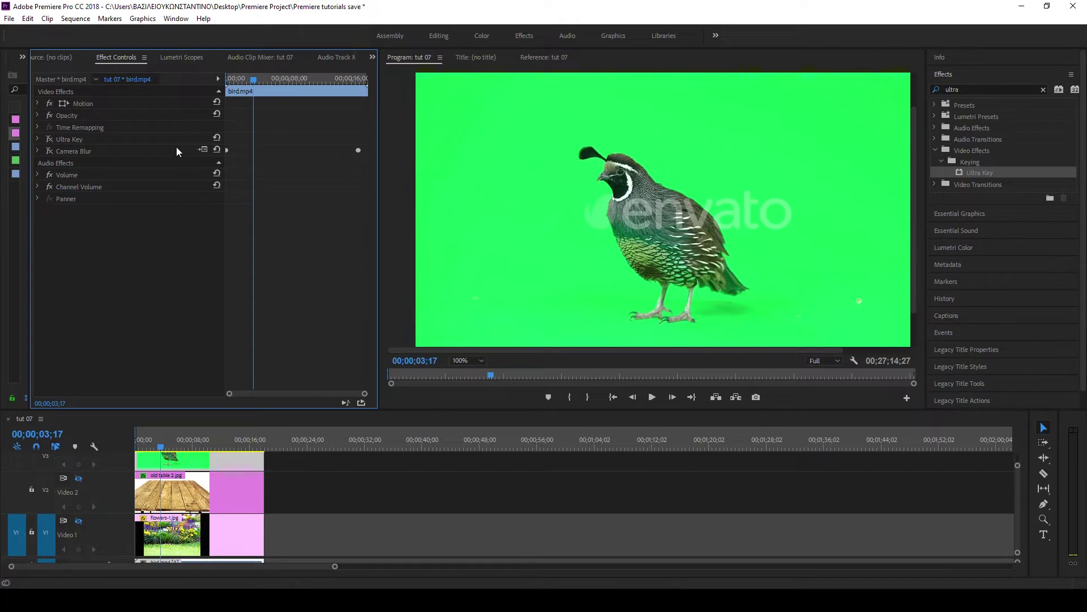
{"action": "left_click", "coordinate": [48, 140]}
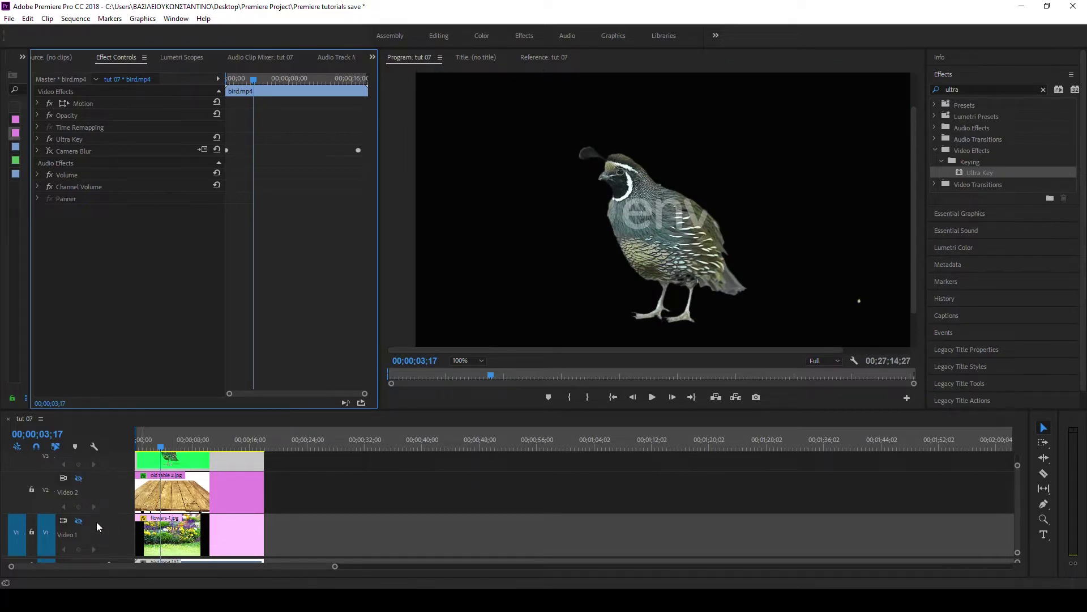
{"action": "left_click", "coordinate": [79, 520]}
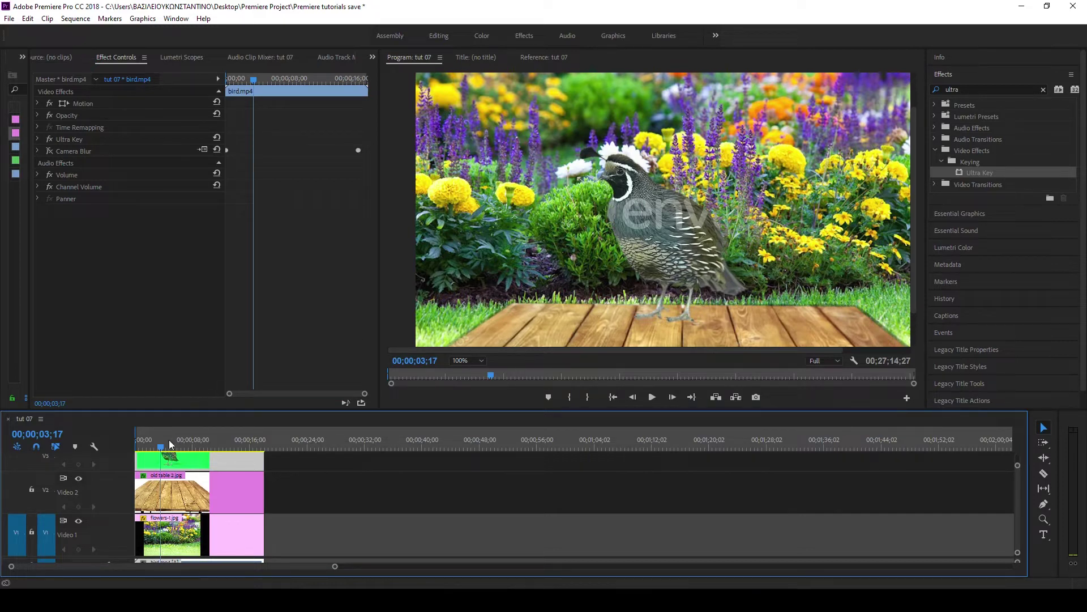
- Scrub and play the sequence to preview the composite between about 01;10 and 03;07
{"action": "left_click_drag", "start_coordinate": [162, 447], "coordinate": [152, 448]}
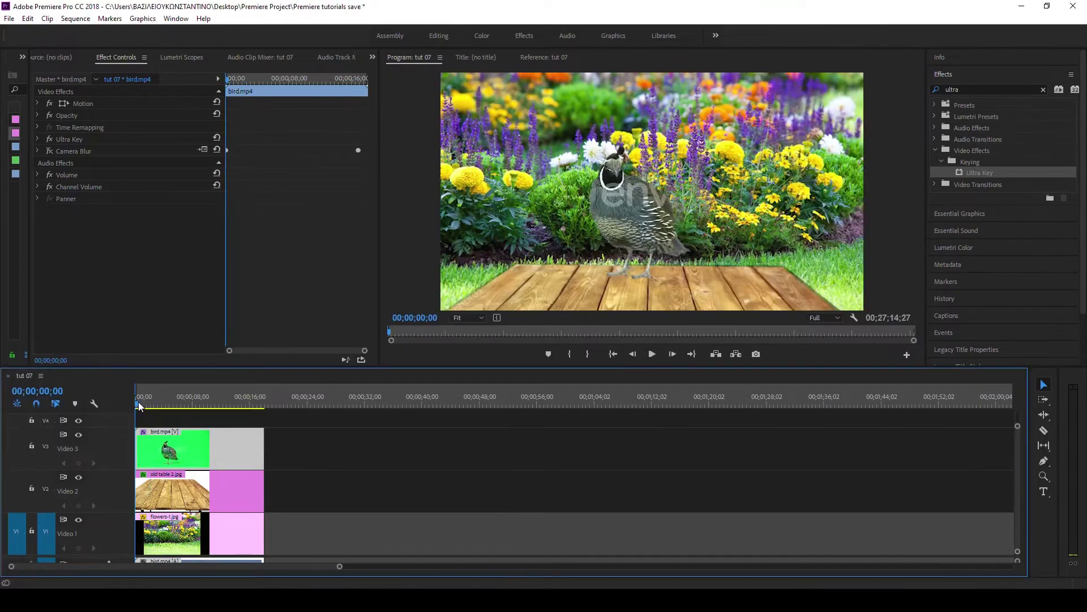
{"action": "left_click", "coordinate": [140, 404]}
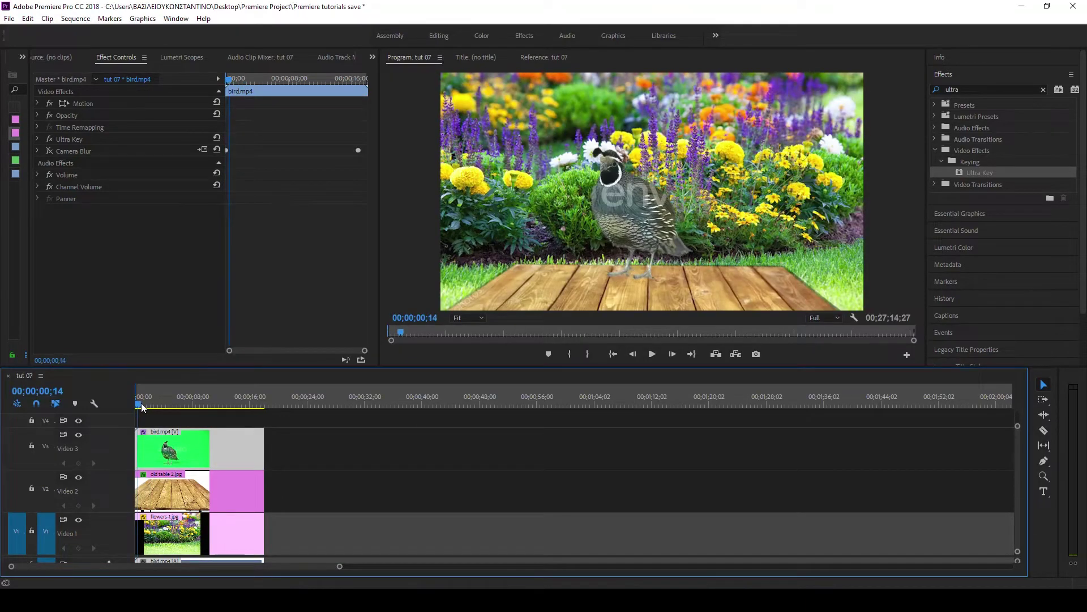
{"action": "key", "text": "space"}
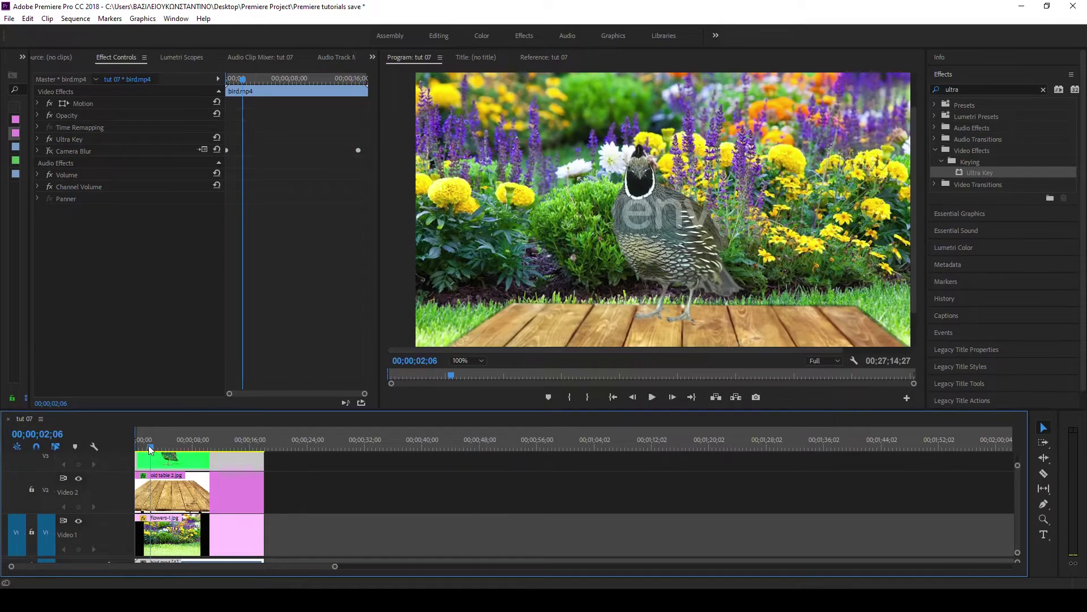
{"action": "left_click_drag", "start_coordinate": [151, 450], "coordinate": [145, 449]}
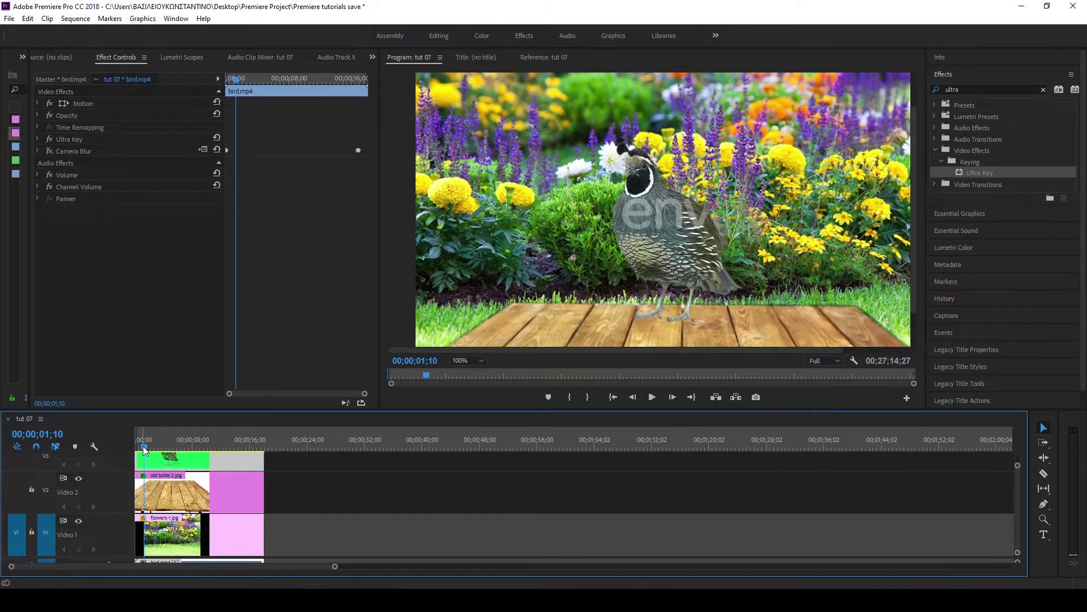
{"action": "left_click_drag", "start_coordinate": [145, 449], "coordinate": [155, 450]}
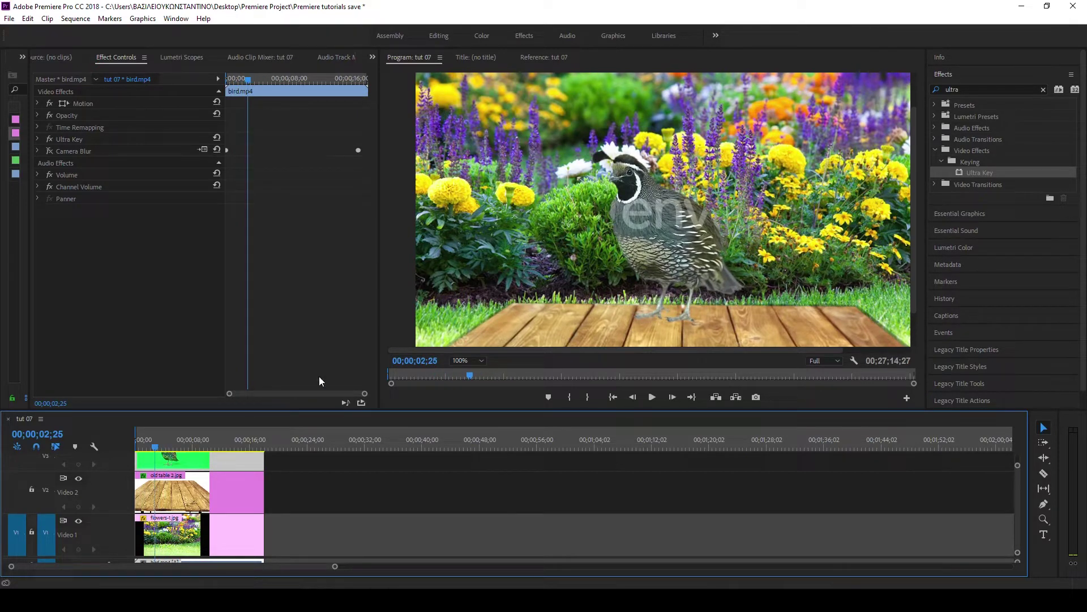
- Check the table track, then raise the divider above the timeline for more vertical room
{"action": "left_click", "coordinate": [79, 478]}
{"action": "left_click", "coordinate": [79, 478]}
{"action": "left_click_drag", "start_coordinate": [142, 410], "coordinate": [142, 362]}
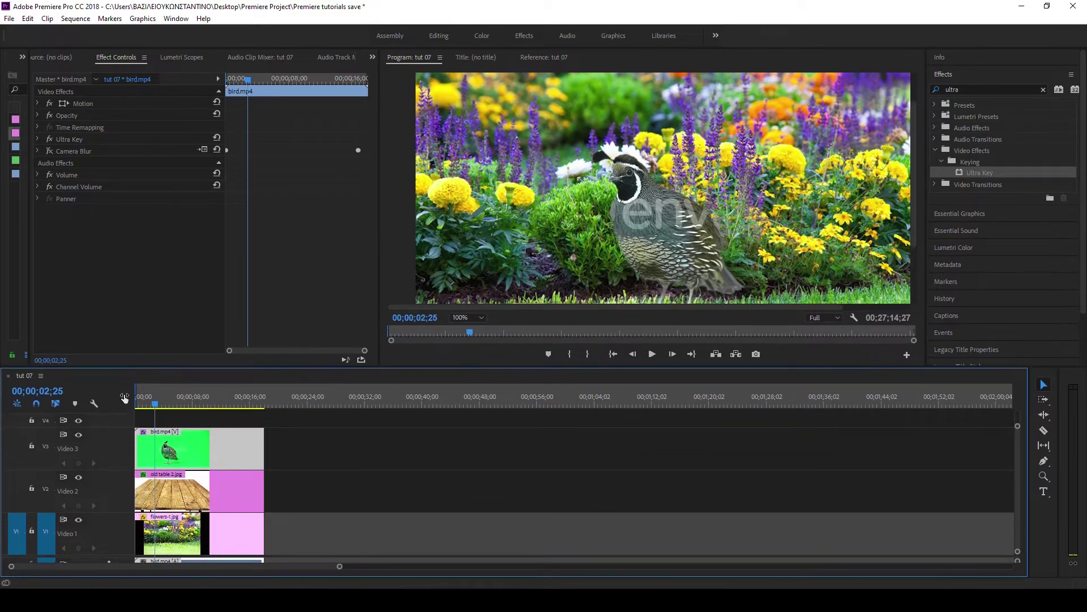
- Recompare with table and flower tracks hidden and Ultra Key toggled, then restore both tracks
{"action": "left_click", "coordinate": [79, 476]}
{"action": "left_click", "coordinate": [78, 519]}
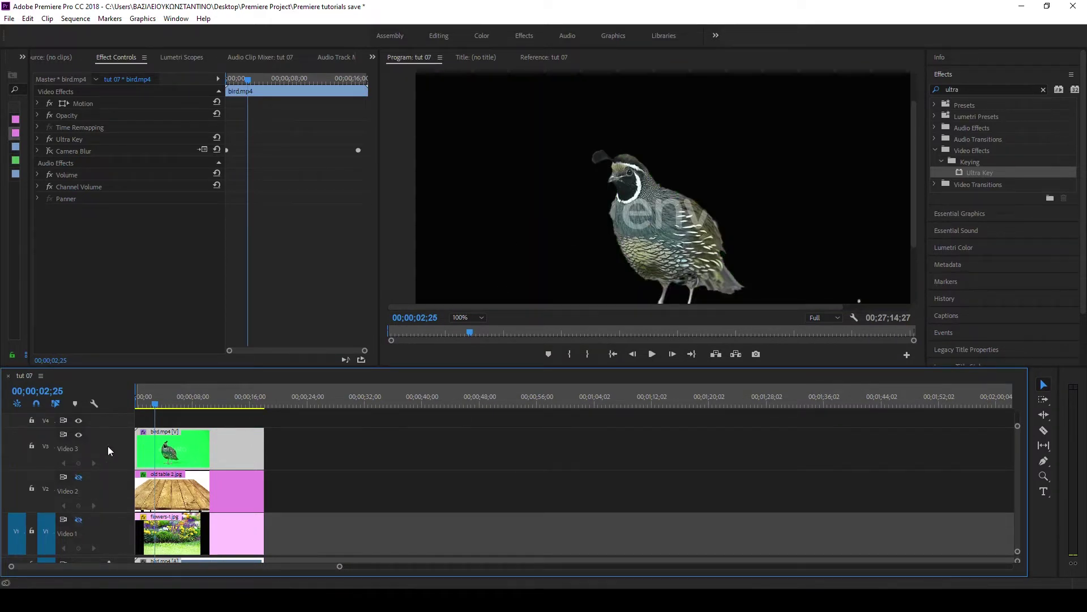
{"action": "left_click", "coordinate": [50, 151]}
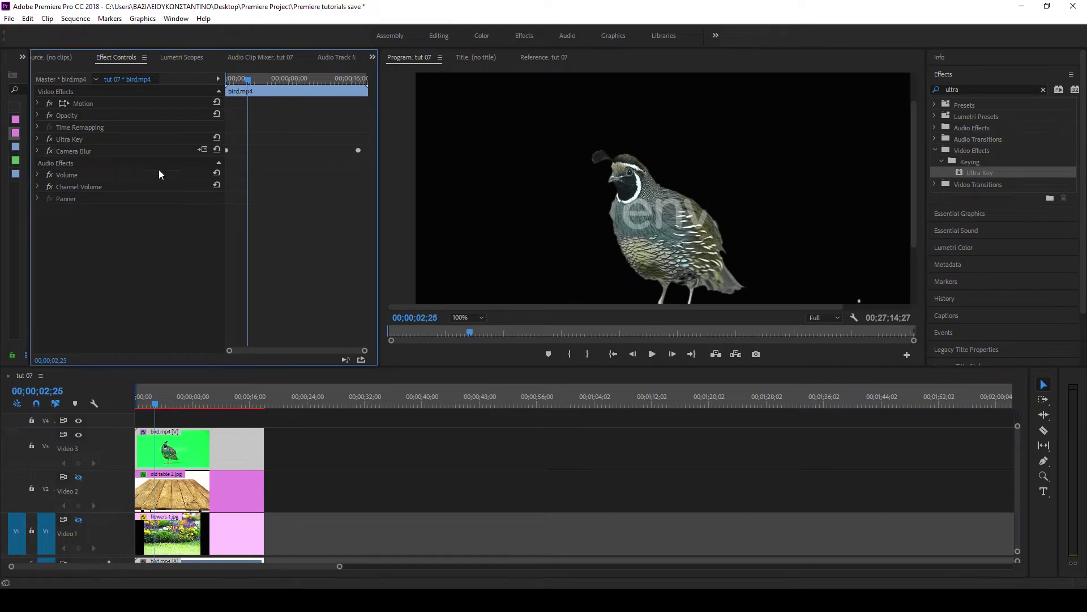
{"action": "left_click", "coordinate": [50, 139]}
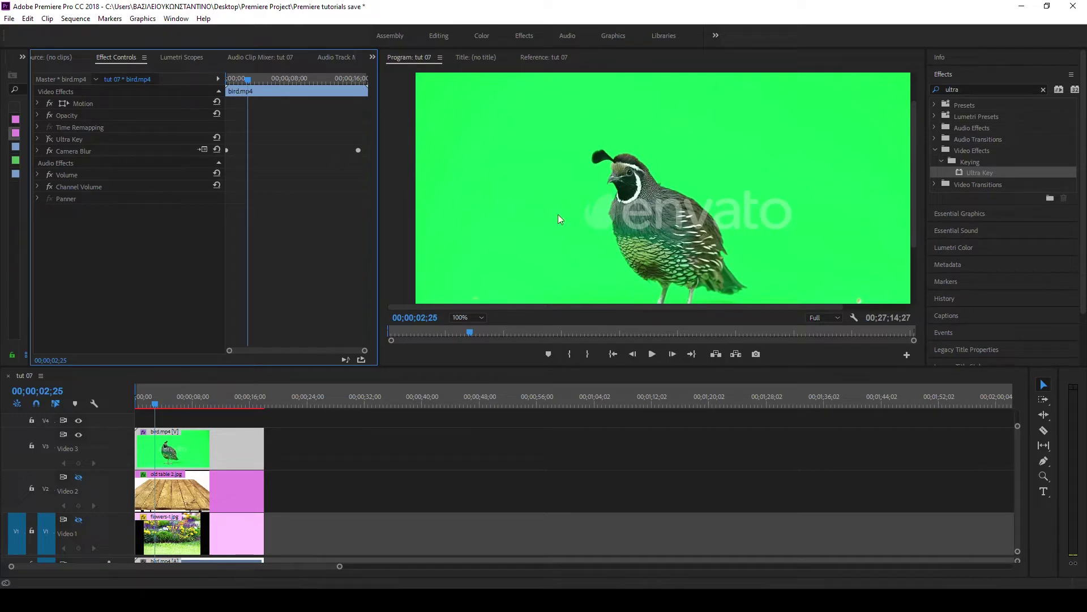
{"action": "left_click", "coordinate": [49, 138]}
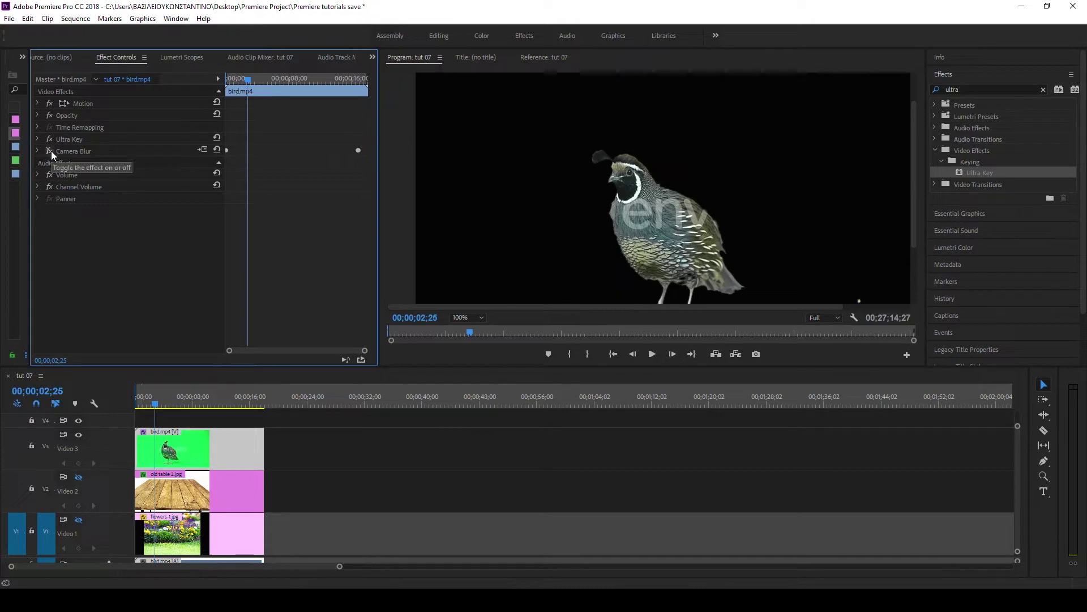
{"action": "left_click", "coordinate": [78, 476]}
{"action": "left_click", "coordinate": [79, 519]}
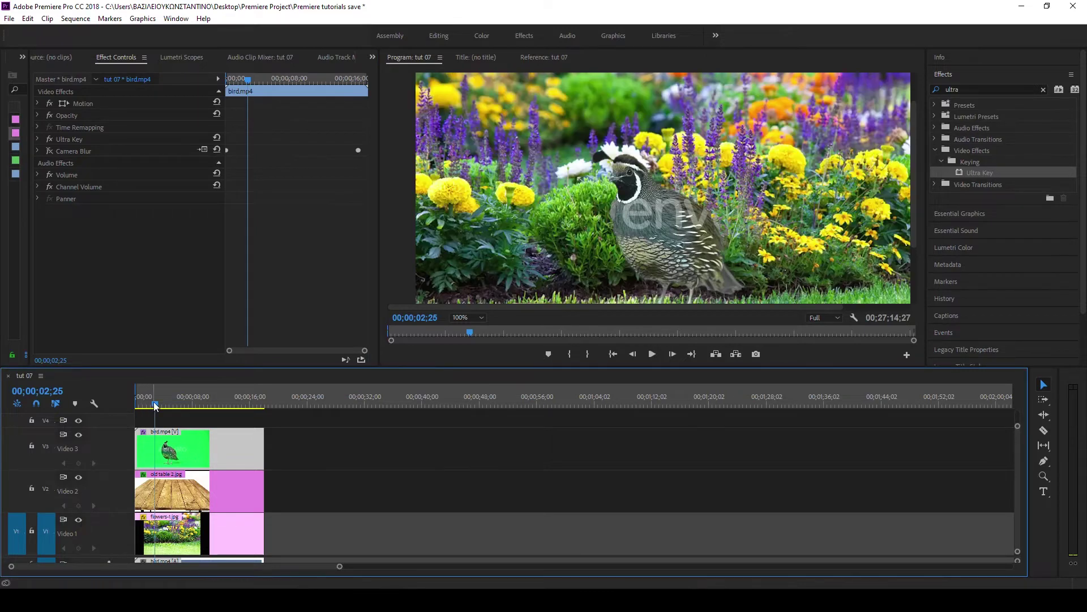
{"action": "left_click_drag", "start_coordinate": [154, 406], "coordinate": [294, 408]}
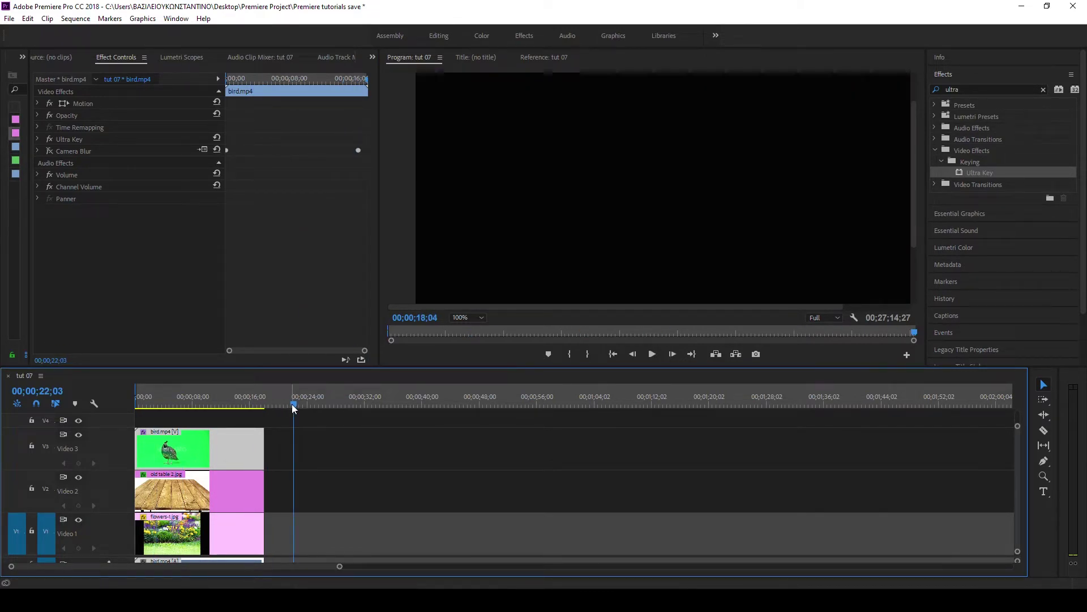
- Open the Import dialog from the File menu
{"action": "left_click", "coordinate": [10, 19]}
{"action": "mouse_move", "coordinate": [27, 18]}
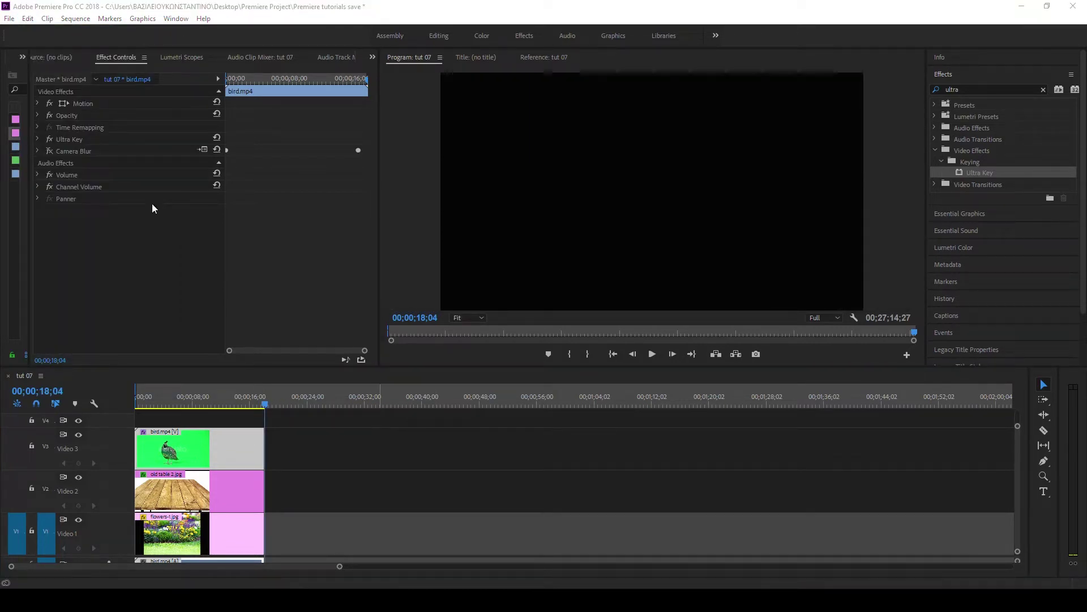
{"action": "left_click", "coordinate": [10, 19]}
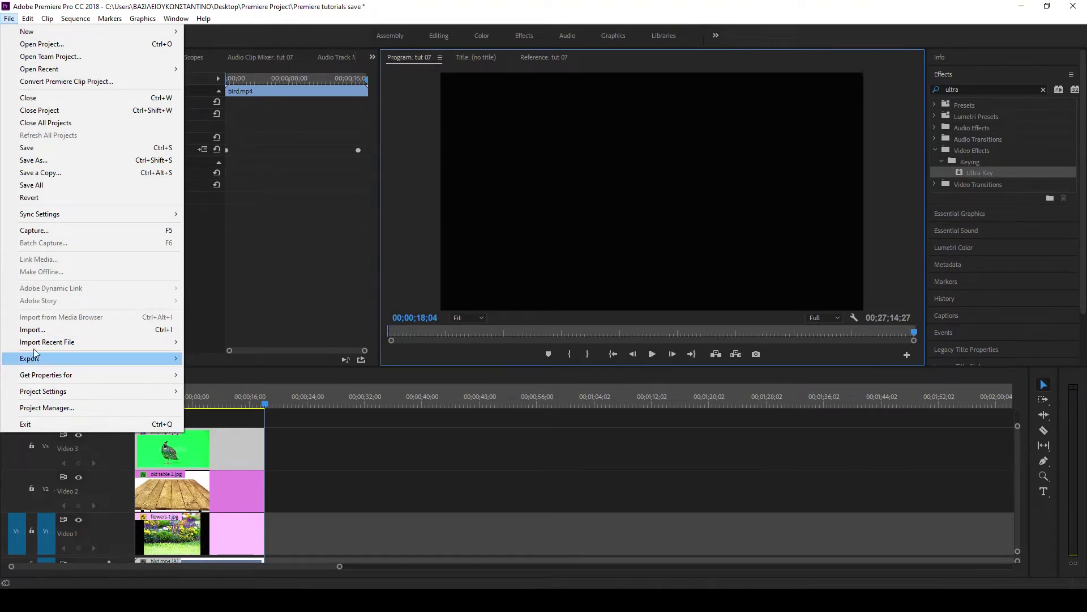
{"action": "left_click", "coordinate": [34, 329]}
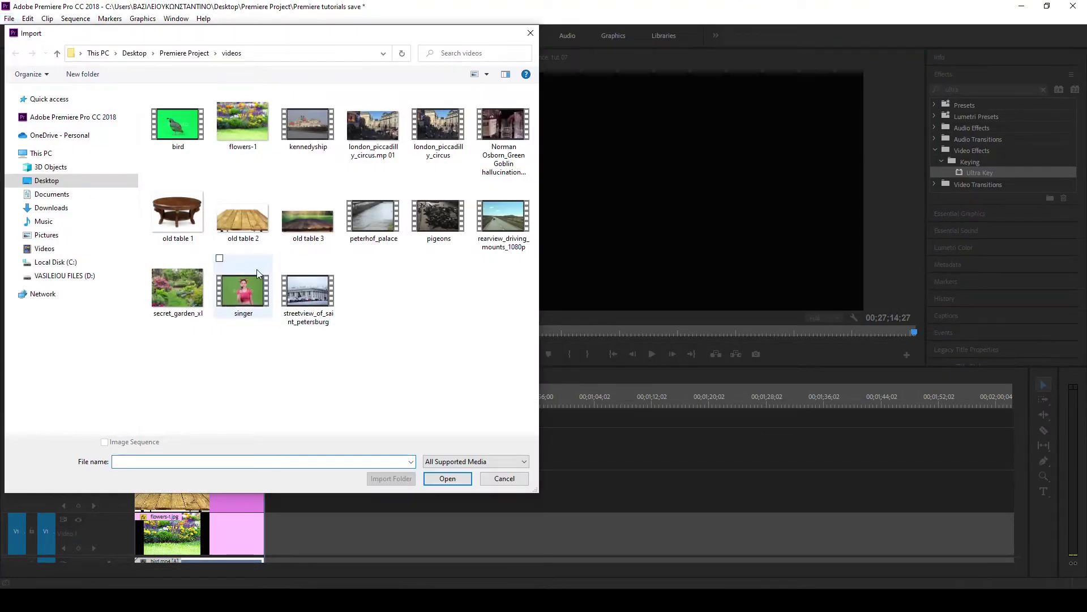
- Select bird, flowers-1 and old table 2 in the videos folder and import them
{"action": "left_click", "coordinate": [182, 129]}
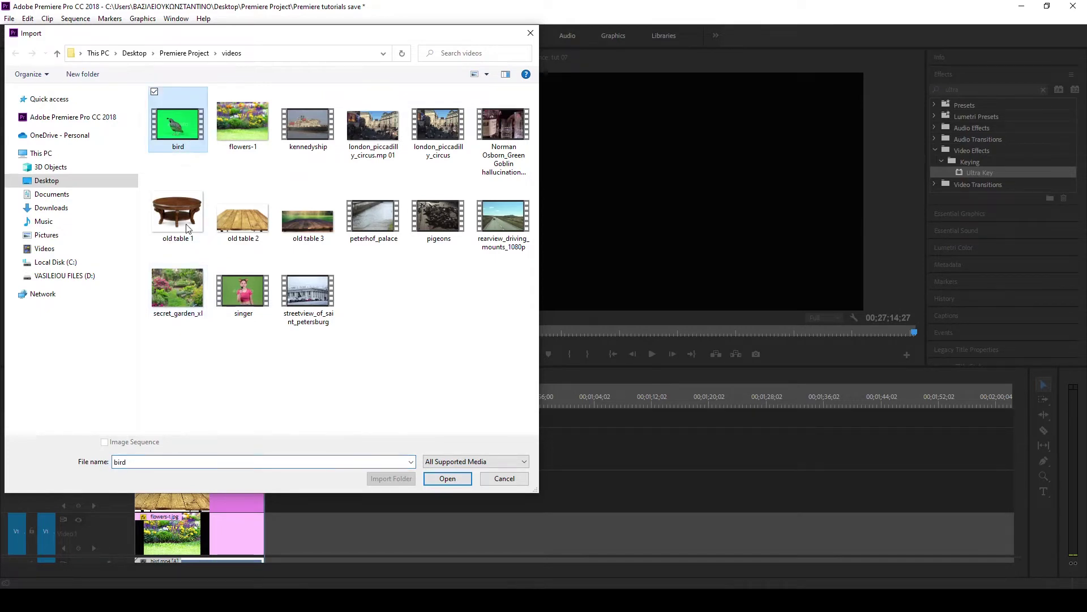
{"action": "left_click", "coordinate": [181, 291], "text": "ctrl"}
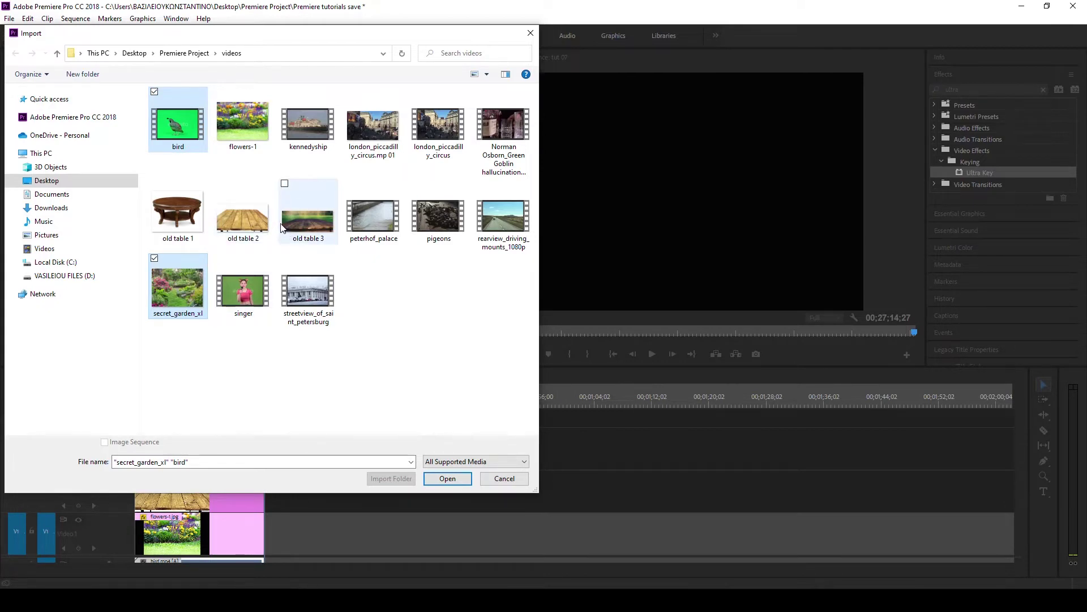
{"action": "left_click", "coordinate": [246, 124], "text": "ctrl"}
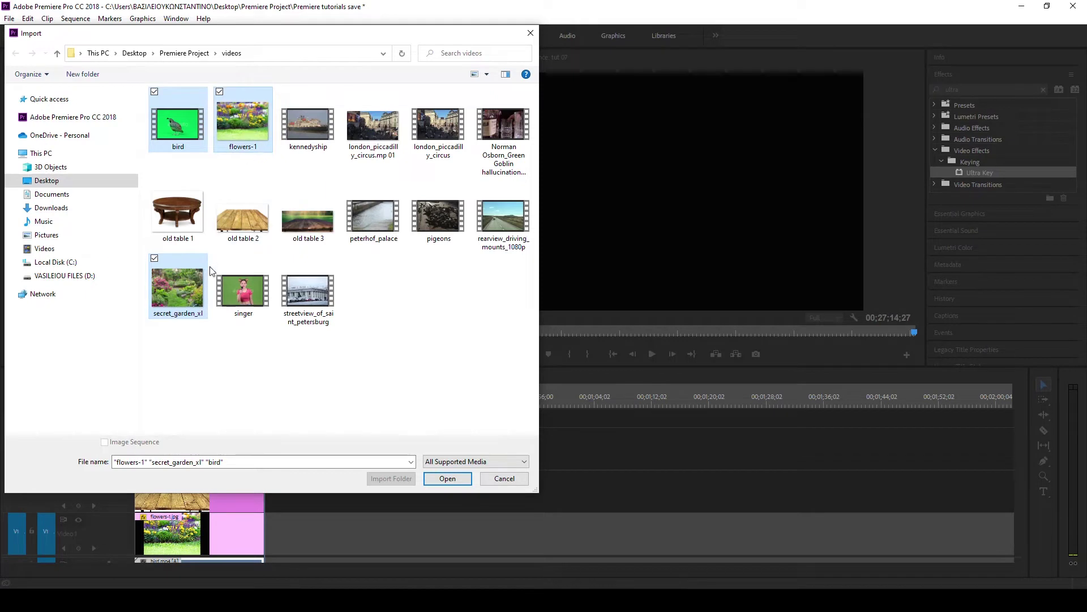
{"action": "left_click", "coordinate": [187, 291]}
{"action": "left_click", "coordinate": [242, 128]}
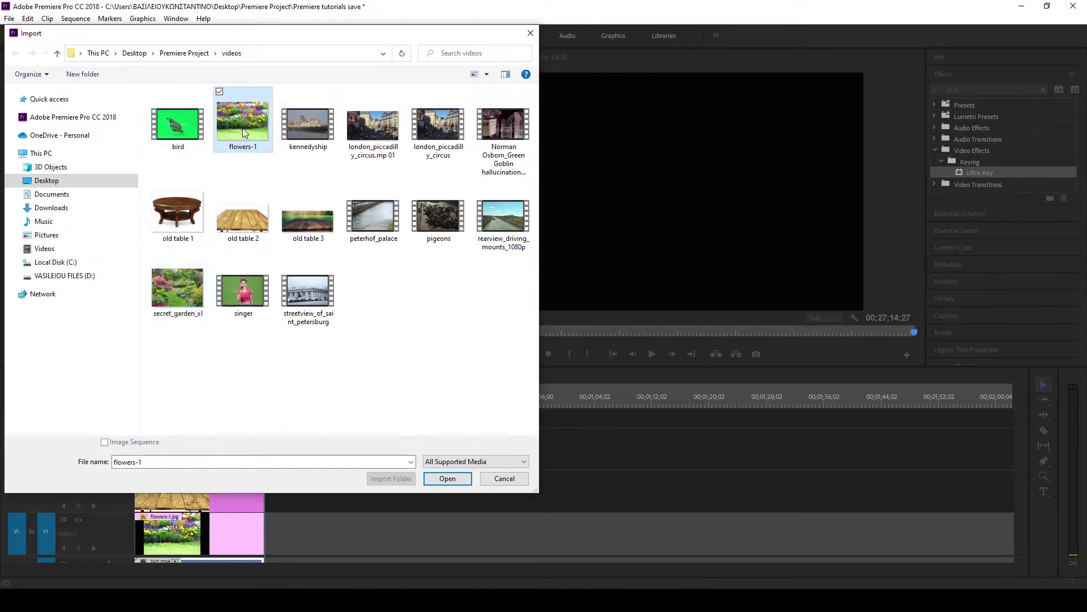
{"action": "left_click", "coordinate": [190, 126], "text": "ctrl"}
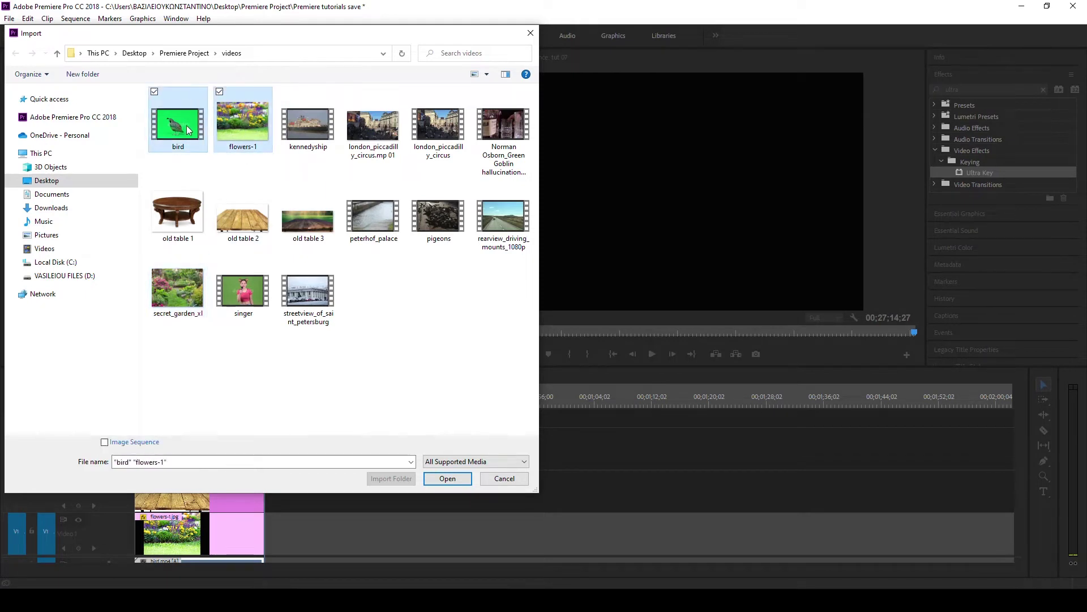
{"action": "left_click", "coordinate": [243, 221], "text": "ctrl"}
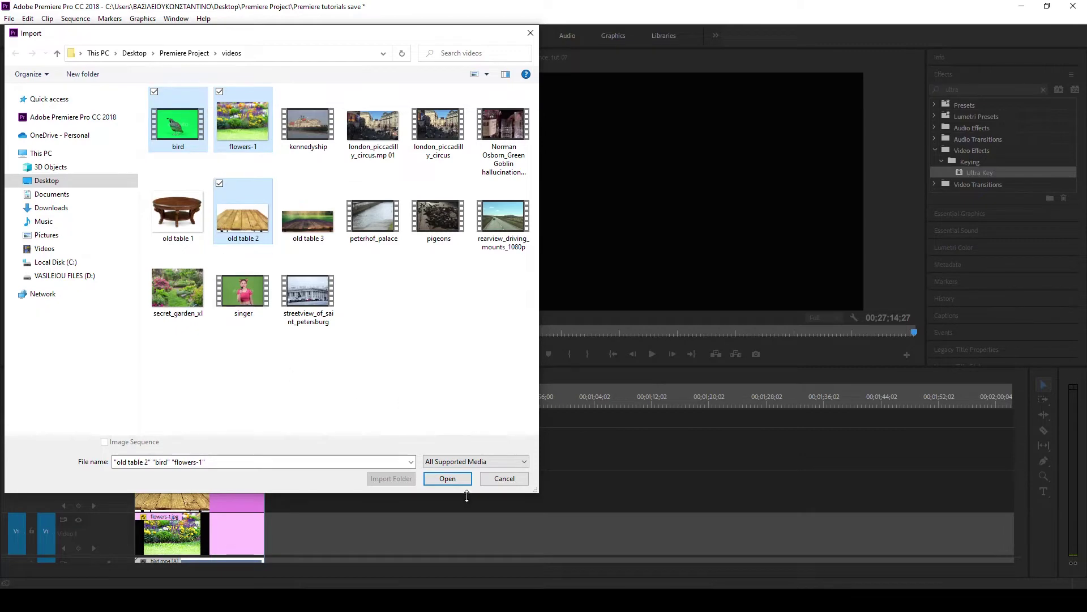
{"action": "left_click", "coordinate": [448, 478]}
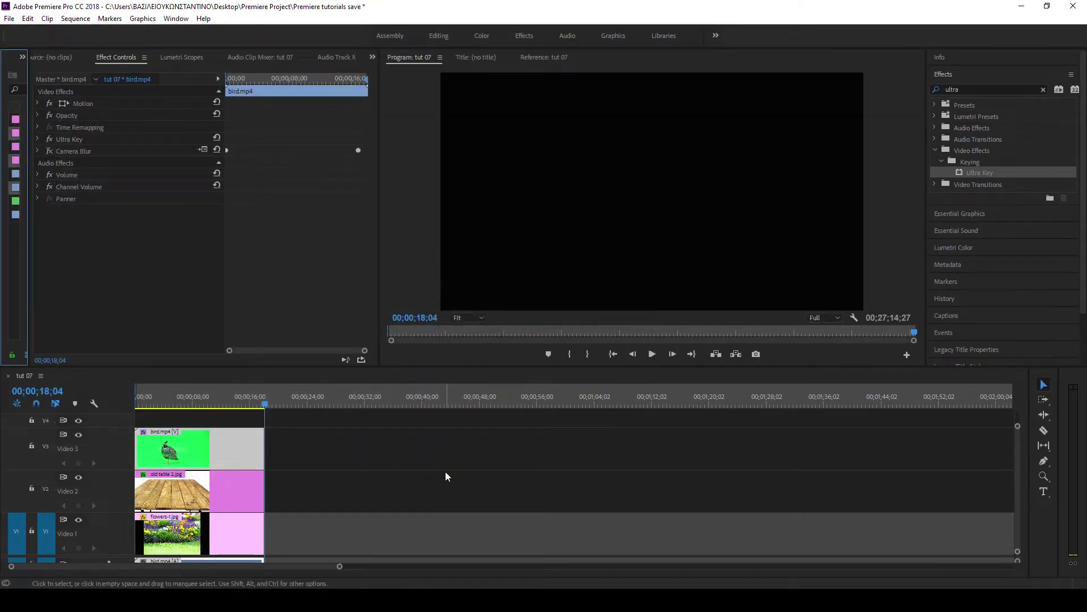
{"action": "left_click", "coordinate": [275, 405]}
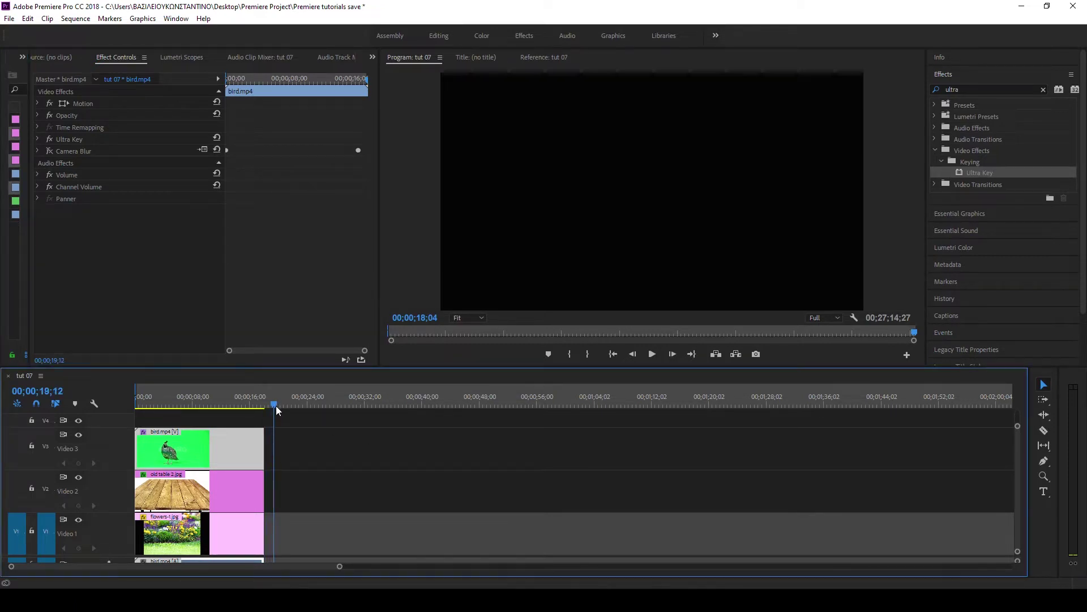
{"action": "left_click_drag", "start_coordinate": [277, 405], "coordinate": [270, 406]}
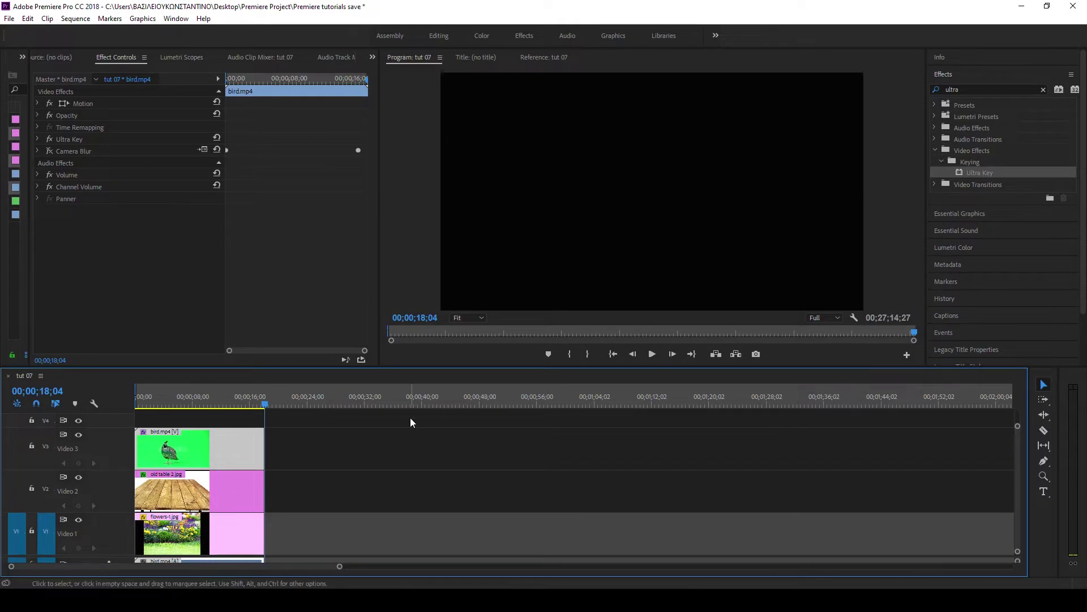
- Drop the bird, table and flowers media into the sequence and line the bird clip up after the first clips
{"action": "left_click_drag", "start_coordinate": [29, 110], "coordinate": [144, 114]}
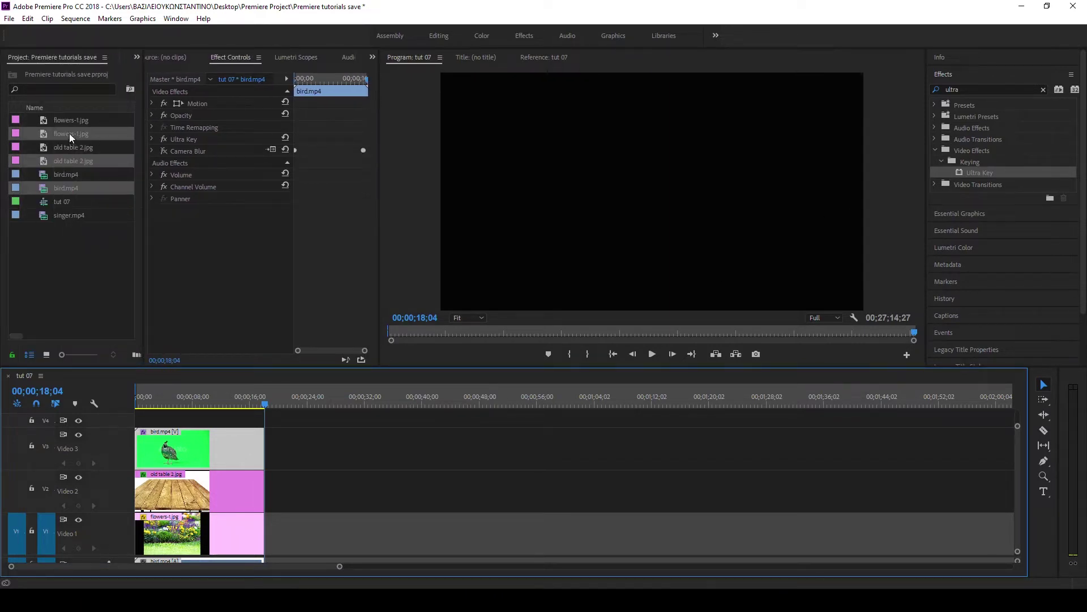
{"action": "mouse_move", "coordinate": [69, 134]}
{"action": "left_mouse_down"}
{"action": "mouse_move", "coordinate": [345, 464]}
{"action": "mouse_move", "coordinate": [392, 460]}
{"action": "left_mouse_up"}
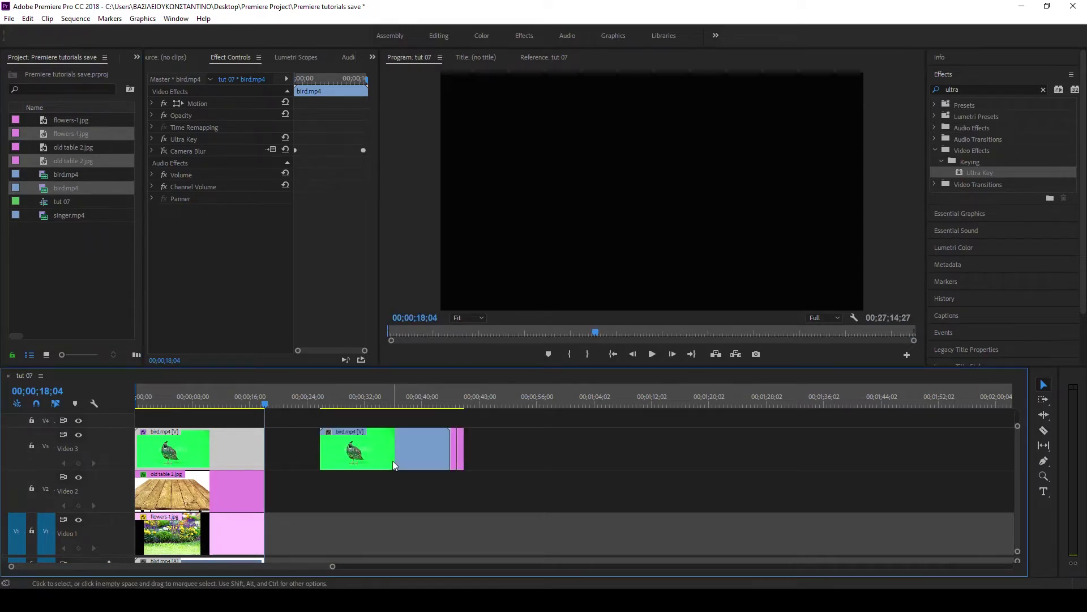
{"action": "left_click", "coordinate": [376, 508]}
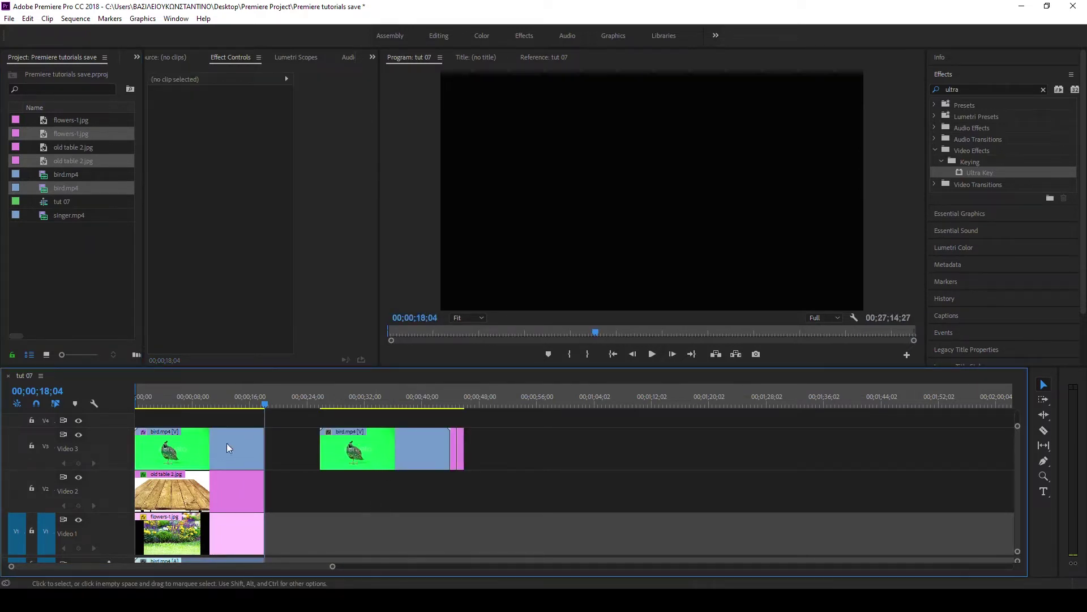
{"action": "left_click", "coordinate": [398, 457]}
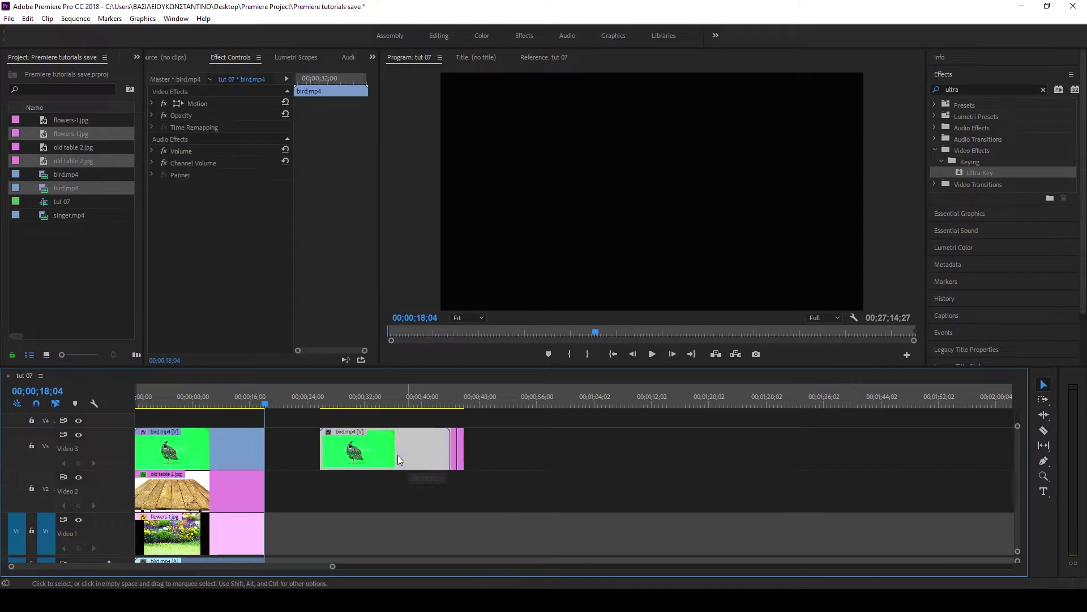
{"action": "left_click_drag", "start_coordinate": [398, 454], "coordinate": [343, 454]}
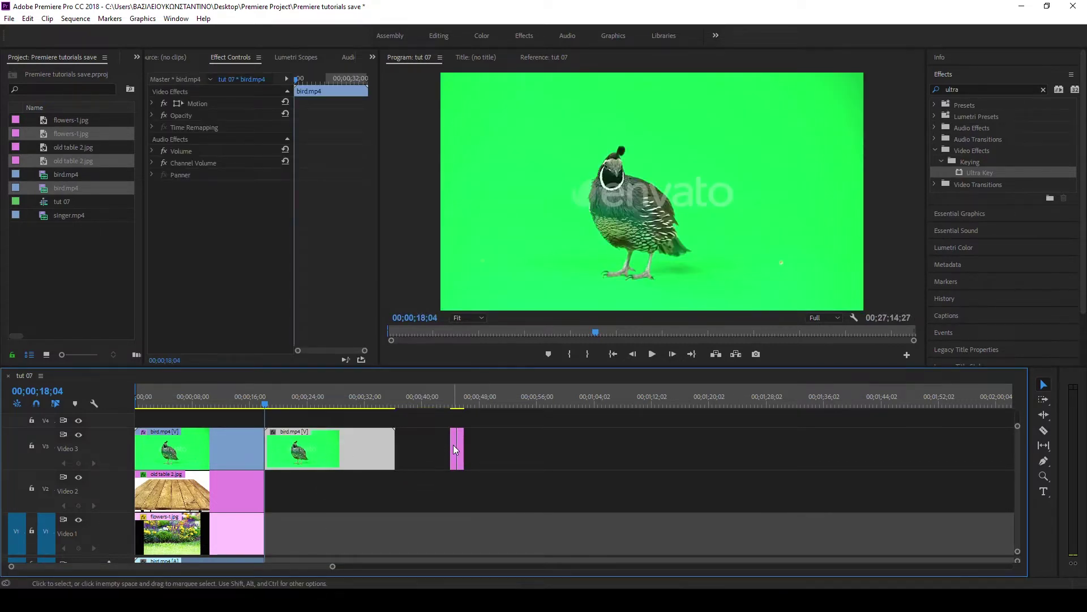
- Arrange old table 2 on Video 2 and flowers-1 on Video 1, lengthened to match the bird clip
{"action": "left_click_drag", "start_coordinate": [455, 449], "coordinate": [273, 494]}
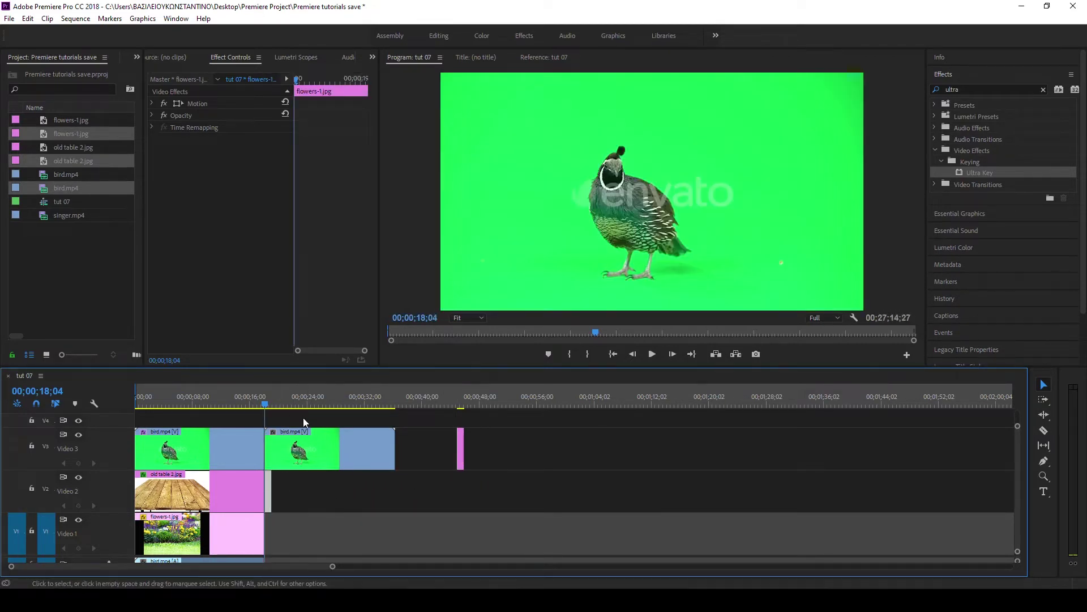
{"action": "left_click_drag", "start_coordinate": [461, 447], "coordinate": [268, 536]}
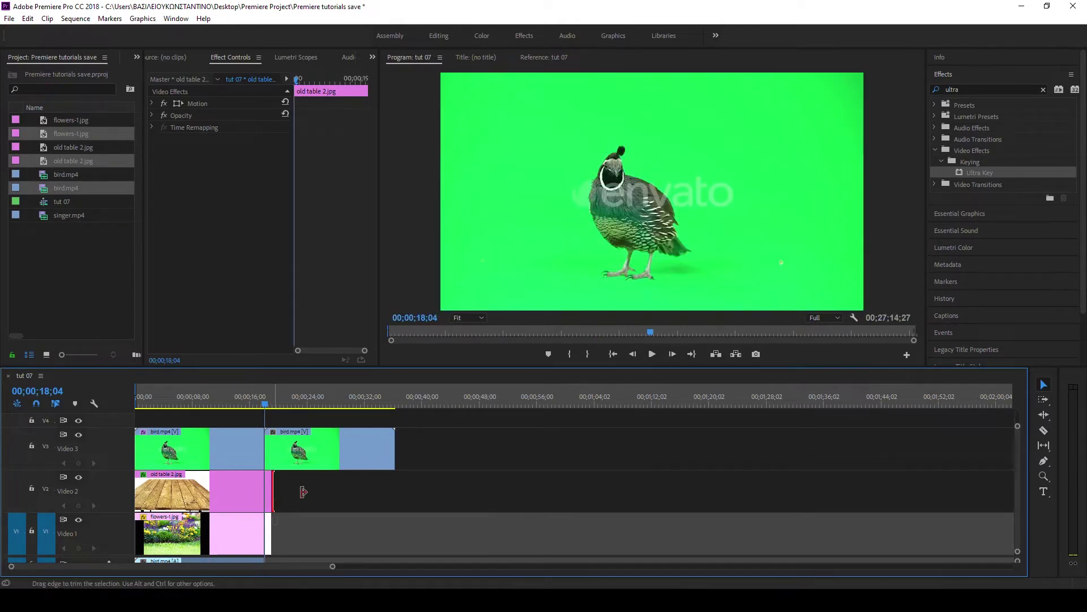
{"action": "left_click_drag", "start_coordinate": [303, 492], "coordinate": [395, 492]}
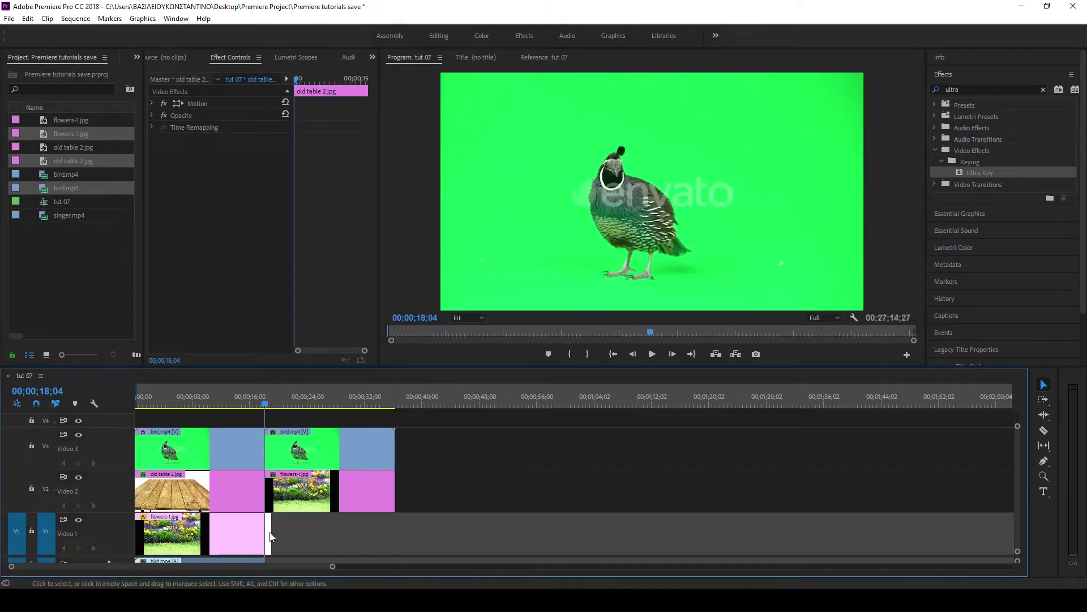
{"action": "left_click_drag", "start_coordinate": [270, 536], "coordinate": [505, 535]}
{"action": "left_click_drag", "start_coordinate": [371, 493], "coordinate": [378, 530]}
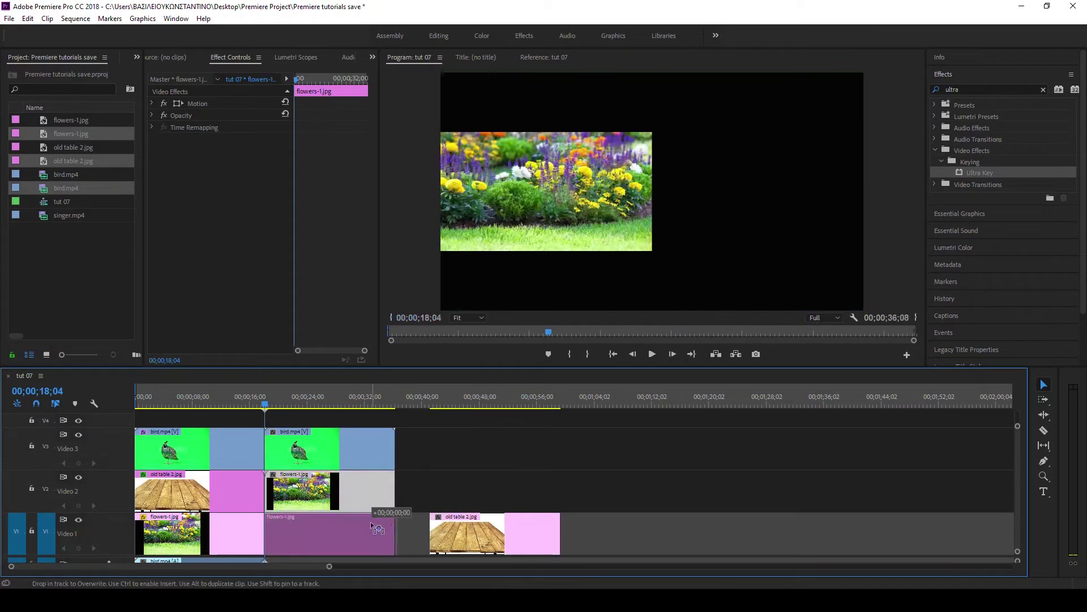
{"action": "left_click_drag", "start_coordinate": [457, 532], "coordinate": [305, 498]}
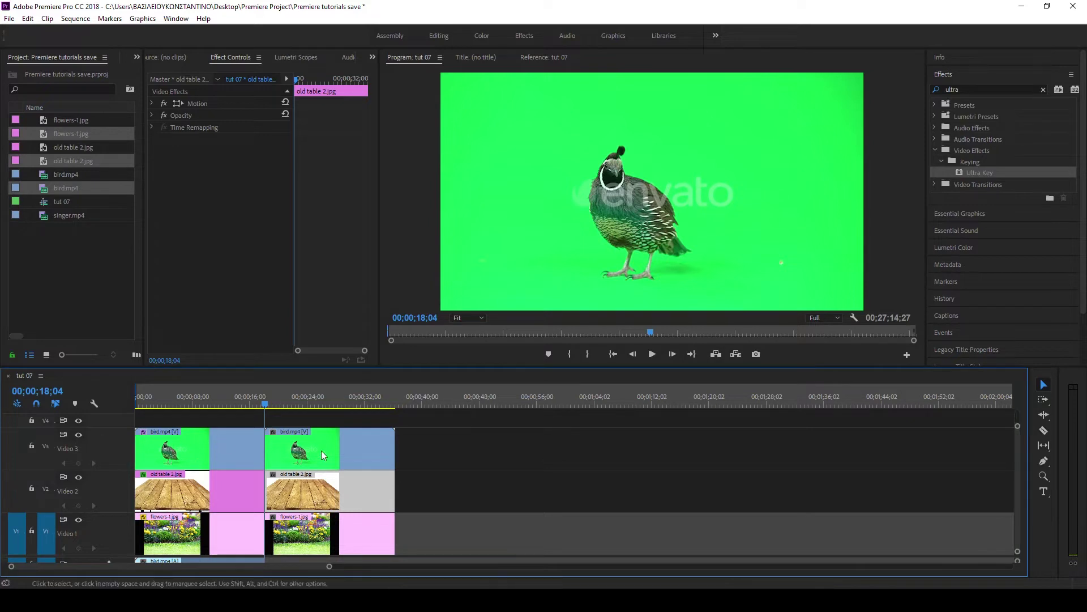
- Apply Ultra Key from the Effects panel to the second bird clip
{"action": "left_click", "coordinate": [349, 449]}
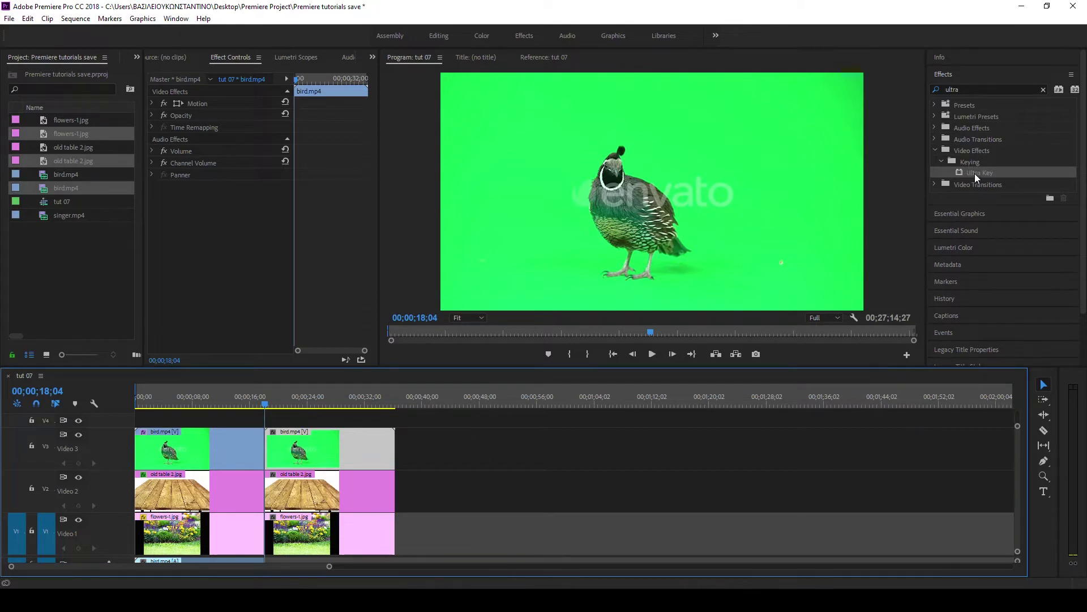
{"action": "left_click", "coordinate": [963, 89]}
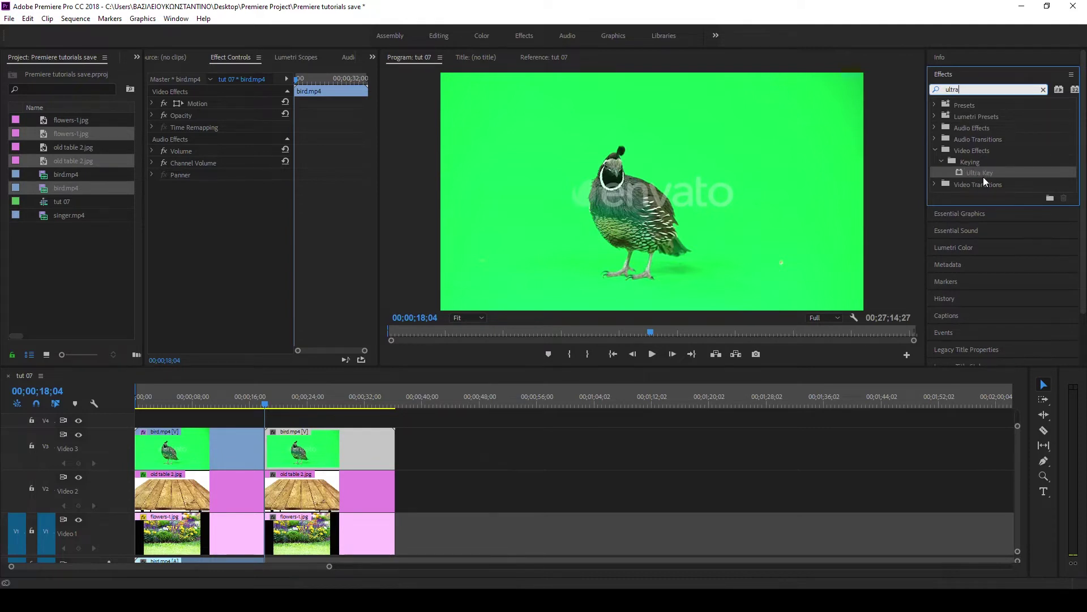
{"action": "mouse_move", "coordinate": [984, 173]}
{"action": "left_mouse_down"}
{"action": "mouse_move", "coordinate": [1001, 178]}
{"action": "mouse_move", "coordinate": [554, 429]}
{"action": "left_mouse_up"}
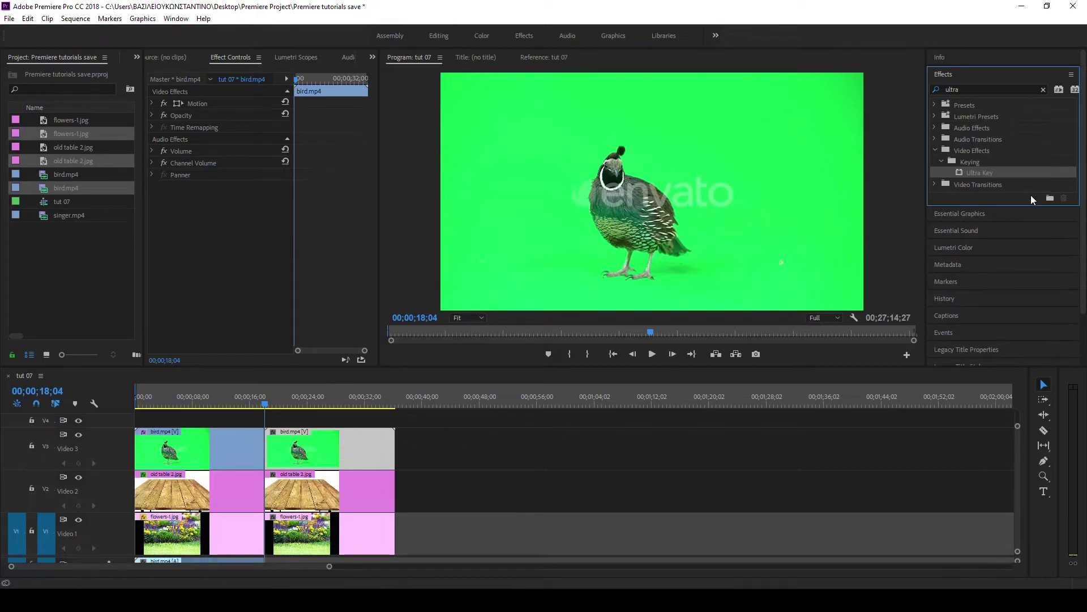
{"action": "left_click_drag", "start_coordinate": [983, 173], "coordinate": [225, 210]}
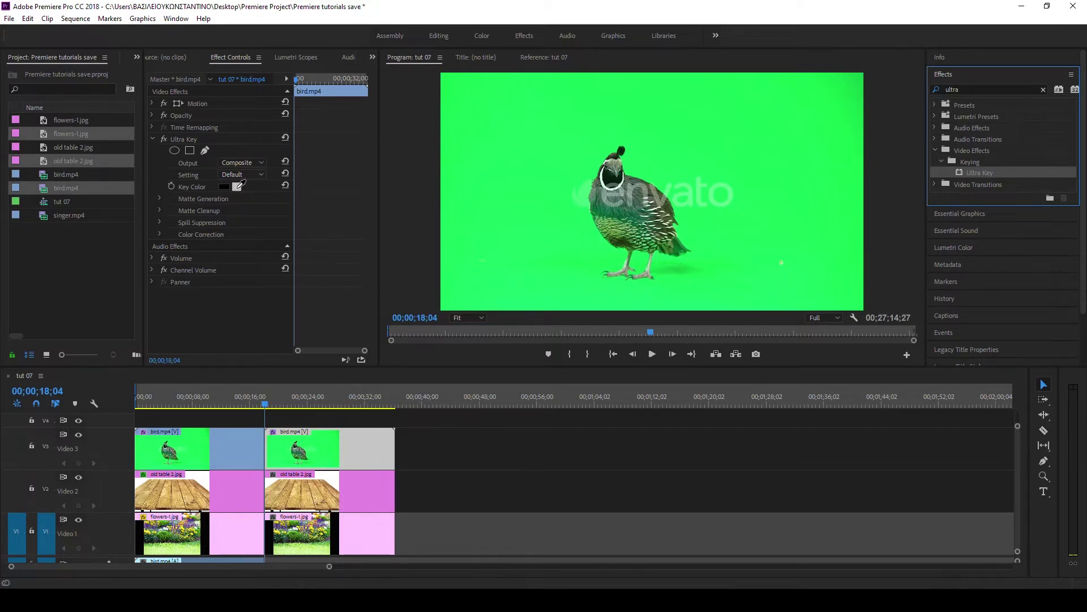
- Sample the backdrop green as the Ultra Key color with the Key Color eyedropper
{"action": "left_click", "coordinate": [240, 185]}
{"action": "left_click", "coordinate": [736, 141]}
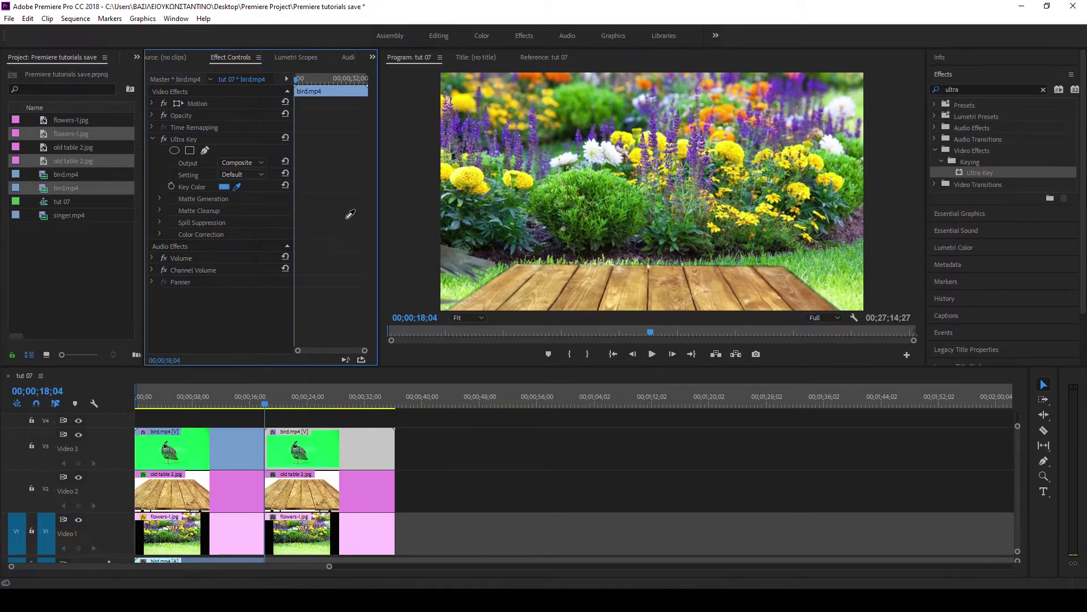
{"action": "left_click", "coordinate": [525, 199]}
{"action": "left_click_drag", "start_coordinate": [261, 397], "coordinate": [271, 406]}
- Resample the green screen as the key color and hide the old table track on Video 2
{"action": "left_click", "coordinate": [238, 185]}
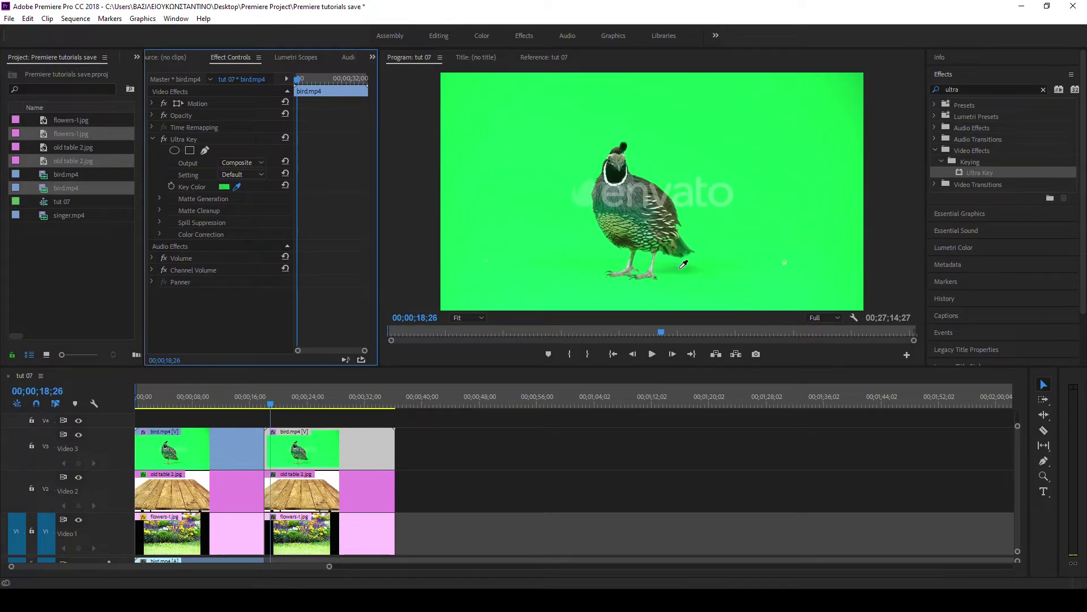
{"action": "left_click", "coordinate": [683, 265]}
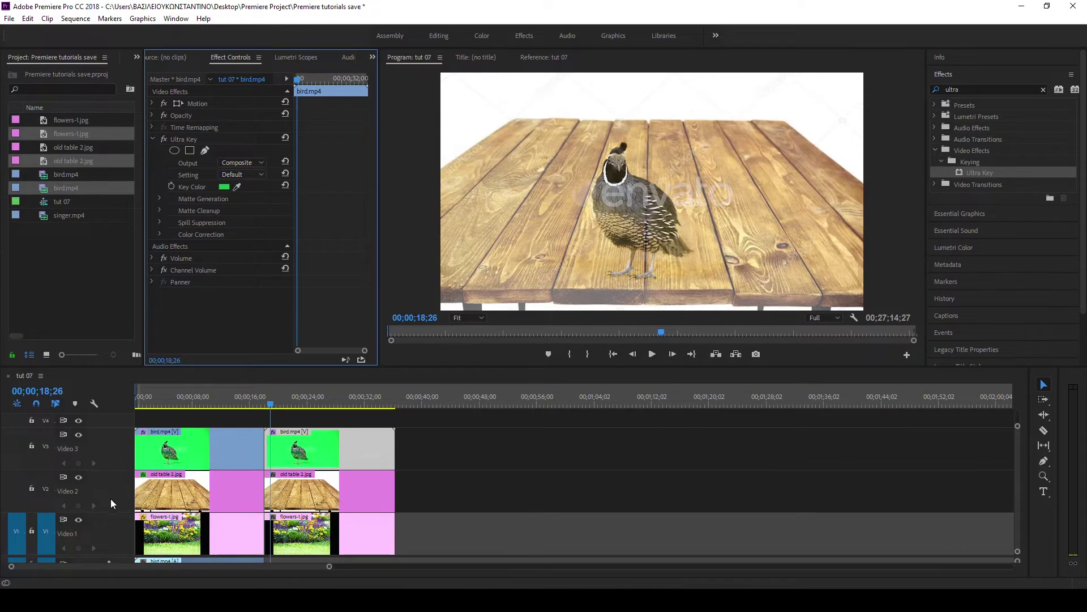
{"action": "left_click", "coordinate": [80, 477]}
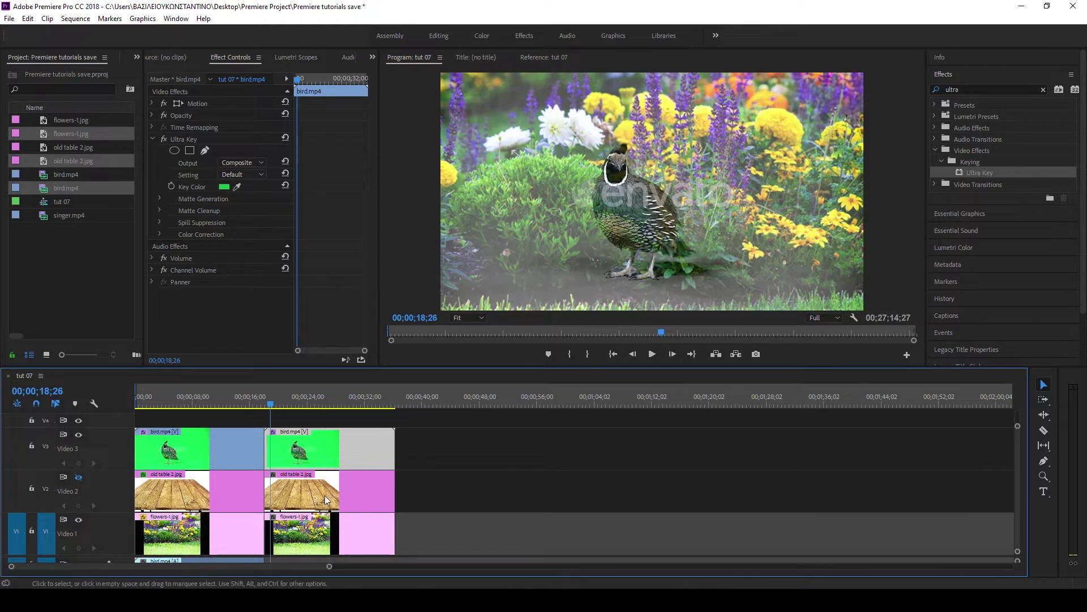
- Scale flowers-1 to 60.4, then hide the flowers track and show the old table track
{"action": "left_click", "coordinate": [352, 530]}
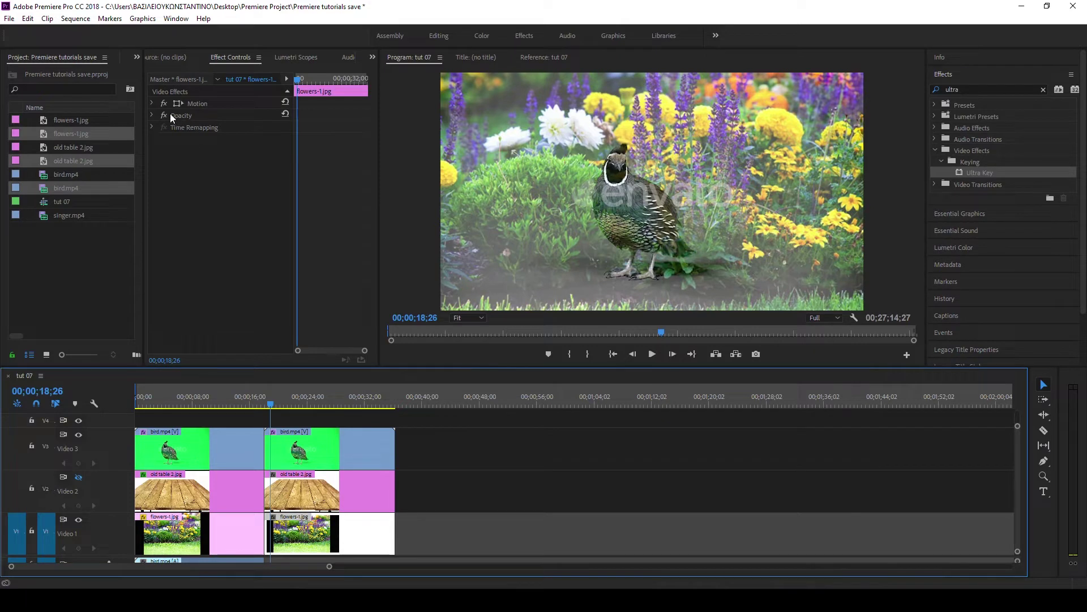
{"action": "left_click", "coordinate": [151, 103]}
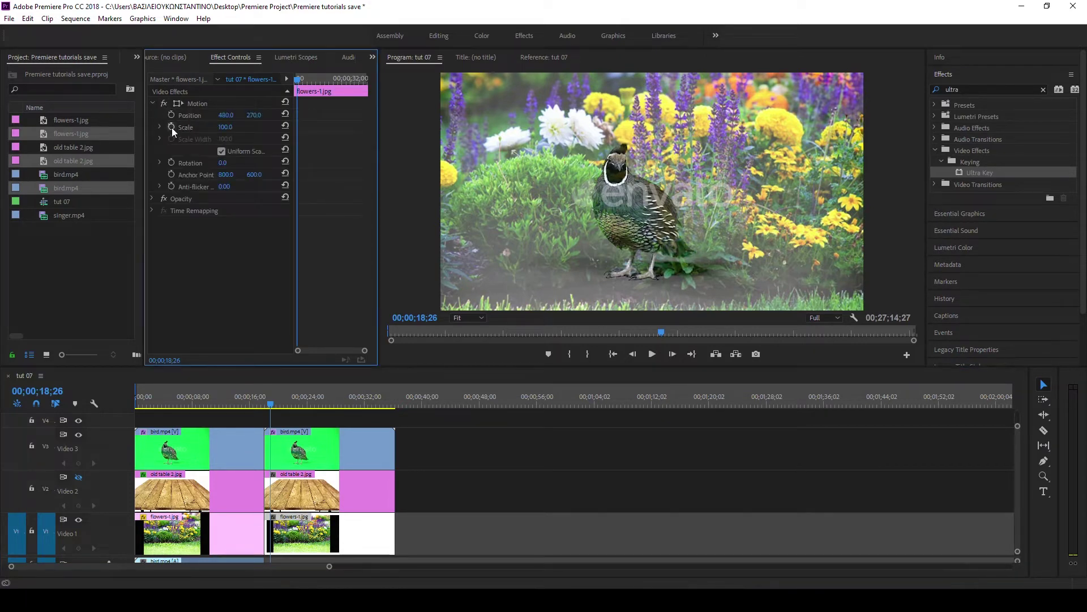
{"action": "left_click", "coordinate": [160, 126]}
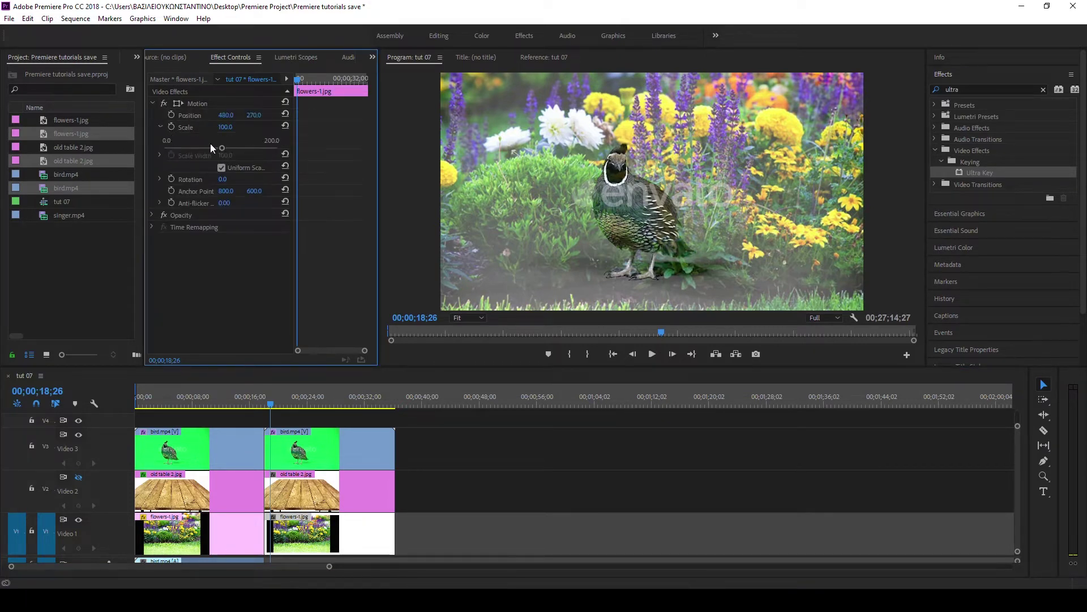
{"action": "left_click_drag", "start_coordinate": [222, 147], "coordinate": [196, 145]}
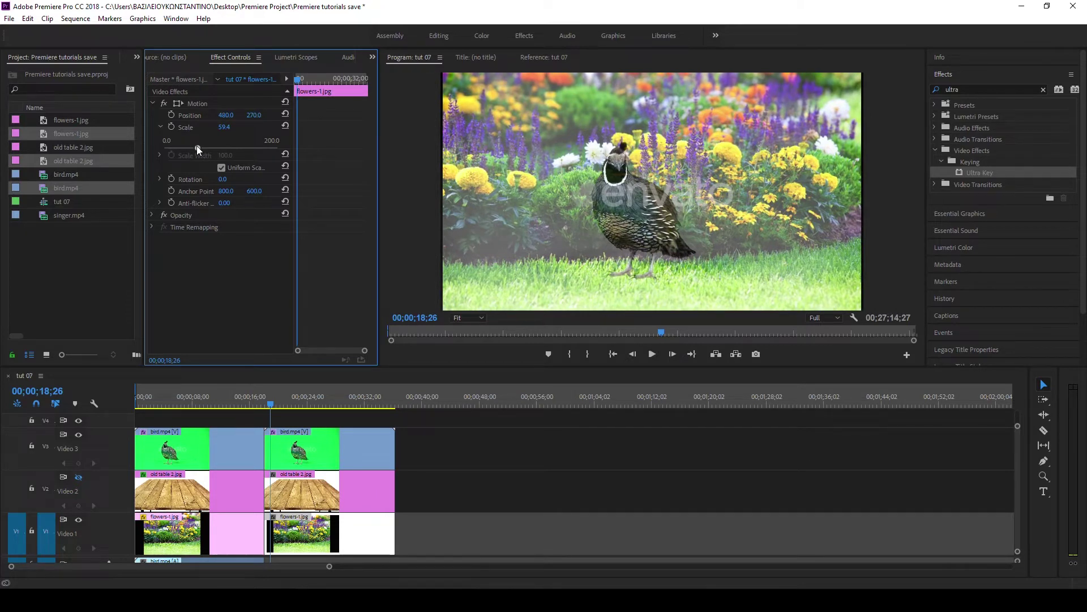
{"action": "left_click_drag", "start_coordinate": [197, 149], "coordinate": [197, 149]}
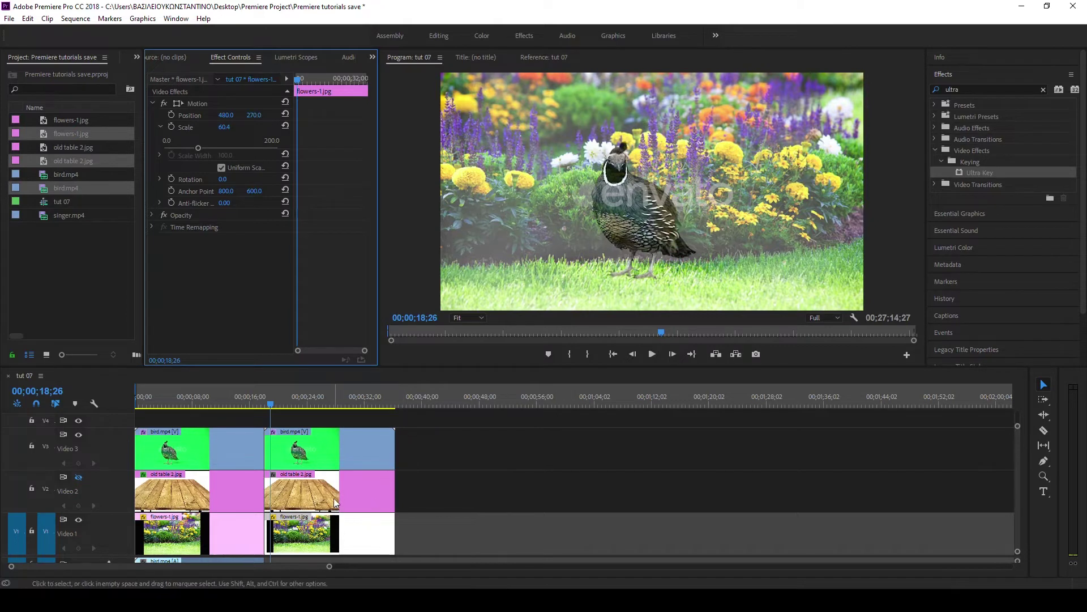
{"action": "left_click", "coordinate": [78, 520]}
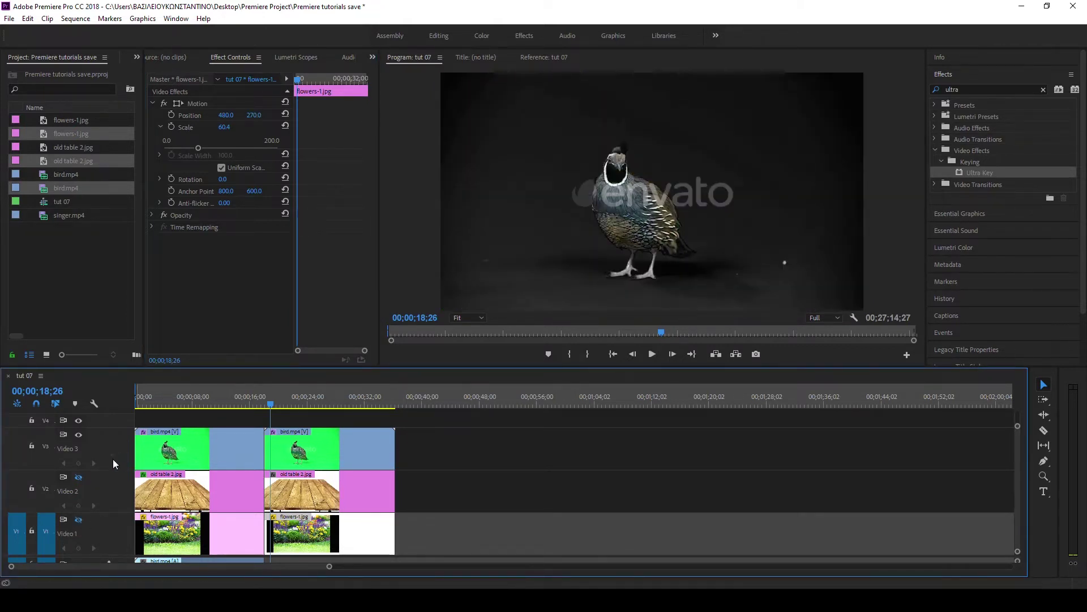
{"action": "left_click", "coordinate": [79, 477]}
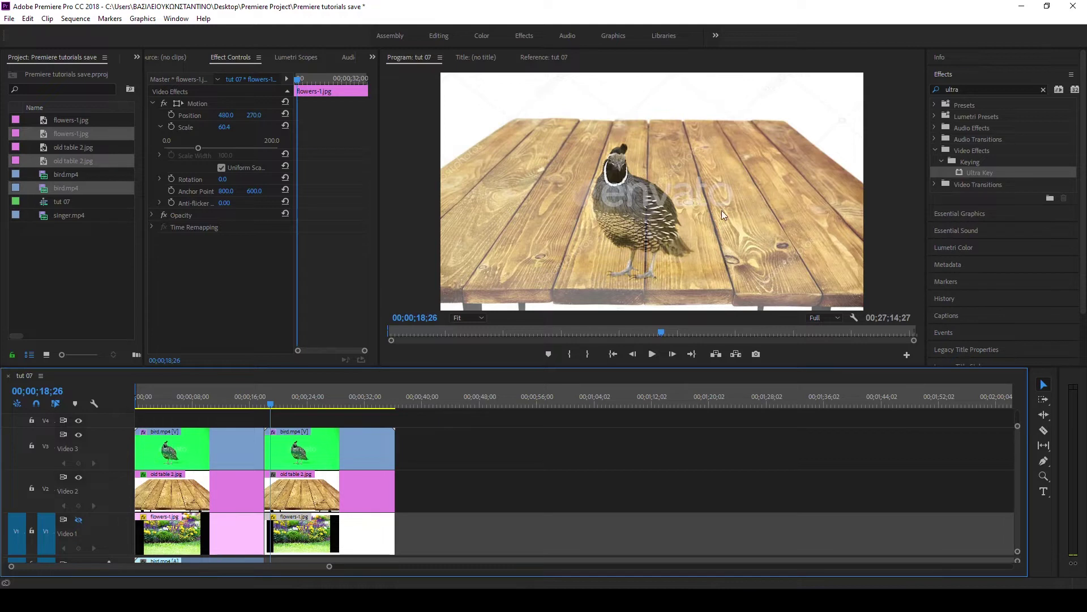
- Raise the old table 2 Position Y to lower it beneath the quail, then select the bird clip
{"action": "left_click", "coordinate": [365, 492]}
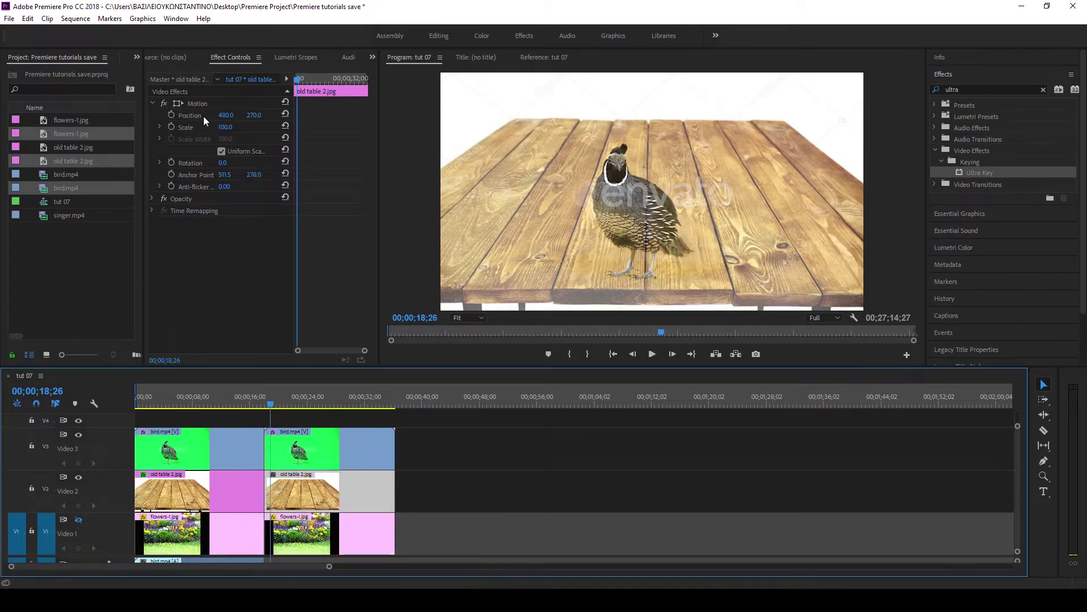
{"action": "left_click", "coordinate": [253, 115]}
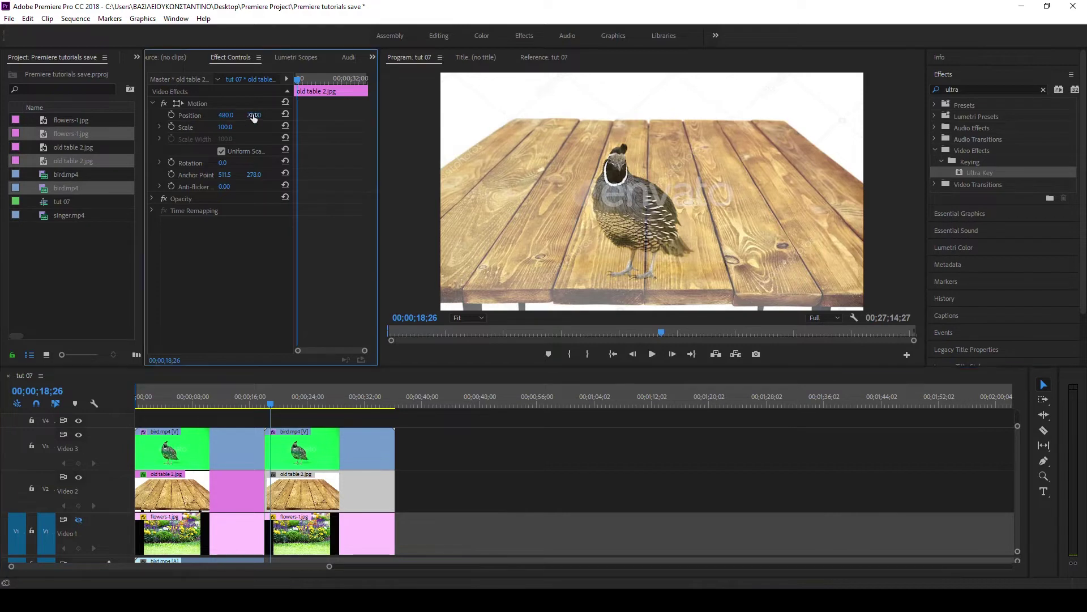
{"action": "left_click_drag", "start_coordinate": [274, 117], "coordinate": [249, 119]}
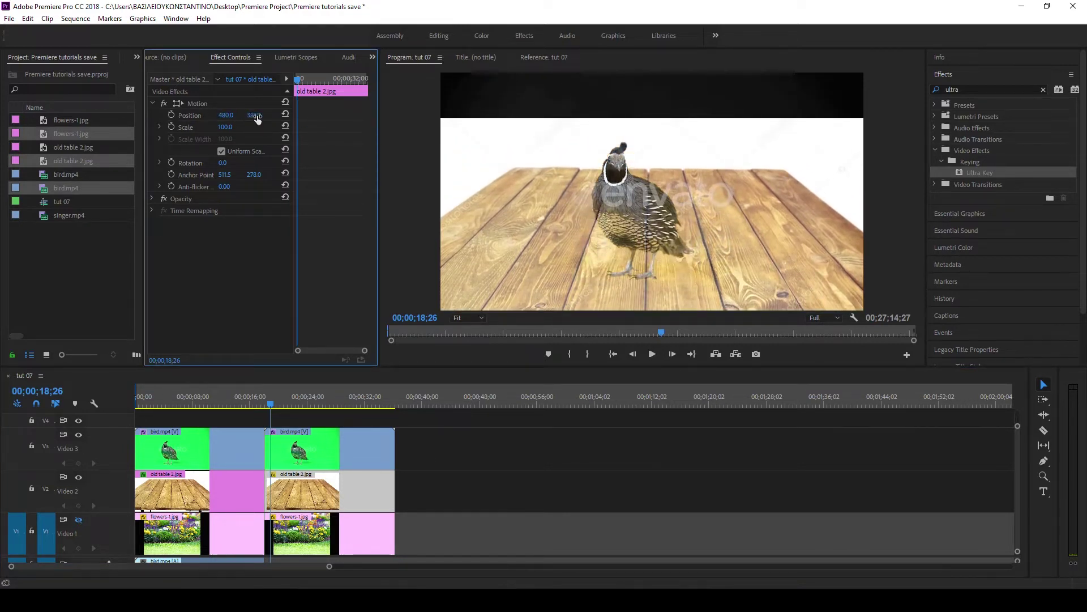
{"action": "left_click_drag", "start_coordinate": [249, 118], "coordinate": [355, 120]}
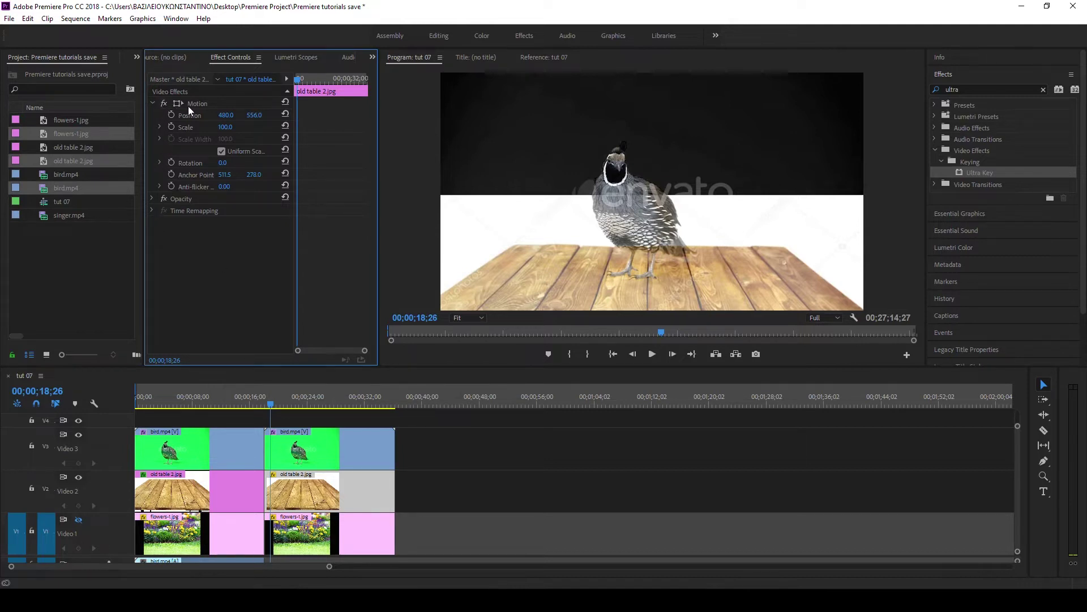
{"action": "left_click", "coordinate": [362, 447]}
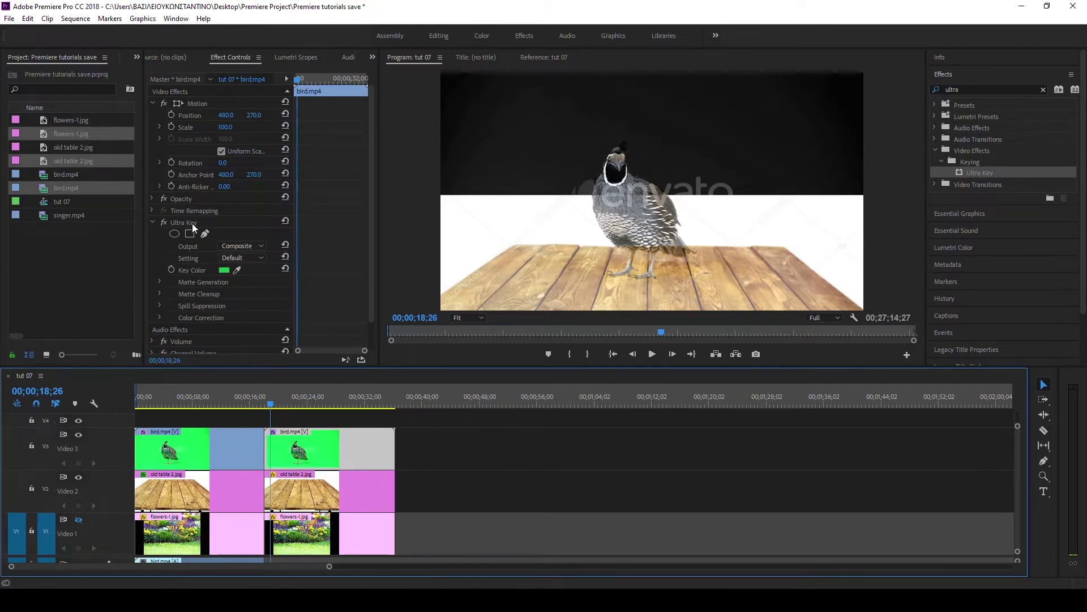
- Collapse Motion and expand Ultra Key's Matte Generation, Matte Cleanup and Spill Suppression groups
{"action": "left_click", "coordinate": [153, 103]}
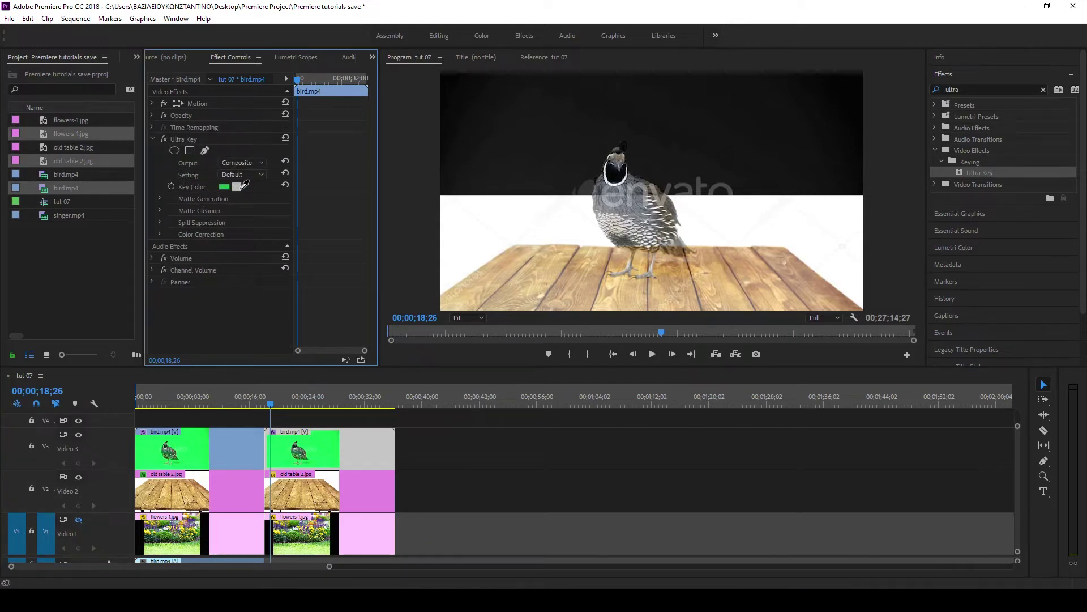
{"action": "left_click", "coordinate": [160, 199]}
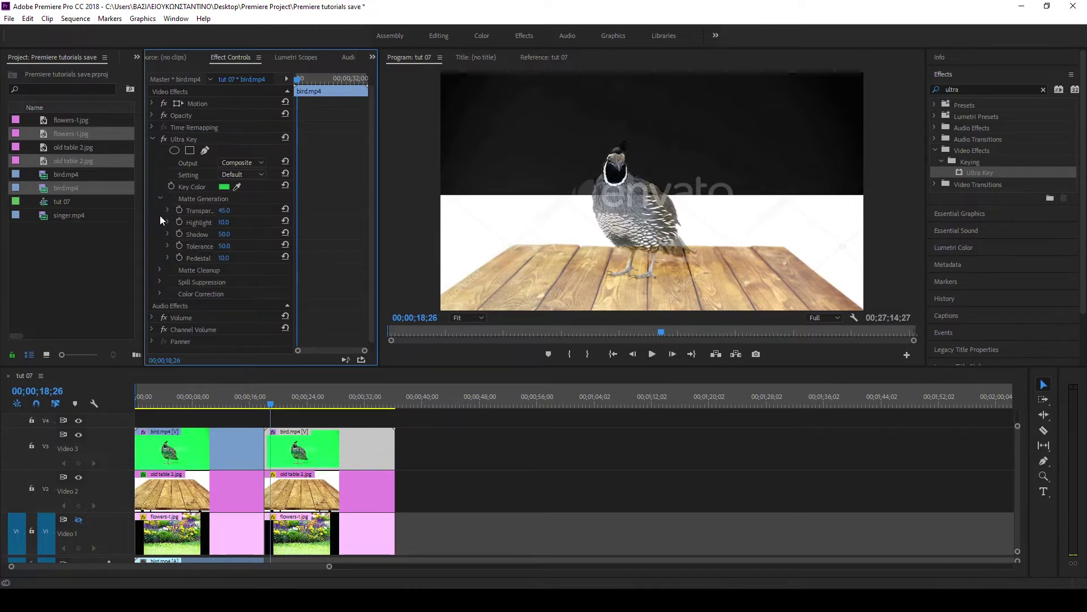
{"action": "left_click", "coordinate": [160, 270]}
{"action": "scroll", "coordinate": [190, 301], "scroll_direction": "down", "scroll_amount": 1}
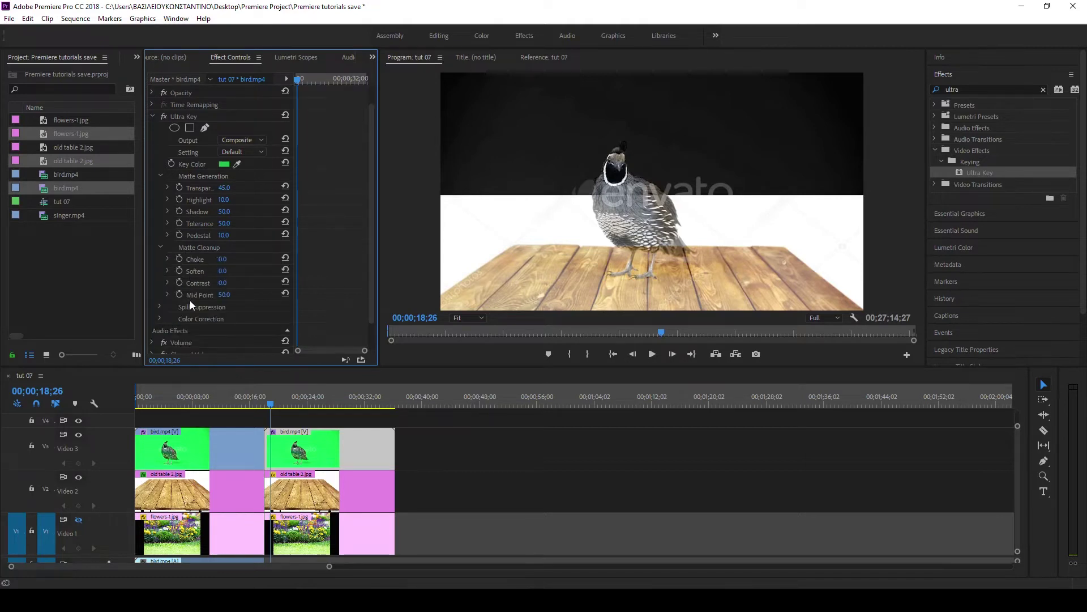
{"action": "left_click", "coordinate": [161, 306]}
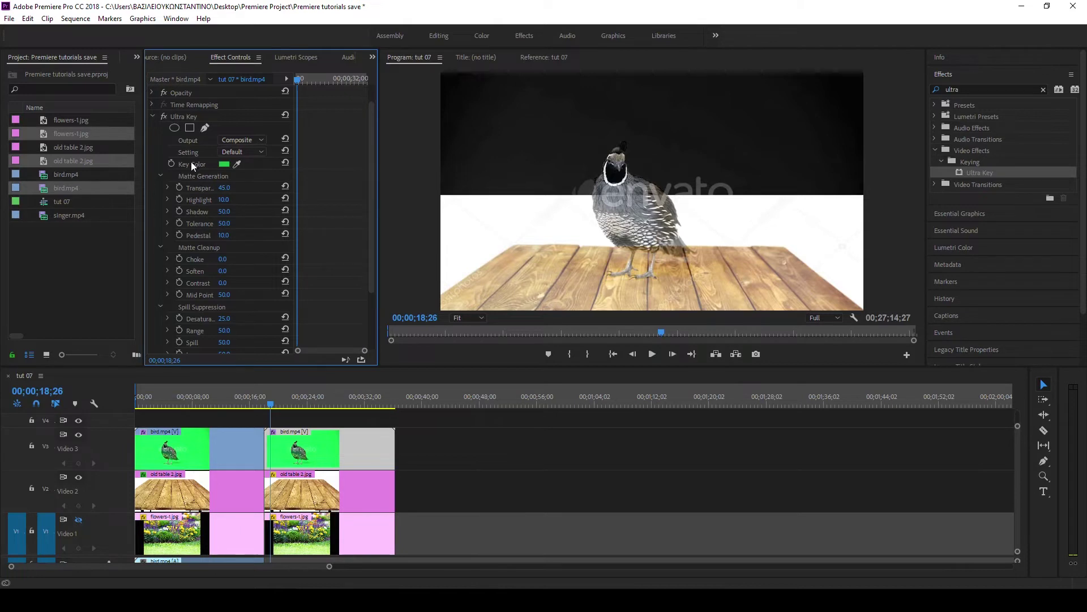
- Switch the Ultra Key Output from Composite to Alpha Channel
{"action": "left_click", "coordinate": [261, 139]}
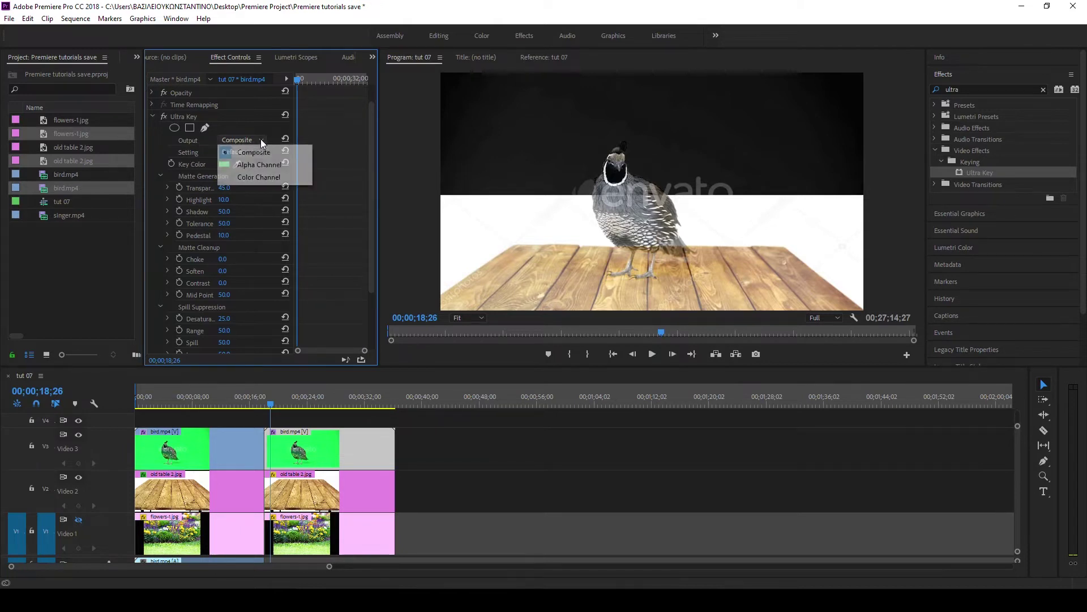
{"action": "left_click", "coordinate": [262, 165]}
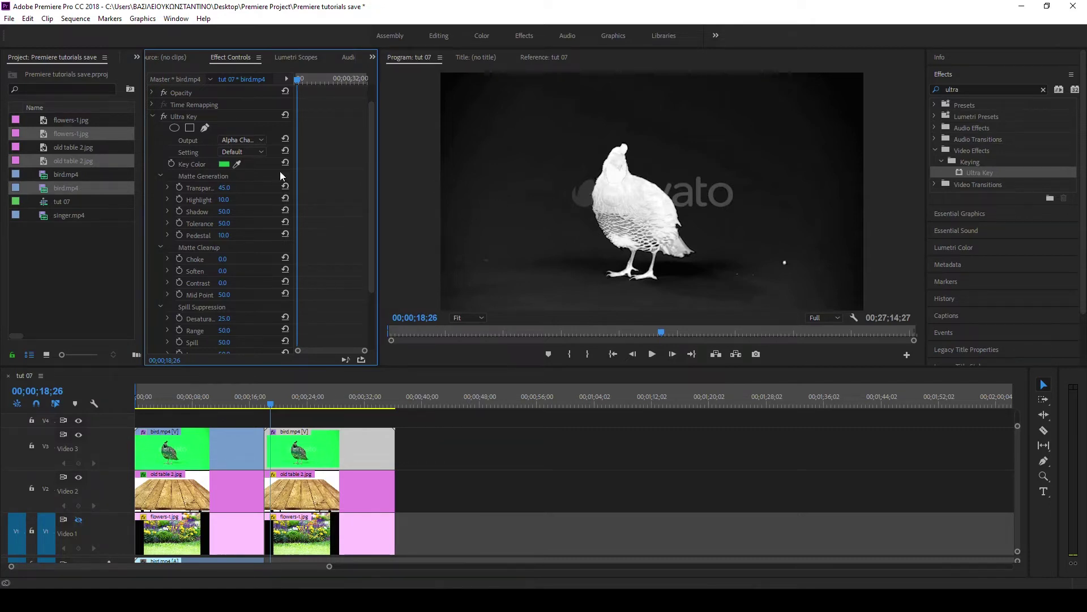
- Lower the Matte Generation Transparency to 11 to whiten the bird matte
{"action": "left_click", "coordinate": [168, 188]}
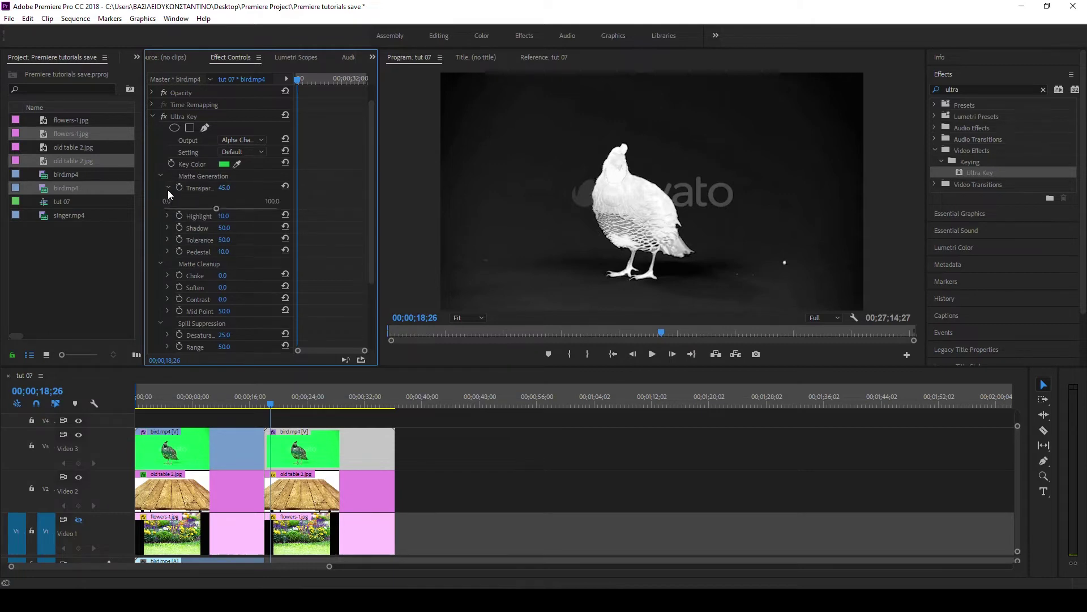
{"action": "left_click", "coordinate": [167, 216]}
{"action": "left_click", "coordinate": [168, 244]}
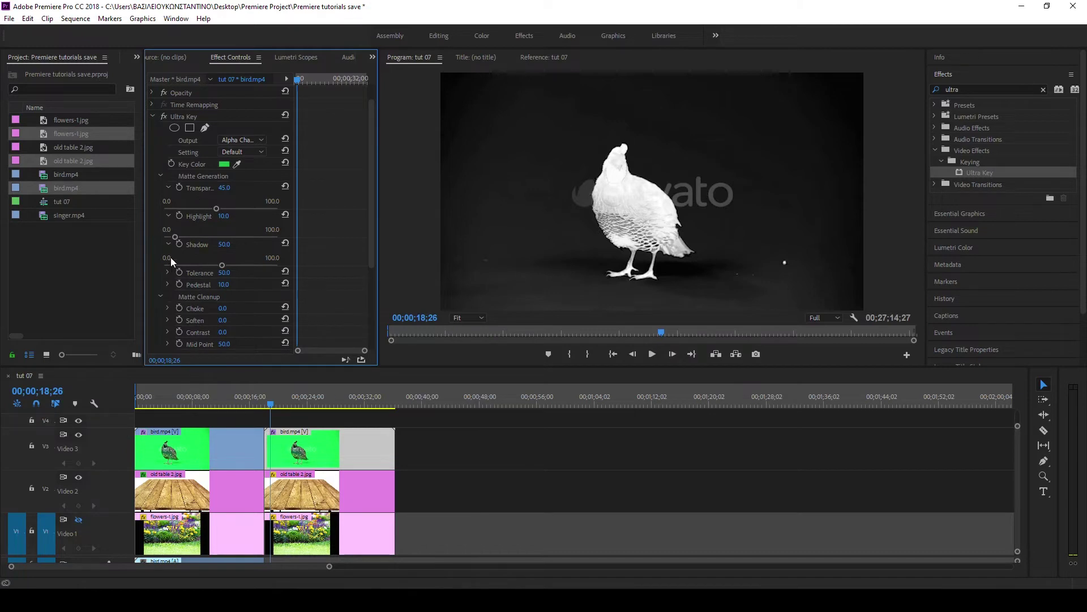
{"action": "left_click", "coordinate": [168, 244]}
{"action": "left_click", "coordinate": [167, 215]}
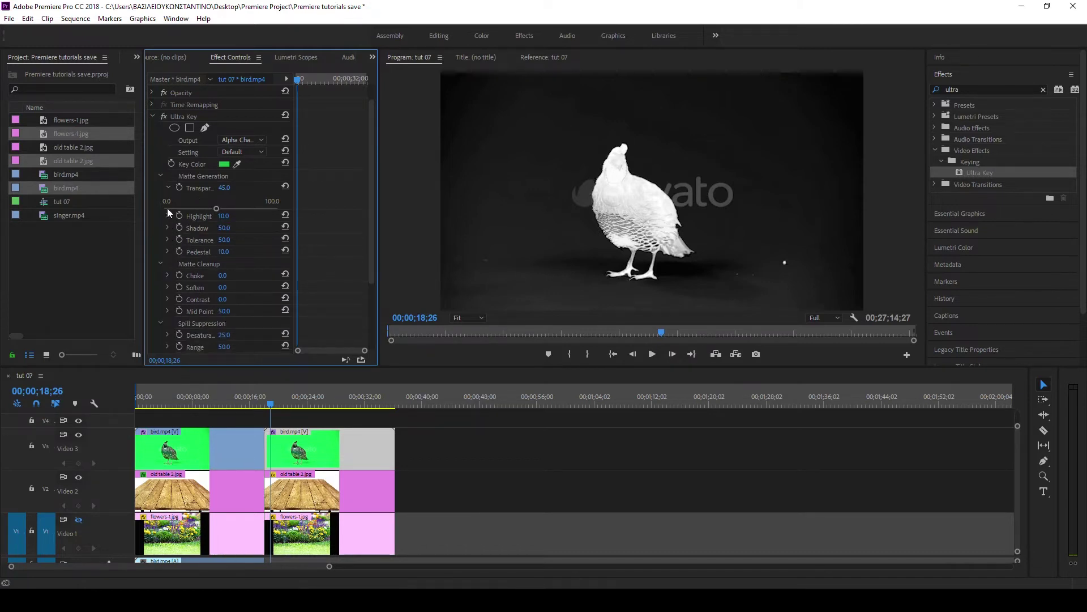
{"action": "left_click", "coordinate": [168, 188]}
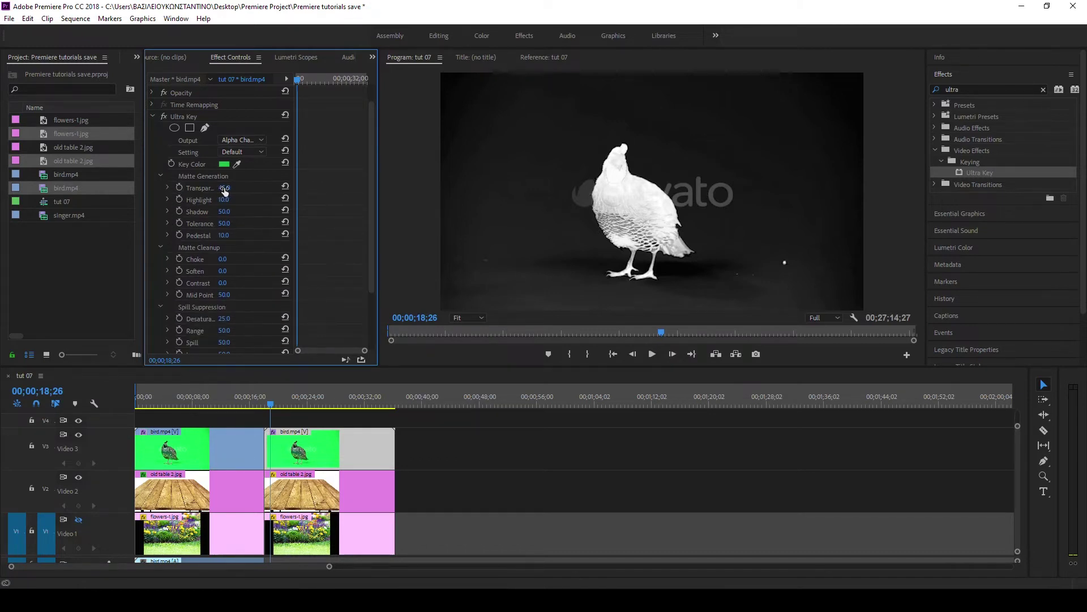
{"action": "left_click_drag", "start_coordinate": [224, 192], "coordinate": [225, 193]}
{"action": "left_click_drag", "start_coordinate": [225, 193], "coordinate": [326, 192]}
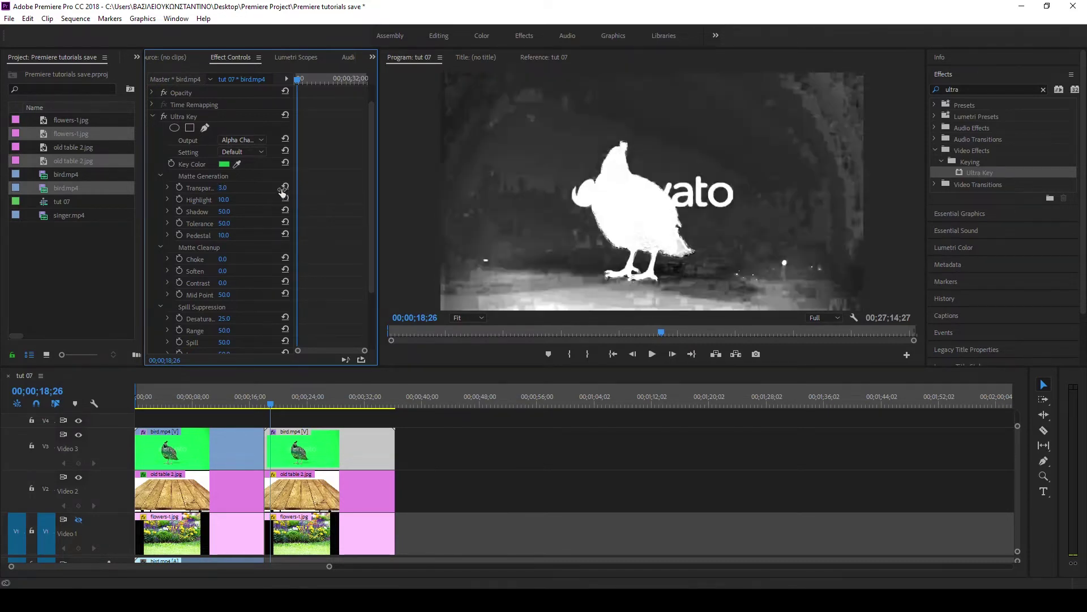
{"action": "left_click_drag", "start_coordinate": [326, 192], "coordinate": [232, 207]}
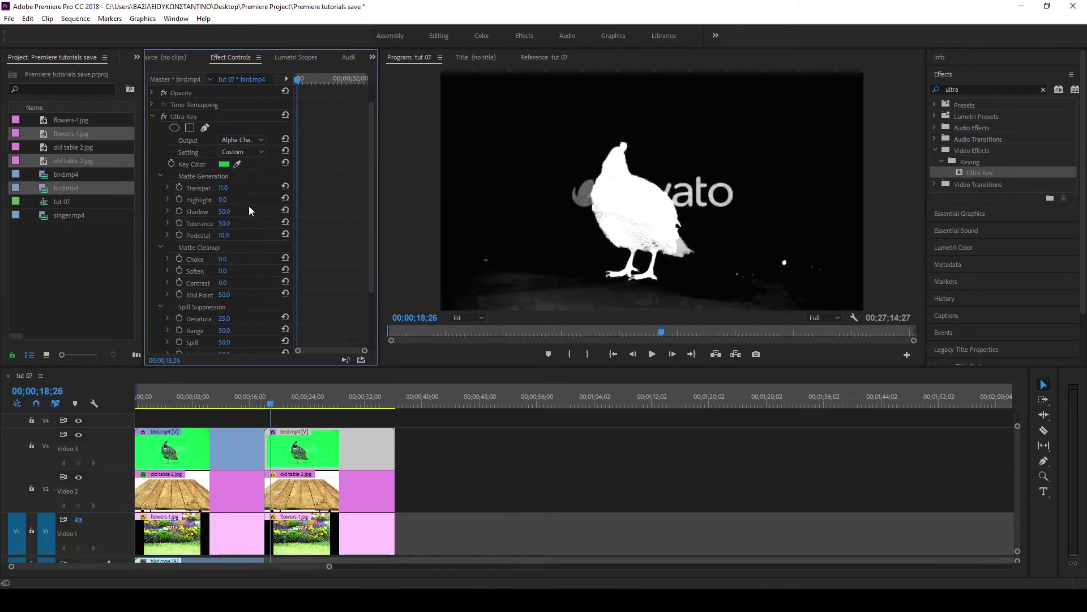
- Raise Shadow to 89, Tolerance to 100 and Pedestal to 90 to blacken the background
{"action": "left_click_drag", "start_coordinate": [223, 214], "coordinate": [267, 213]}
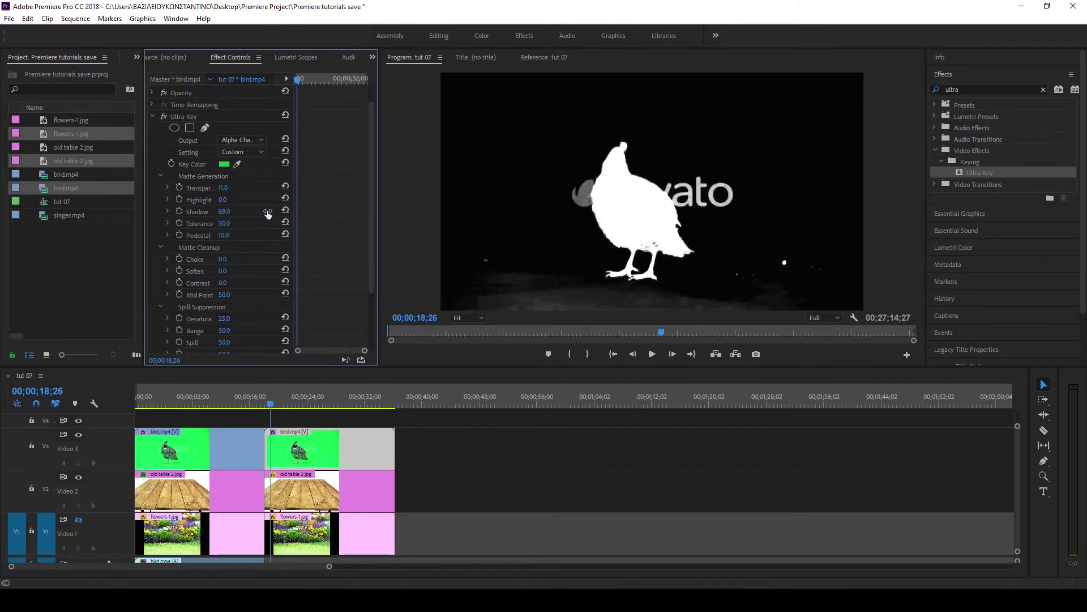
{"action": "left_click_drag", "start_coordinate": [224, 225], "coordinate": [324, 222]}
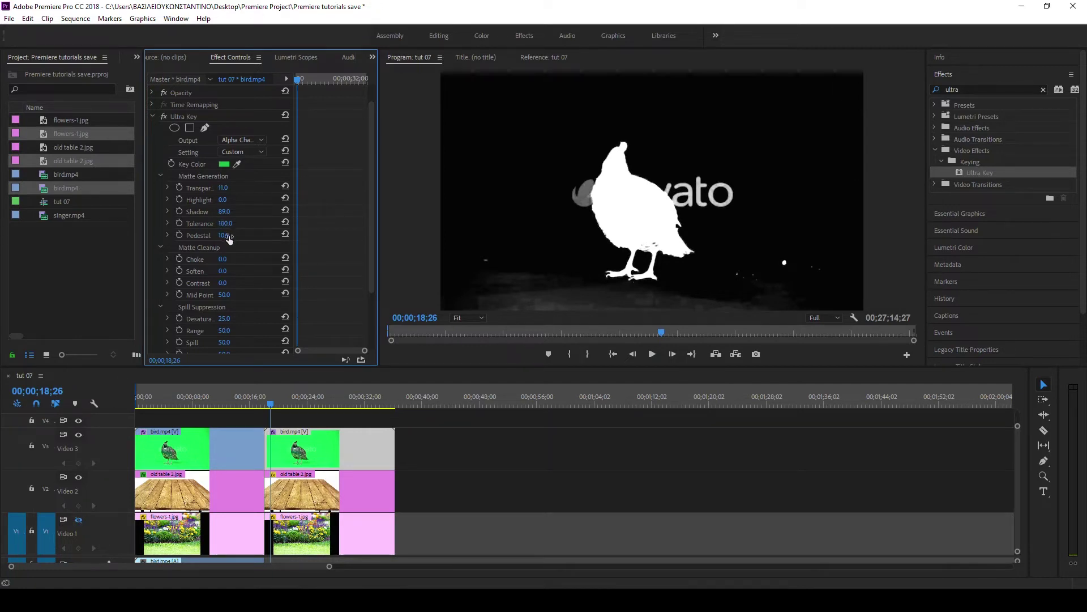
{"action": "mouse_move", "coordinate": [226, 225]}
{"action": "left_mouse_down"}
{"action": "mouse_move", "coordinate": [124, 229]}
{"action": "mouse_move", "coordinate": [233, 224]}
{"action": "mouse_move", "coordinate": [272, 239]}
{"action": "left_mouse_up"}
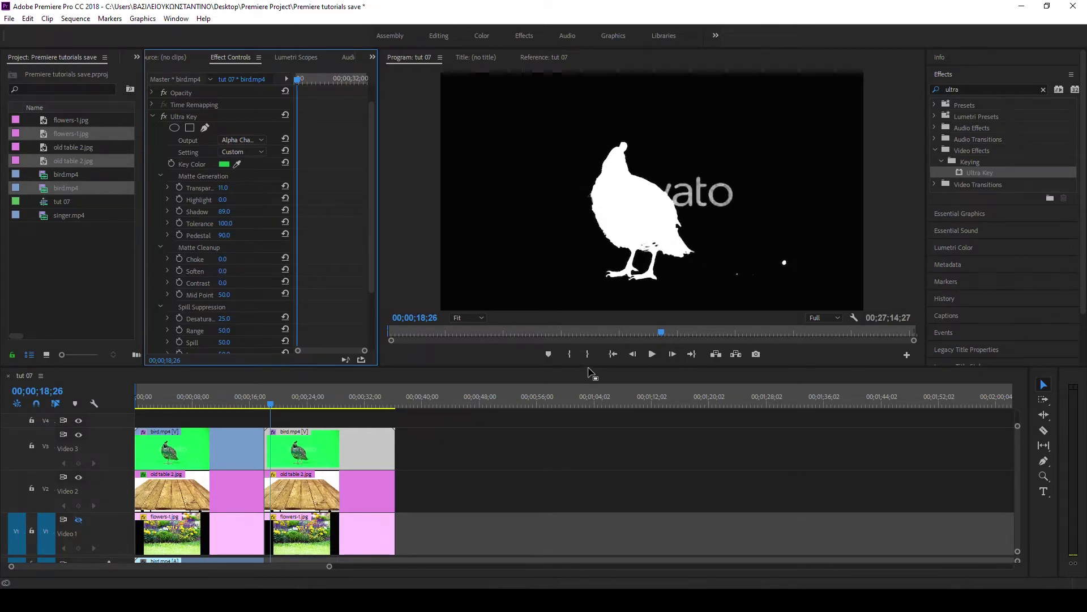
- Shrink the timeline to enlarge the monitor area and magnify the Program view to 150%
{"action": "left_click_drag", "start_coordinate": [589, 368], "coordinate": [510, 480]}
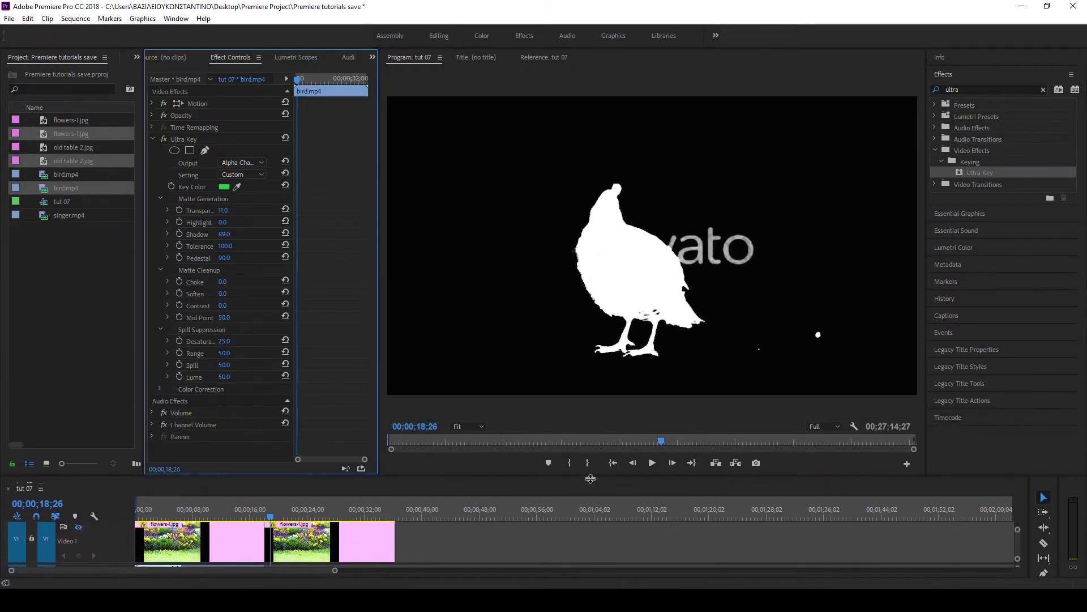
{"action": "left_click", "coordinate": [482, 431]}
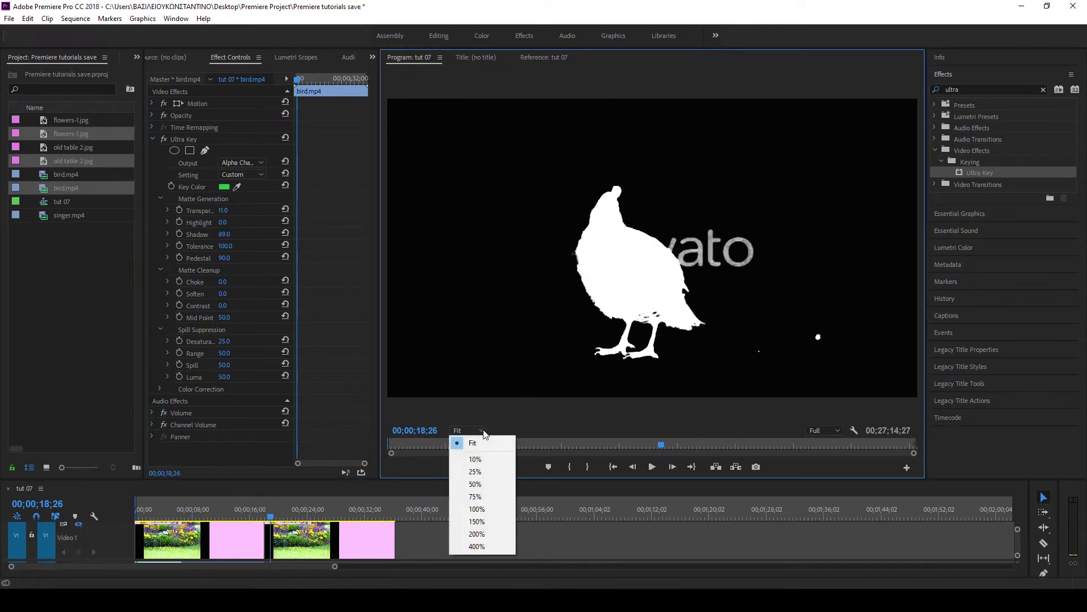
{"action": "left_click", "coordinate": [480, 521]}
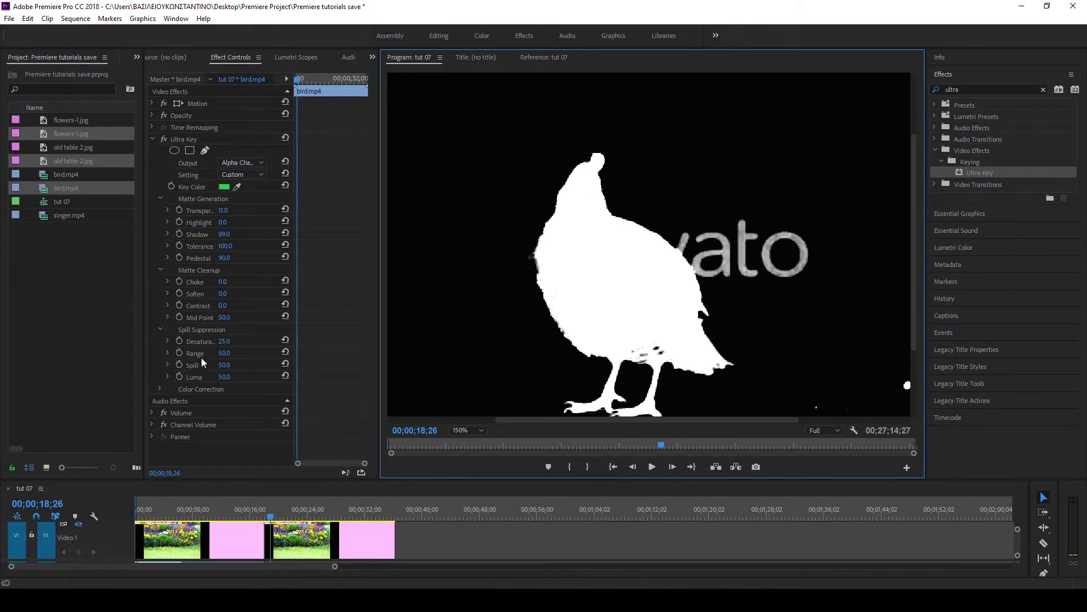
- Set the bird's Matte Cleanup to Choke 1.0, Soften 22.0 and Mid Point 100.0
{"action": "mouse_move", "coordinate": [222, 294]}
{"action": "left_mouse_down"}
{"action": "mouse_move", "coordinate": [246, 296]}
{"action": "mouse_move", "coordinate": [209, 287]}
{"action": "mouse_move", "coordinate": [283, 286]}
{"action": "mouse_move", "coordinate": [214, 287]}
{"action": "left_mouse_up"}
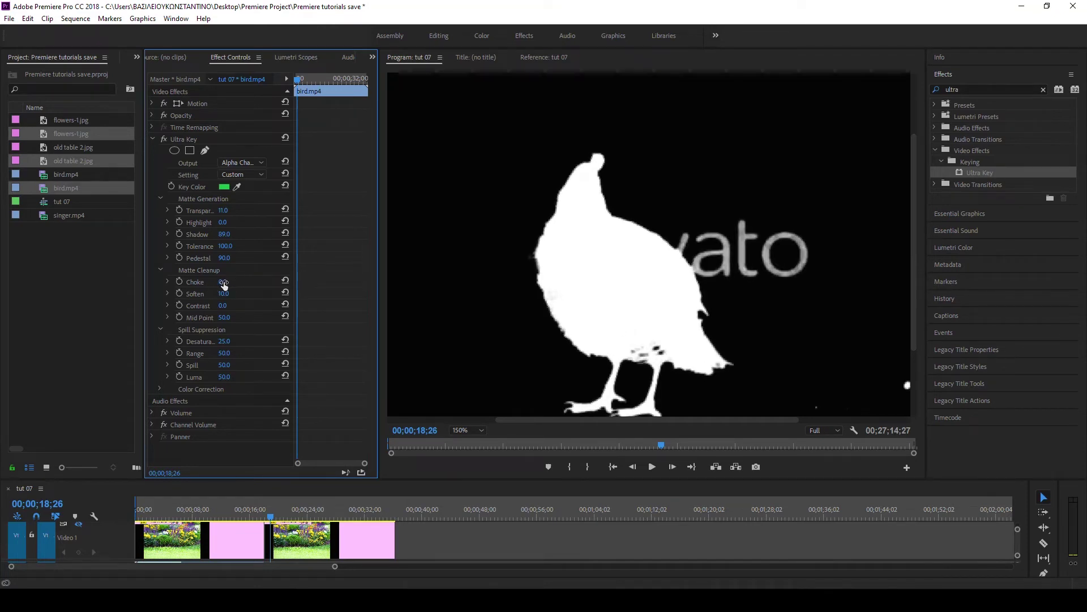
{"action": "mouse_move", "coordinate": [238, 285]}
{"action": "left_mouse_down"}
{"action": "mouse_move", "coordinate": [209, 310]}
{"action": "mouse_move", "coordinate": [310, 307]}
{"action": "mouse_move", "coordinate": [207, 309]}
{"action": "left_mouse_up"}
{"action": "mouse_move", "coordinate": [224, 319]}
{"action": "left_mouse_down"}
{"action": "mouse_move", "coordinate": [252, 320]}
{"action": "mouse_move", "coordinate": [204, 323]}
{"action": "mouse_move", "coordinate": [321, 317]}
{"action": "left_mouse_up"}
{"action": "left_click_drag", "start_coordinate": [224, 295], "coordinate": [229, 297]}
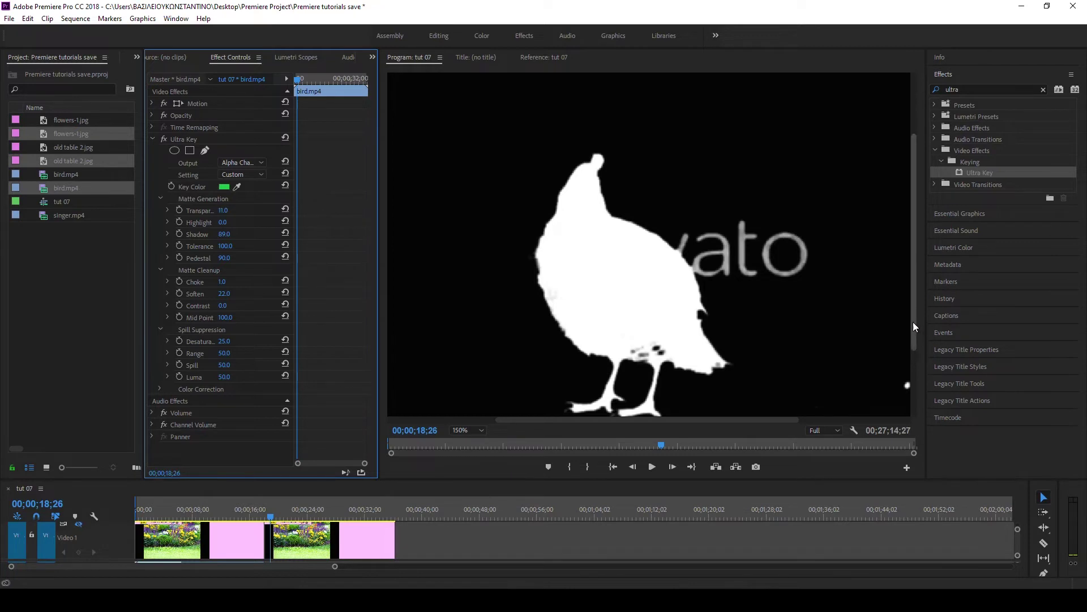
{"action": "left_click_drag", "start_coordinate": [913, 322], "coordinate": [912, 355]}
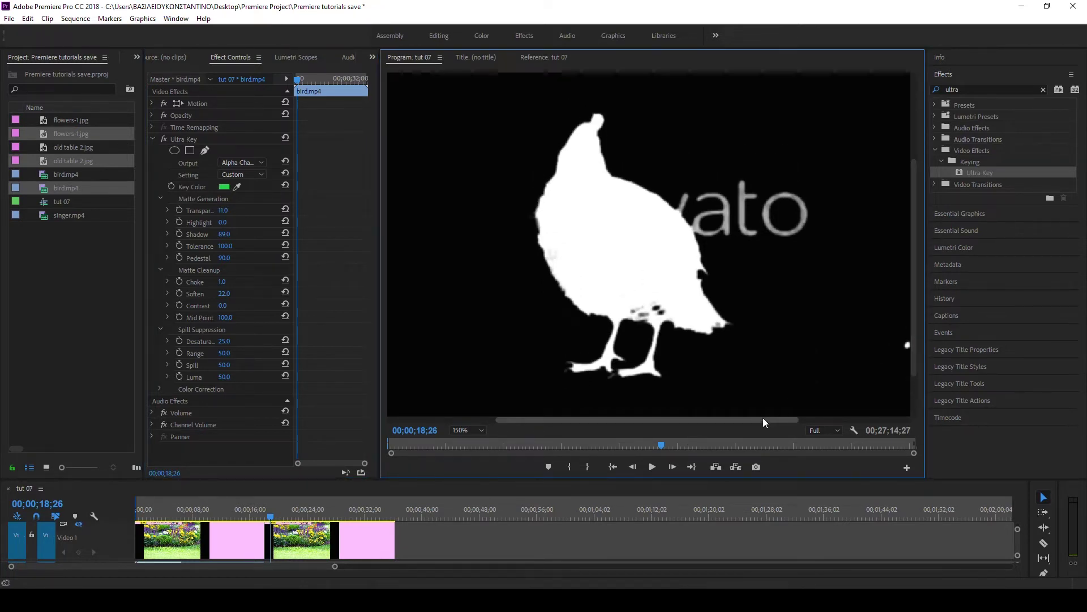
{"action": "left_click_drag", "start_coordinate": [763, 418], "coordinate": [763, 420]}
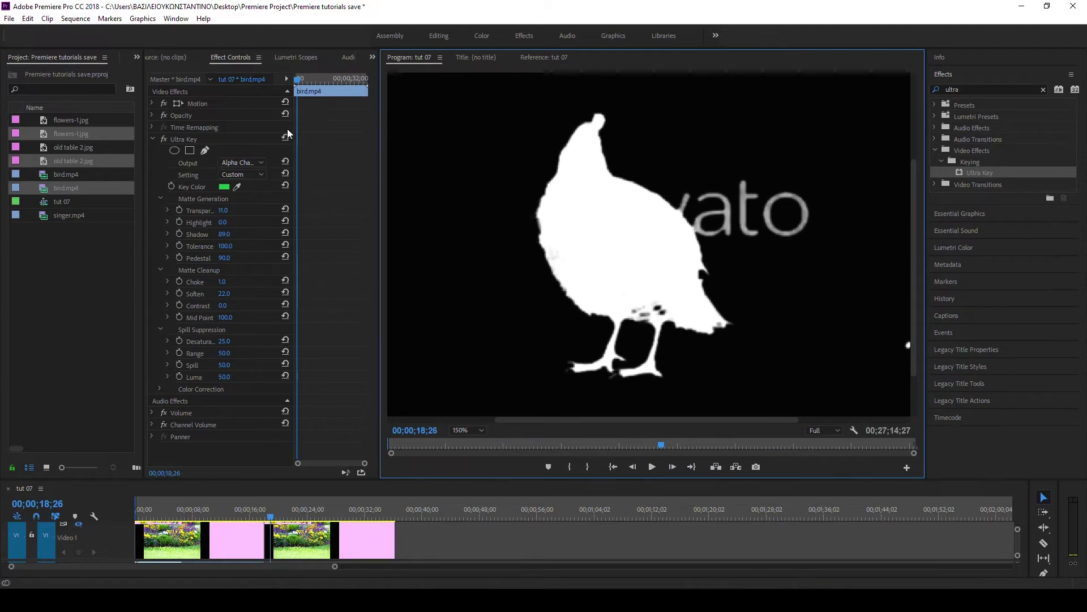
- Switch Ultra Key Output back to Composite and enlarge the timeline to show all video tracks
{"action": "left_click", "coordinate": [258, 163]}
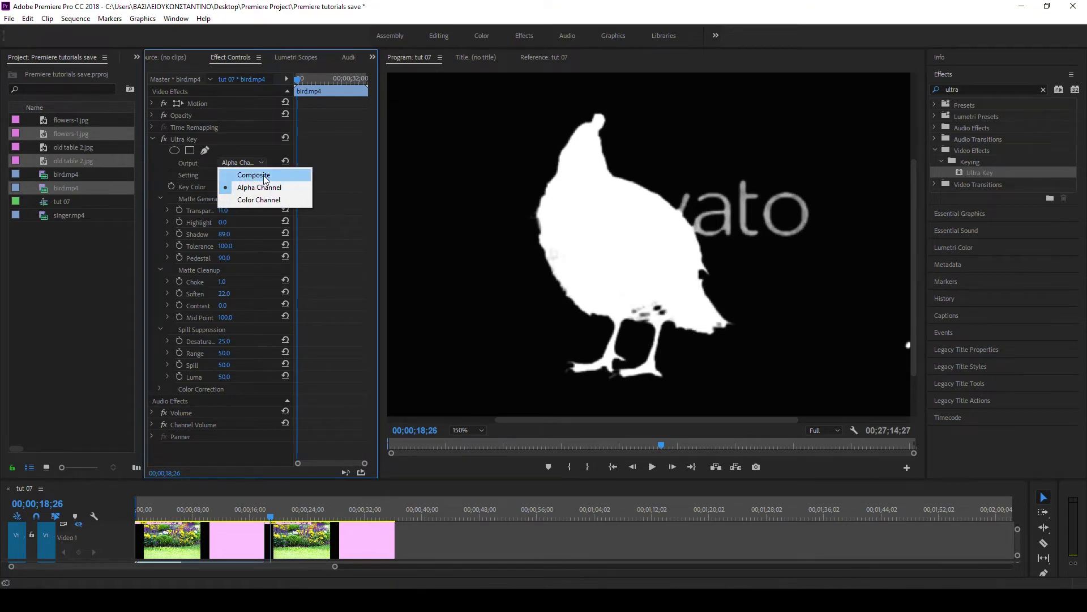
{"action": "left_click", "coordinate": [249, 175]}
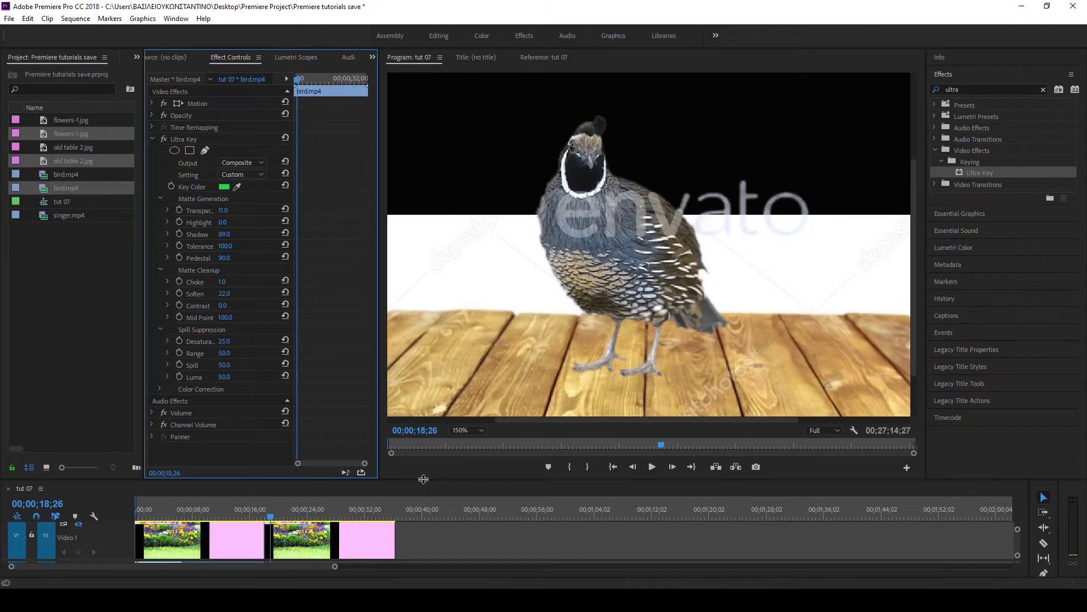
{"action": "mouse_move", "coordinate": [424, 479]}
{"action": "left_mouse_down"}
{"action": "mouse_move", "coordinate": [433, 383]}
{"action": "mouse_move", "coordinate": [436, 404]}
{"action": "left_mouse_up"}
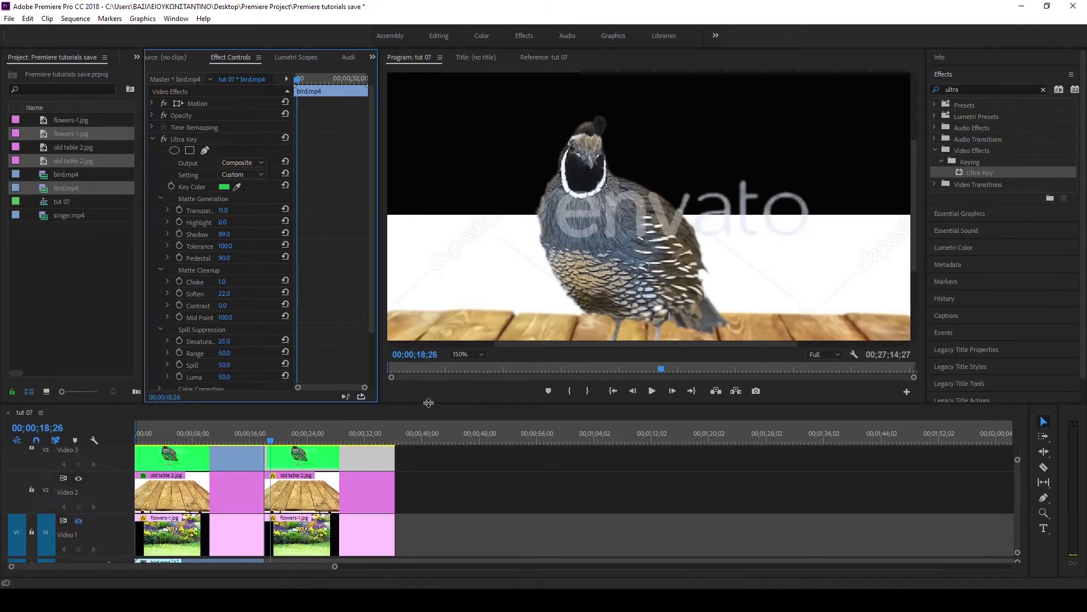
- Hide the old table 2 track so the quail shows over flowers-1, viewed at 100%
{"action": "left_click", "coordinate": [78, 478]}
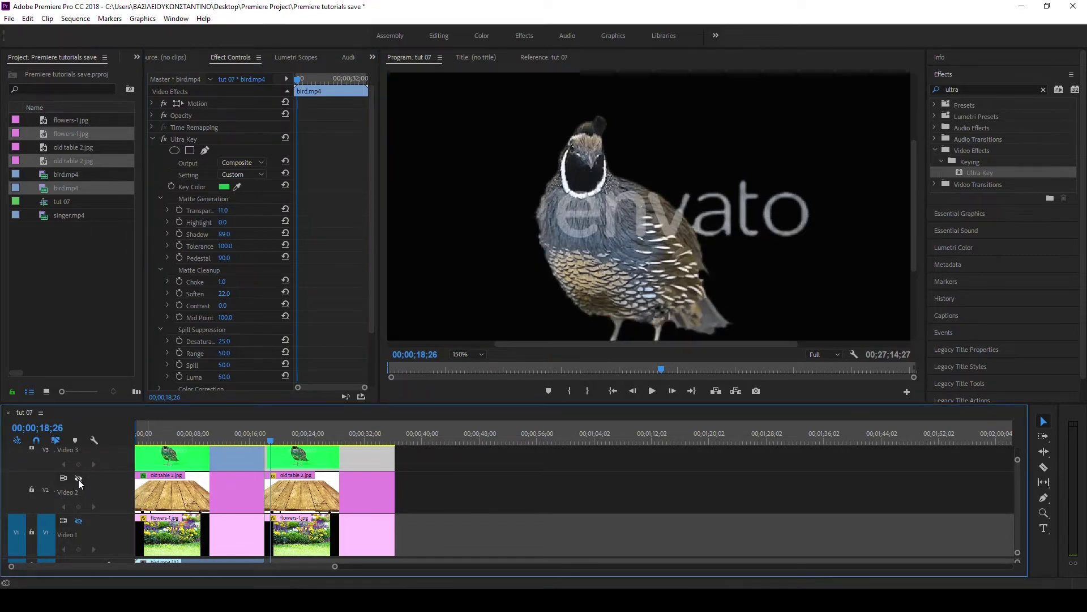
{"action": "left_click", "coordinate": [79, 521]}
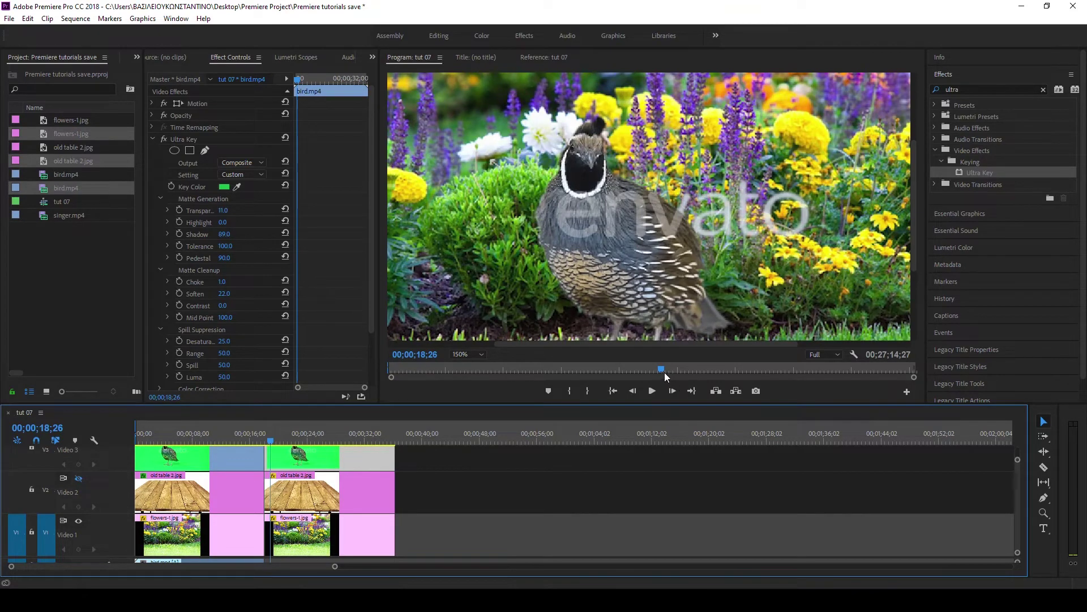
{"action": "left_click", "coordinate": [482, 354]}
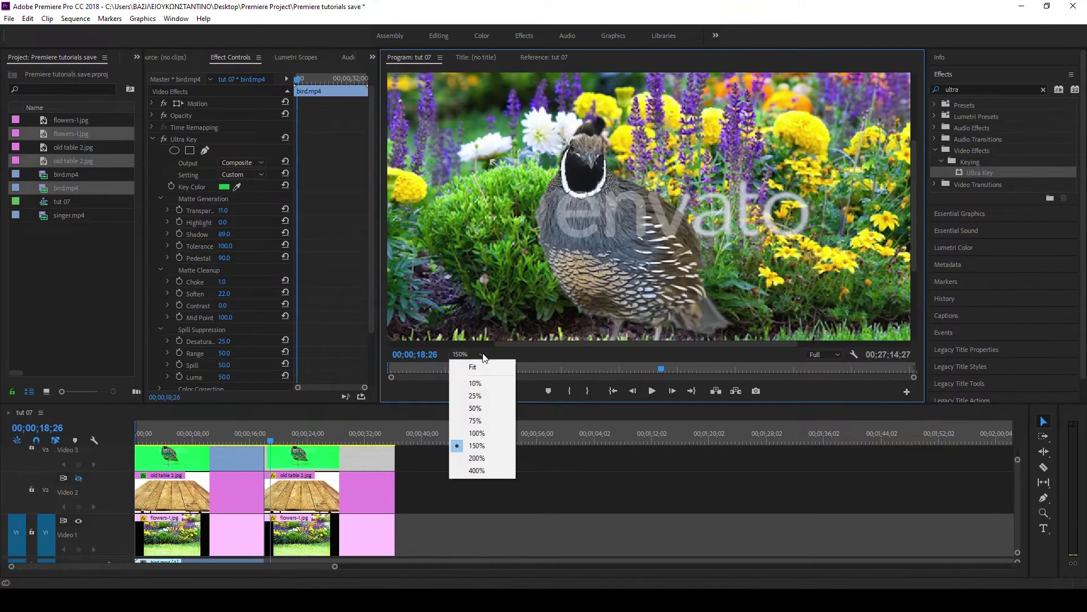
{"action": "left_click", "coordinate": [474, 430]}
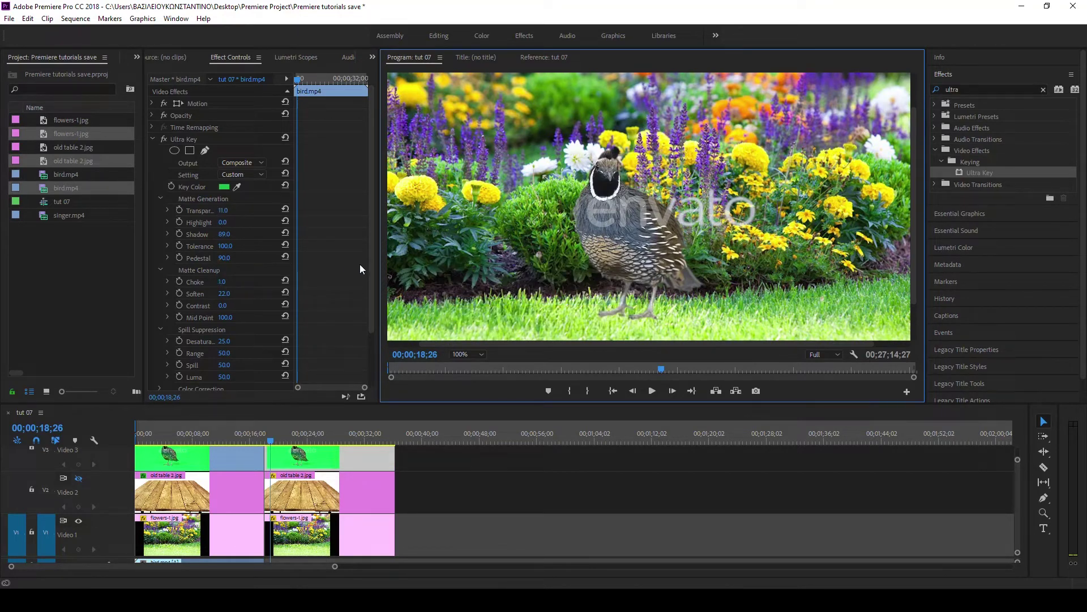
- Scrub the bird clip's Ultra Key Transparency to about 11
{"action": "mouse_move", "coordinate": [370, 266]}
{"action": "left_mouse_down"}
{"action": "mouse_move", "coordinate": [374, 308]}
{"action": "mouse_move", "coordinate": [376, 284]}
{"action": "left_mouse_up"}
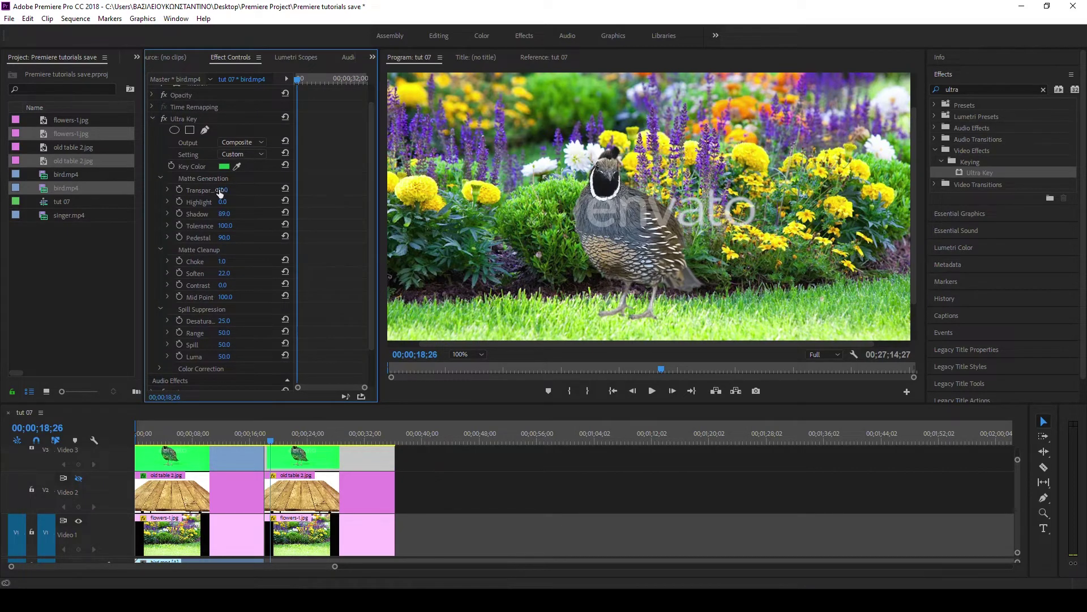
{"action": "left_click_drag", "start_coordinate": [222, 193], "coordinate": [234, 193]}
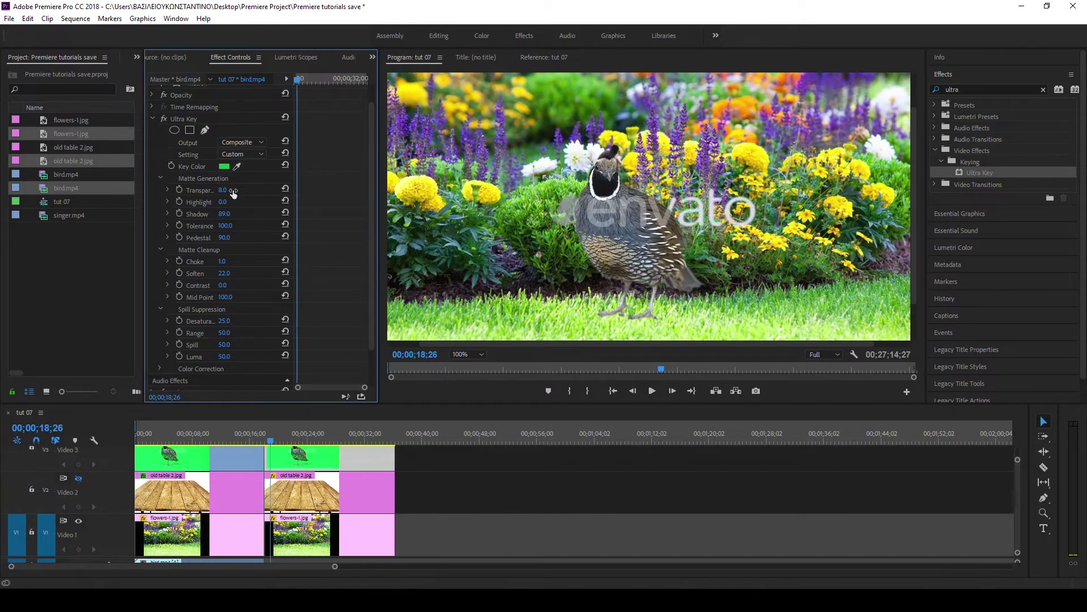
{"action": "left_click_drag", "start_coordinate": [234, 193], "coordinate": [227, 199]}
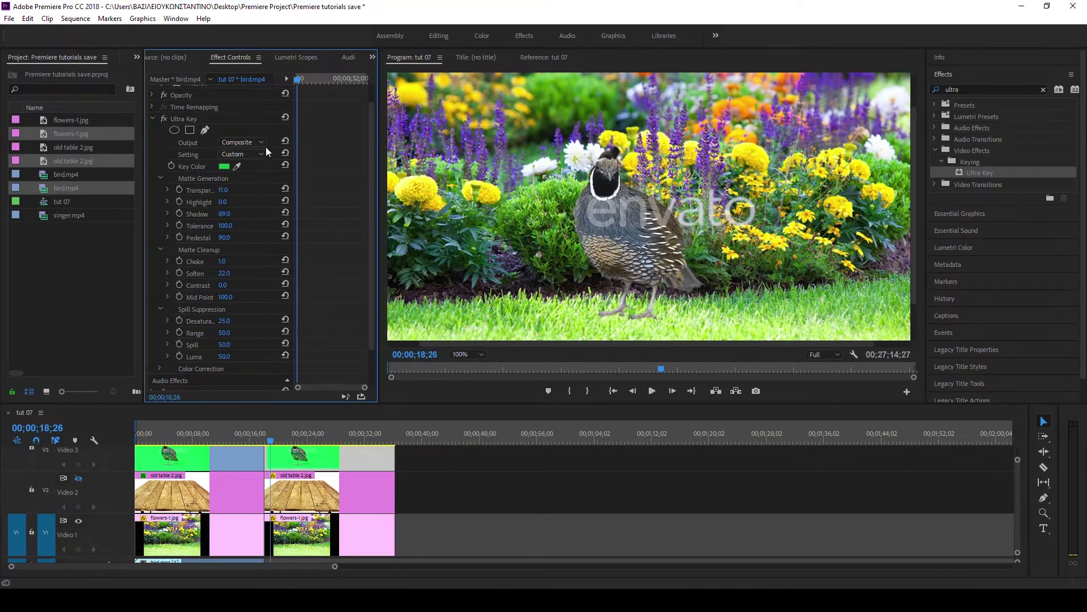
- Preview the bird's key as an Alpha Channel matte and set Transparency to 19
{"action": "left_click", "coordinate": [249, 142]}
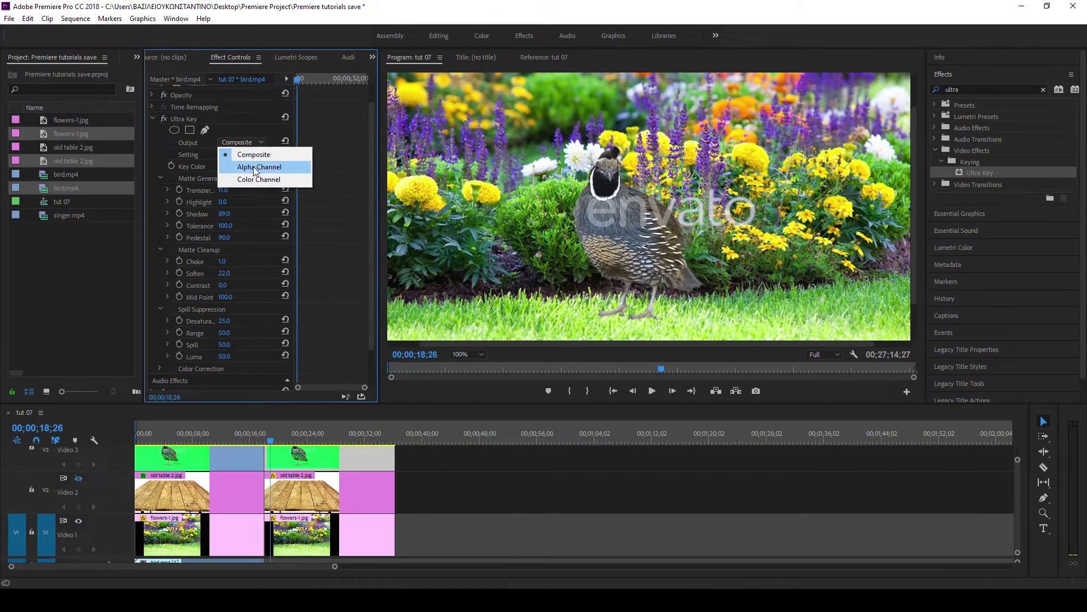
{"action": "left_click", "coordinate": [255, 168]}
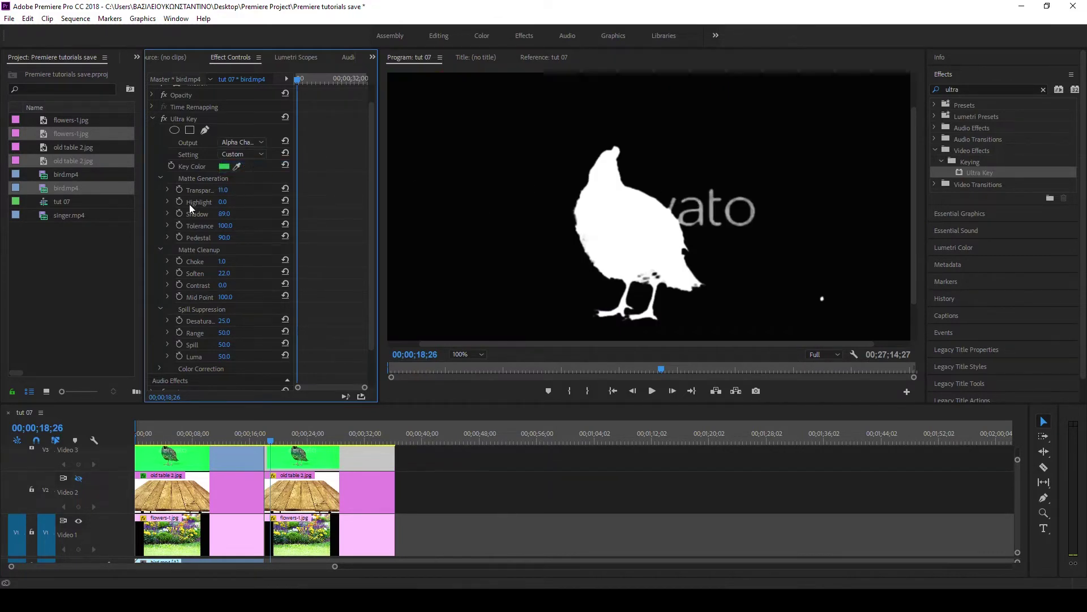
{"action": "left_click_drag", "start_coordinate": [222, 272], "coordinate": [222, 272]}
{"action": "left_click_drag", "start_coordinate": [222, 190], "coordinate": [235, 194]}
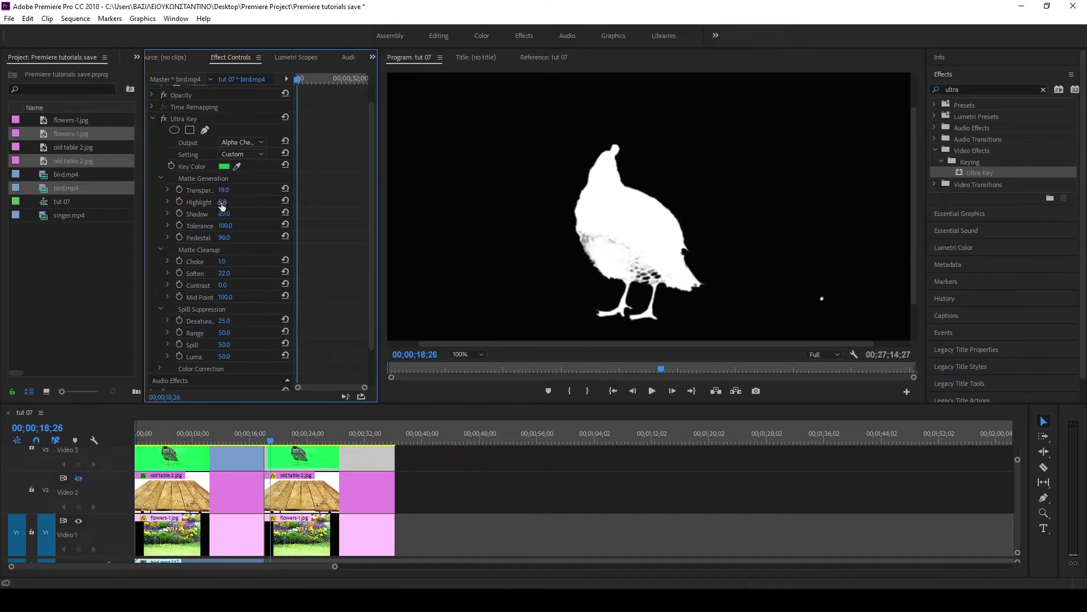
- Raise the matte's Highlight, set Shadow to 100 and Pedestal to 92
{"action": "left_click_drag", "start_coordinate": [225, 206], "coordinate": [238, 206]}
{"action": "left_click_drag", "start_coordinate": [225, 218], "coordinate": [250, 219]}
{"action": "left_click_drag", "start_coordinate": [223, 240], "coordinate": [259, 242]}
{"action": "left_click", "coordinate": [261, 143]}
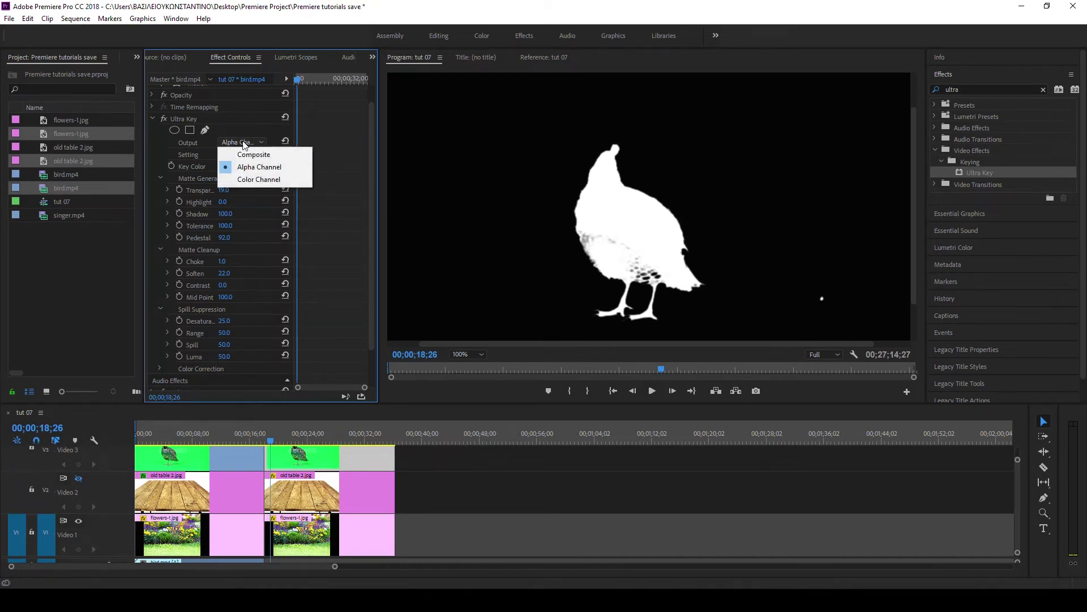
- Return Ultra Key Output to Composite, fit the frame in the monitor, and move the playhead to about 26;11
{"action": "left_click", "coordinate": [253, 155]}
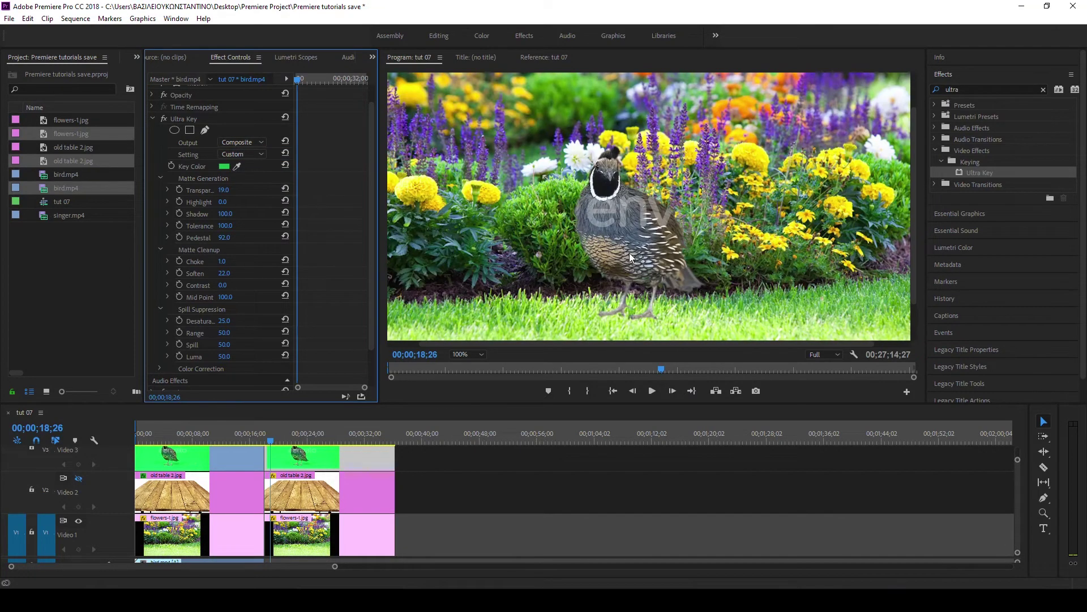
{"action": "left_click", "coordinate": [482, 354]}
{"action": "left_click", "coordinate": [474, 365]}
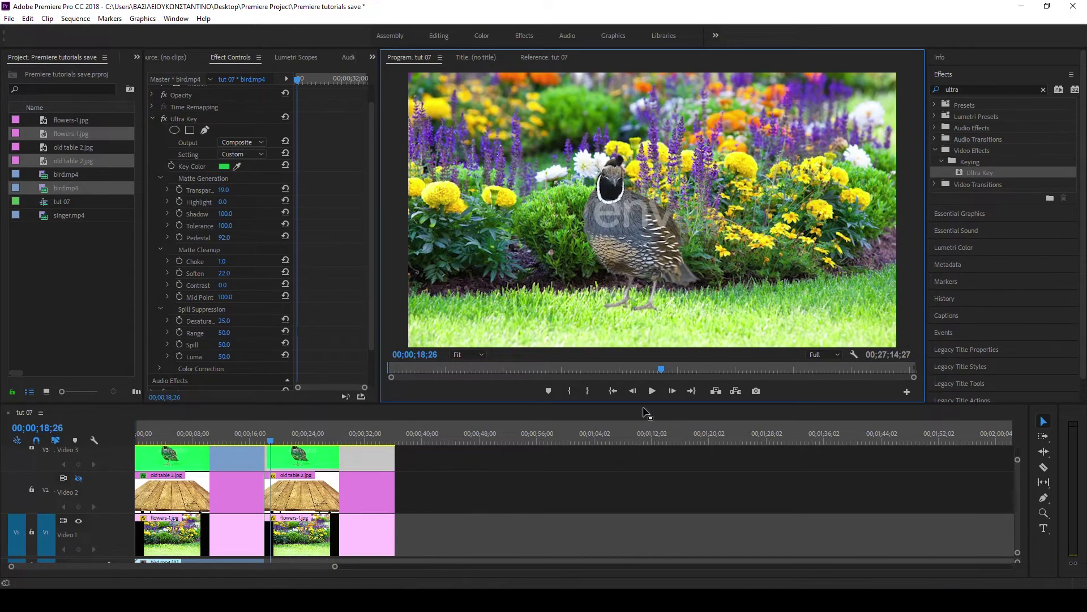
{"action": "left_click", "coordinate": [278, 441]}
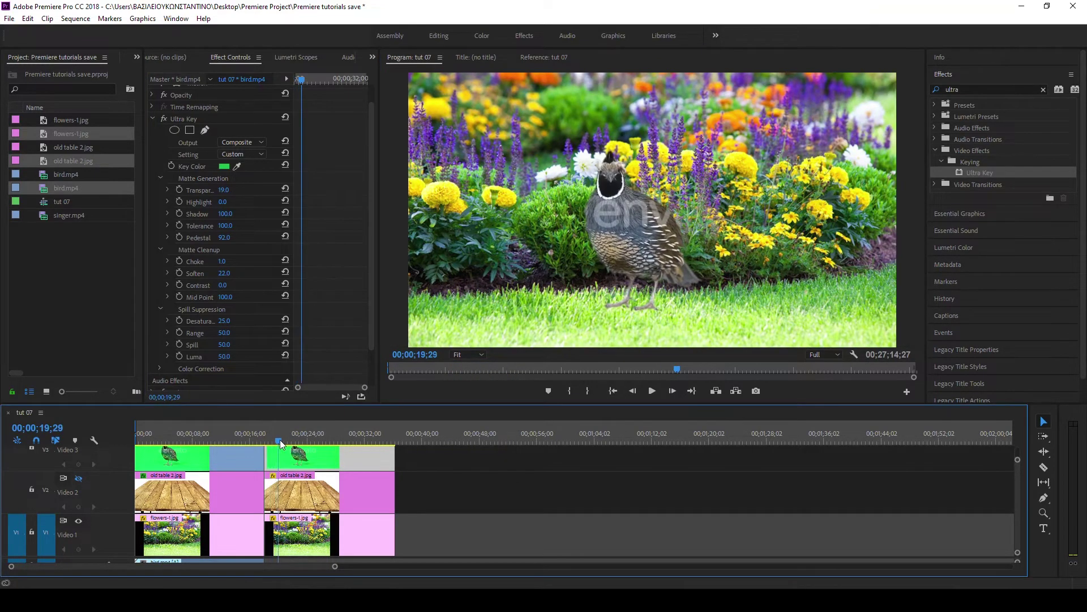
{"action": "left_click_drag", "start_coordinate": [280, 442], "coordinate": [325, 440]}
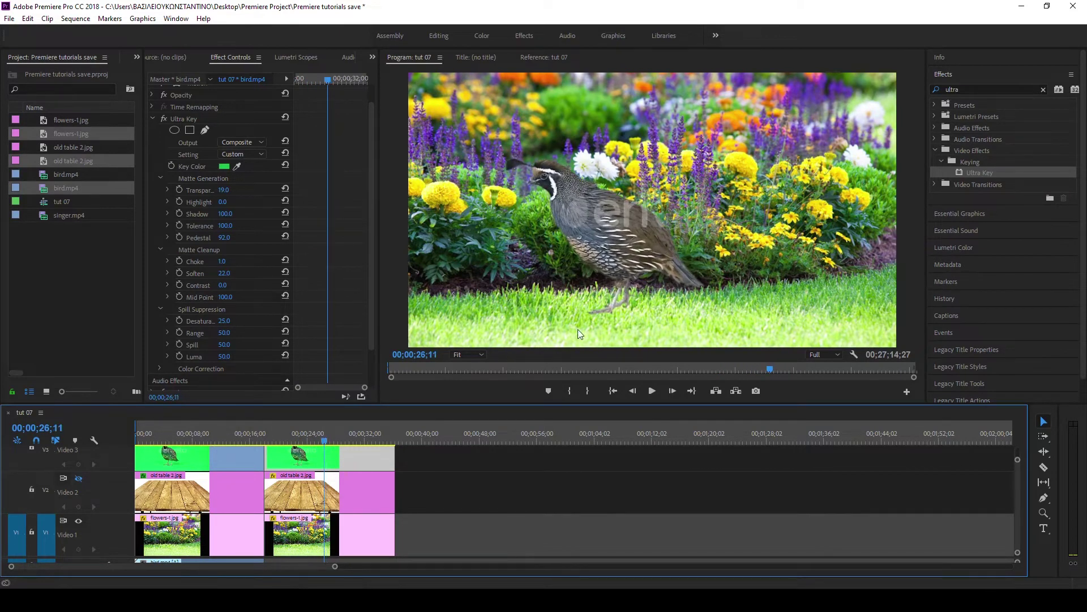
- Turn Video 2 back on, collapse the bird's Ultra Key groups, and select the old table 2.jpg clip
{"action": "left_click", "coordinate": [79, 479]}
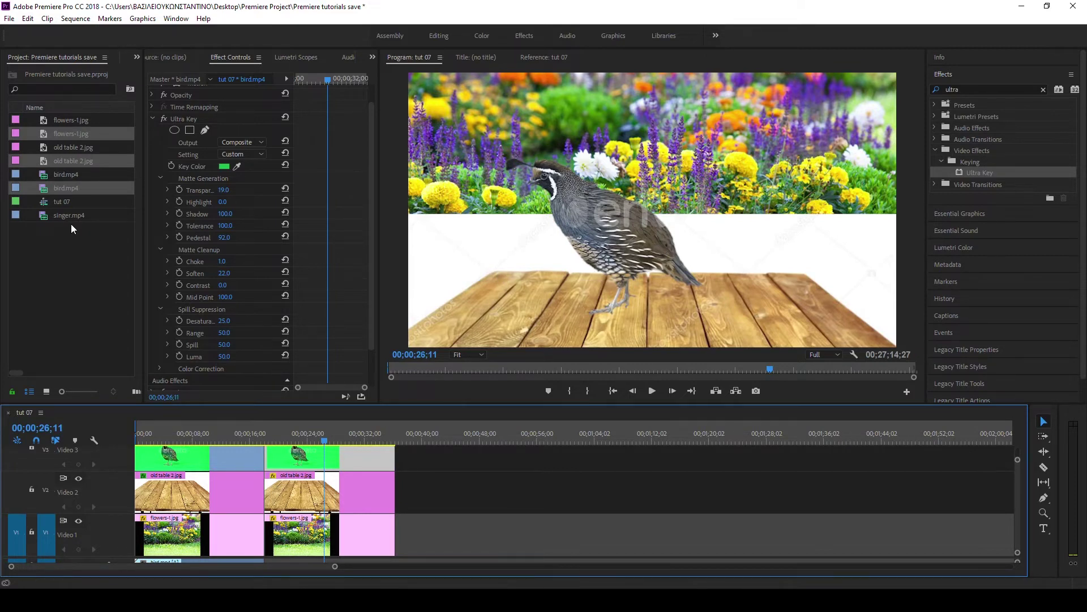
{"action": "left_click", "coordinate": [160, 177]}
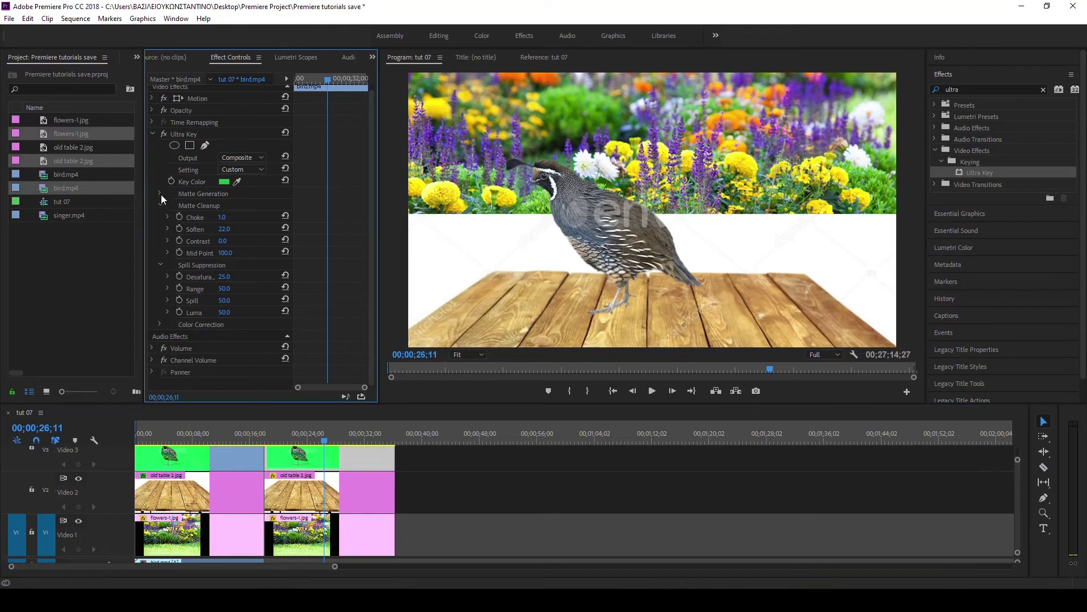
{"action": "left_click", "coordinate": [161, 208]}
{"action": "left_click", "coordinate": [160, 222]}
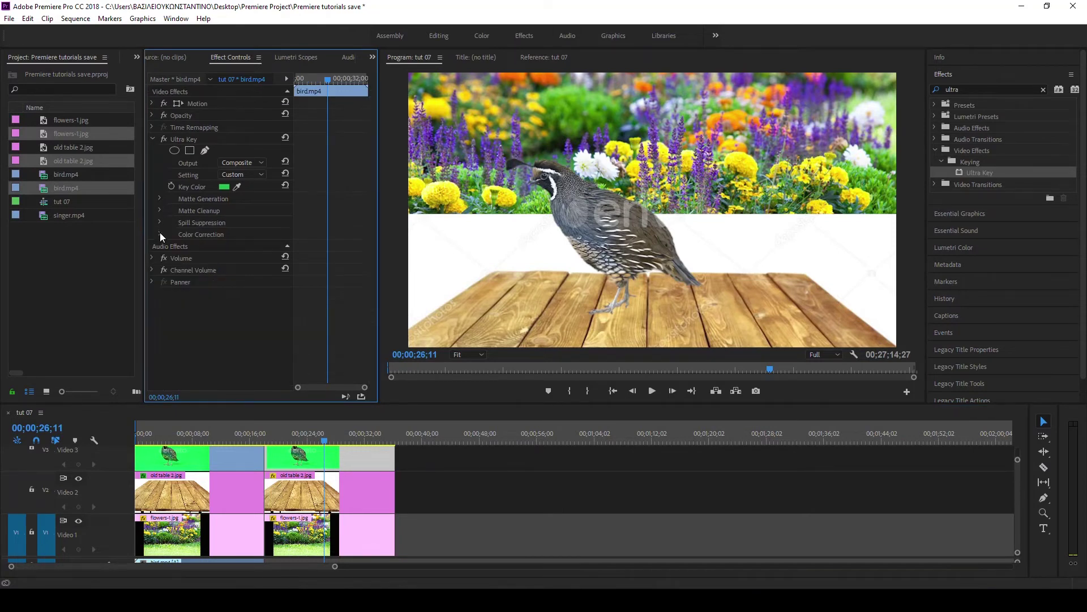
{"action": "left_click", "coordinate": [151, 139]}
{"action": "left_click", "coordinate": [360, 490]}
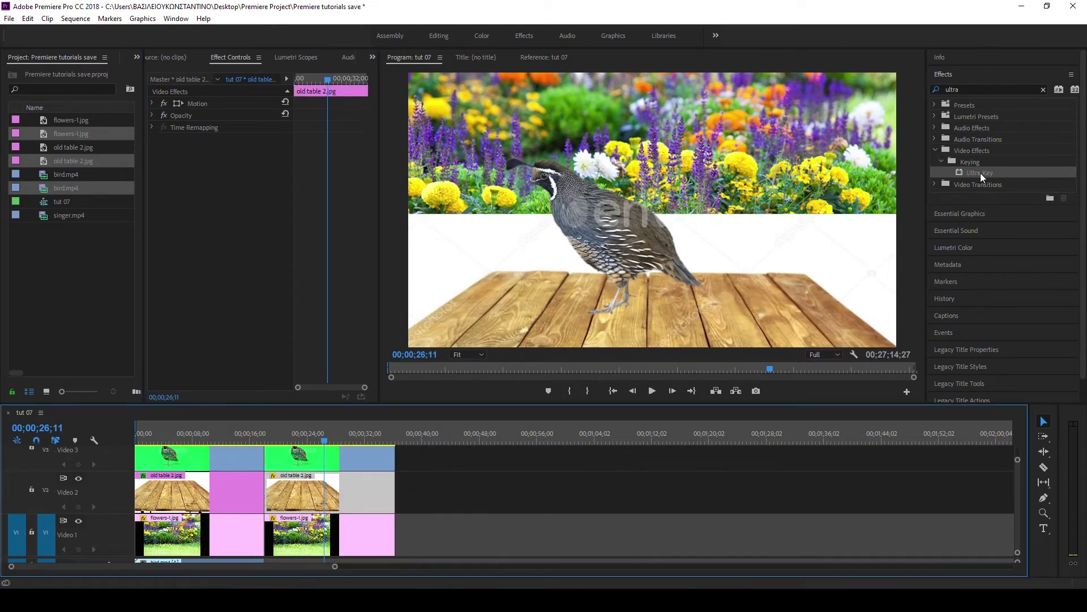
- Apply Ultra Key to the old table 2.jpg clip and add a free-draw pen mask to it
{"action": "left_click_drag", "start_coordinate": [981, 172], "coordinate": [988, 168]}
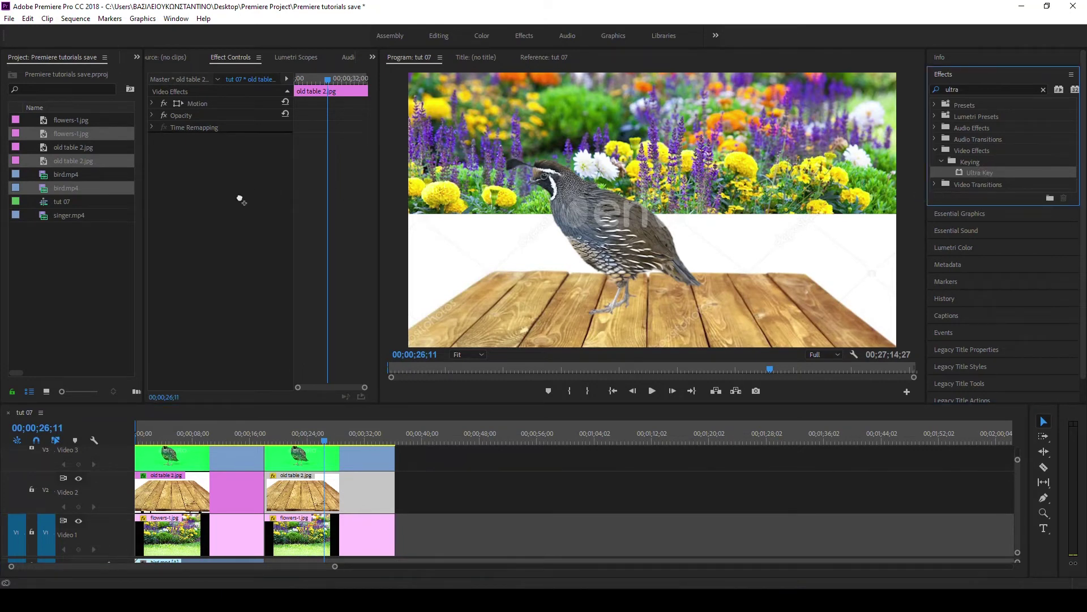
{"action": "left_click_drag", "start_coordinate": [989, 167], "coordinate": [240, 197]}
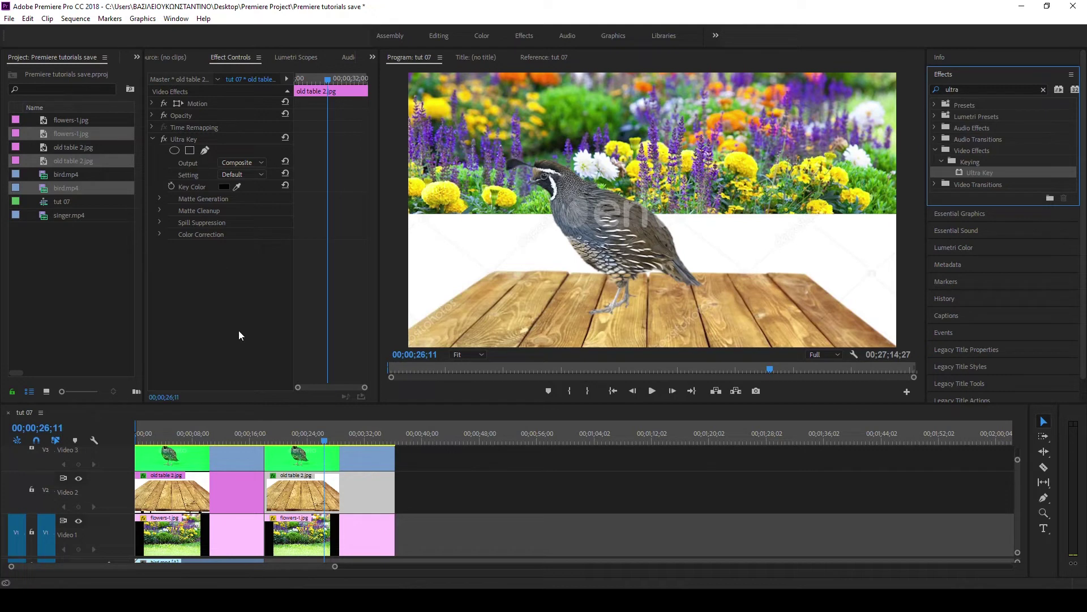
{"action": "left_click", "coordinate": [205, 151]}
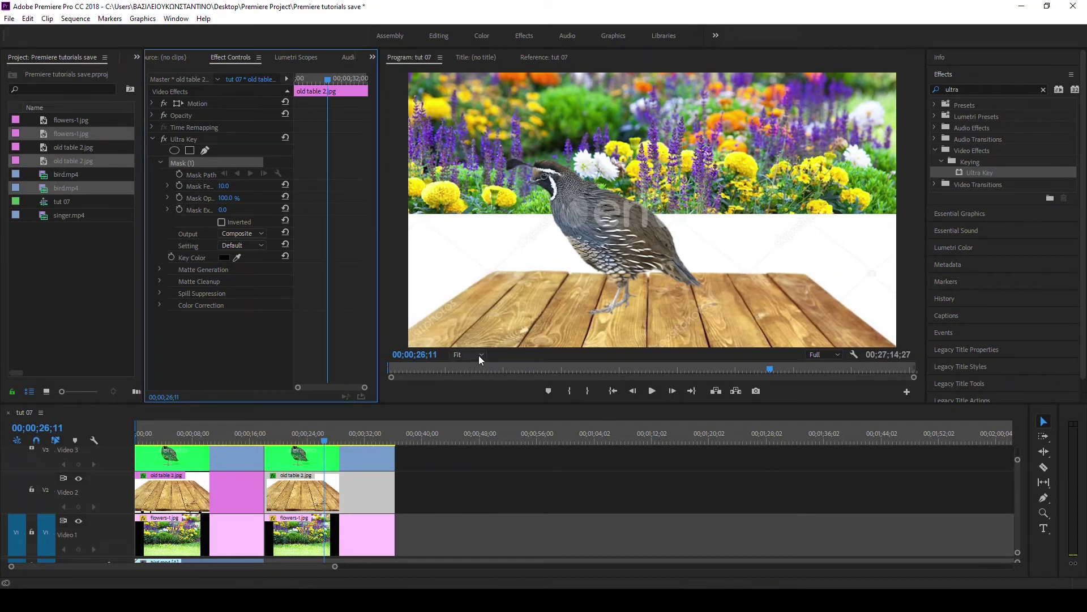
- Enlarge the Program monitor and set its zoom to 50%
{"action": "left_click_drag", "start_coordinate": [494, 404], "coordinate": [494, 429]}
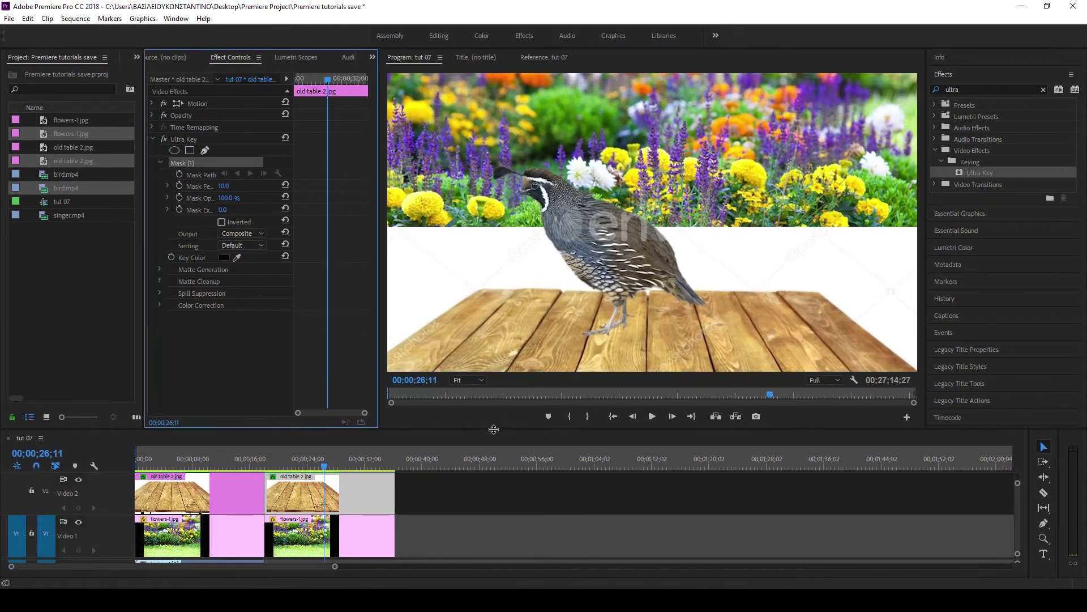
{"action": "left_click", "coordinate": [482, 382]}
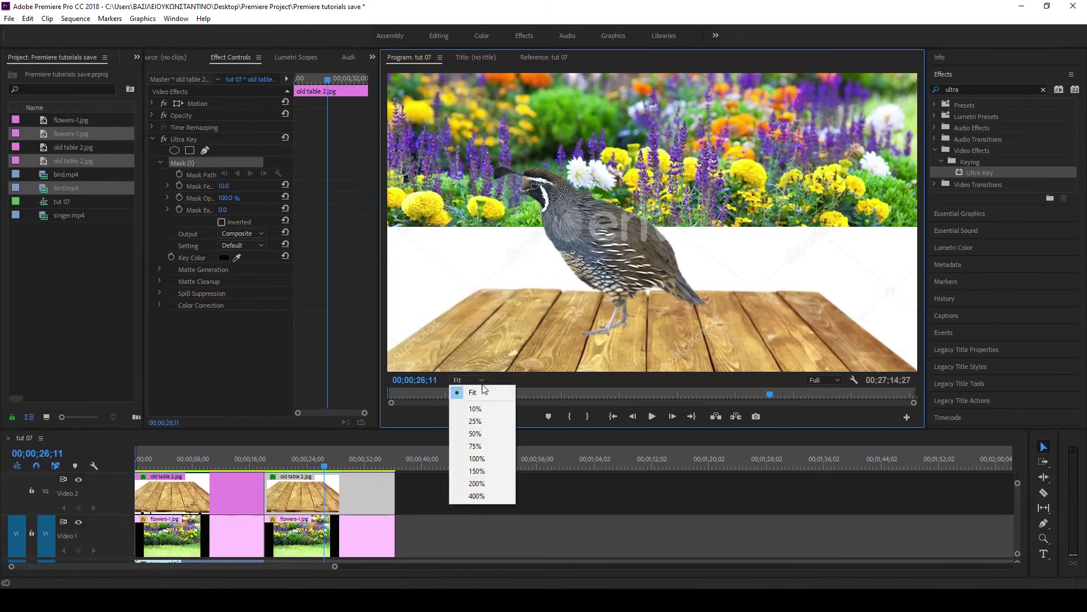
{"action": "left_click", "coordinate": [480, 435]}
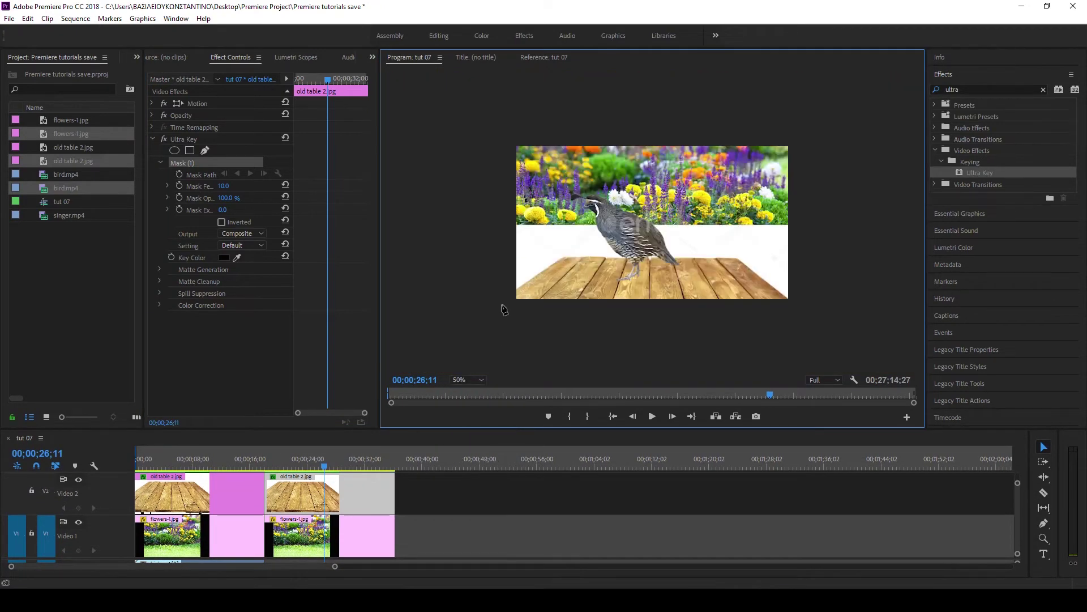
- Draw a closed six-point mask path outlining the wooden table top
{"action": "left_click", "coordinate": [488, 206]}
{"action": "left_click", "coordinate": [803, 206]}
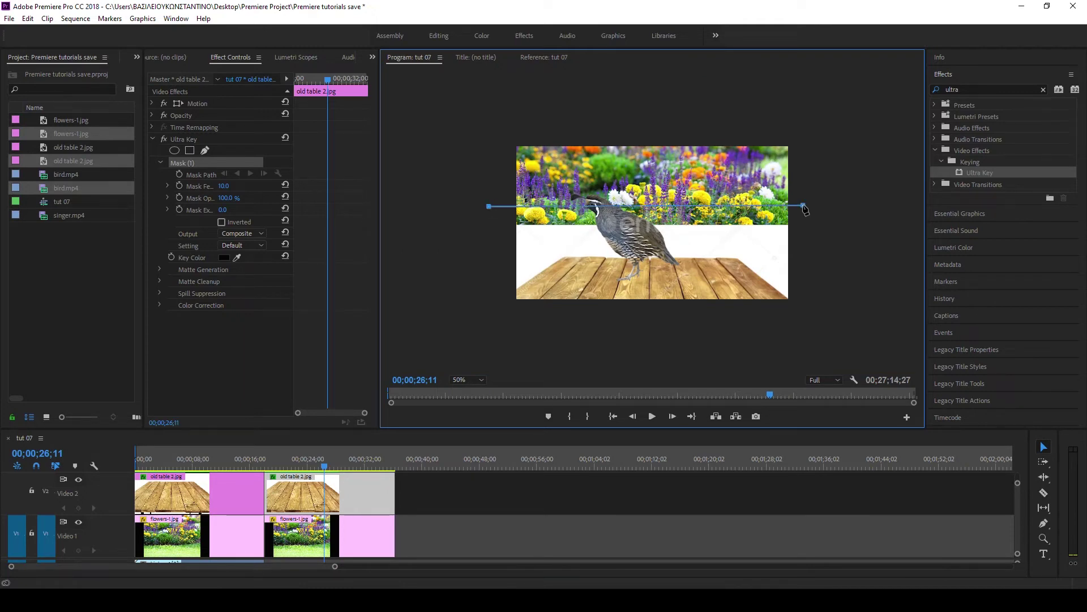
{"action": "left_click", "coordinate": [799, 309]}
{"action": "left_click", "coordinate": [737, 258]}
{"action": "left_click", "coordinate": [565, 258]}
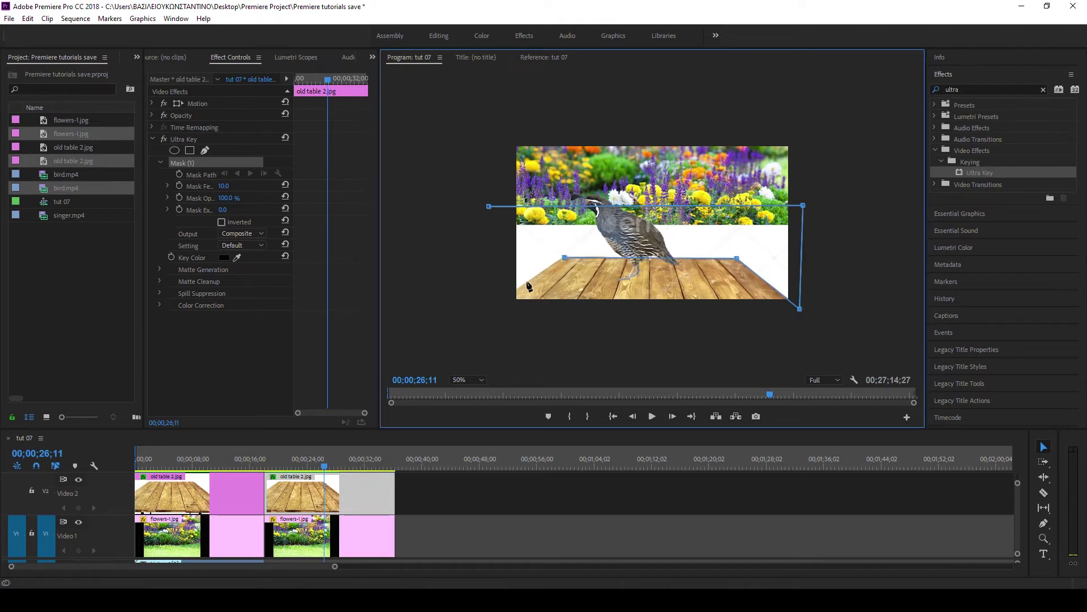
{"action": "left_click", "coordinate": [497, 302]}
{"action": "left_click", "coordinate": [490, 207]}
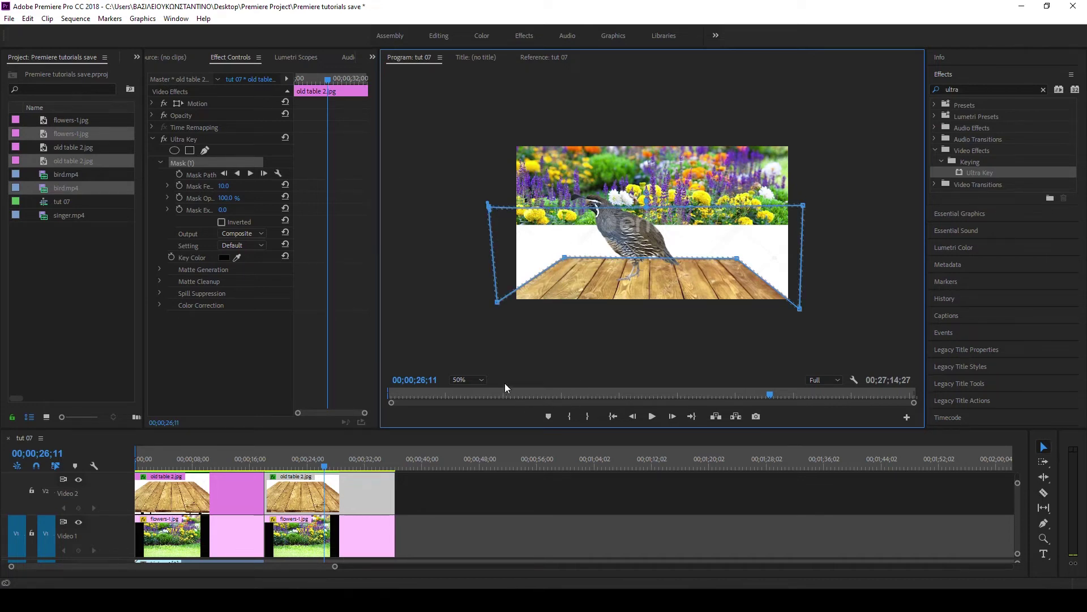
{"action": "left_click", "coordinate": [481, 379]}
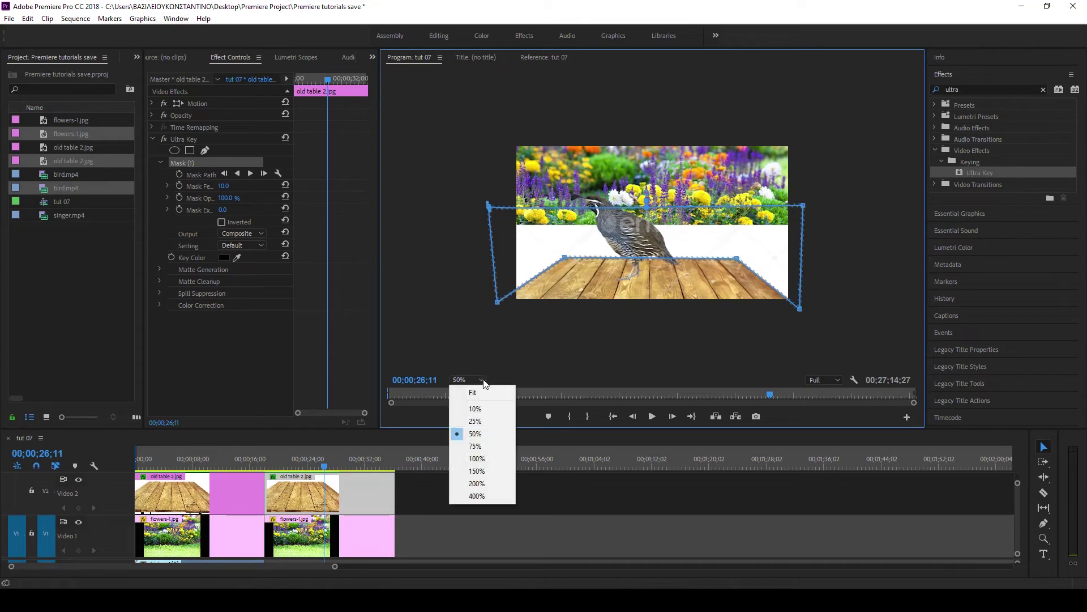
- At 200% zoom, nudge the mask's left corner point onto the table edge
{"action": "left_click", "coordinate": [475, 483]}
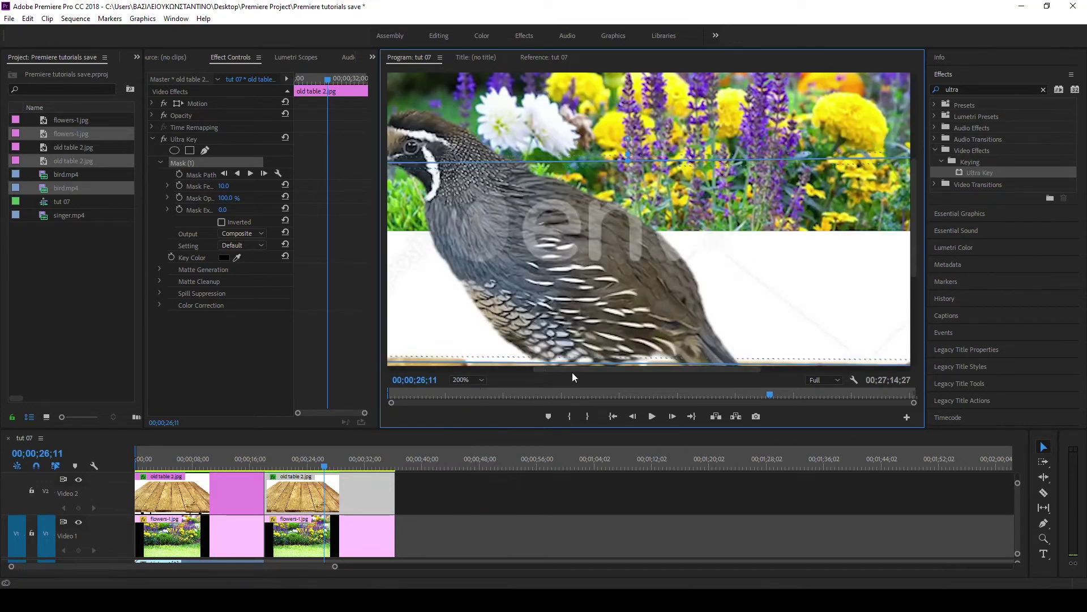
{"action": "left_click_drag", "start_coordinate": [572, 368], "coordinate": [484, 370]}
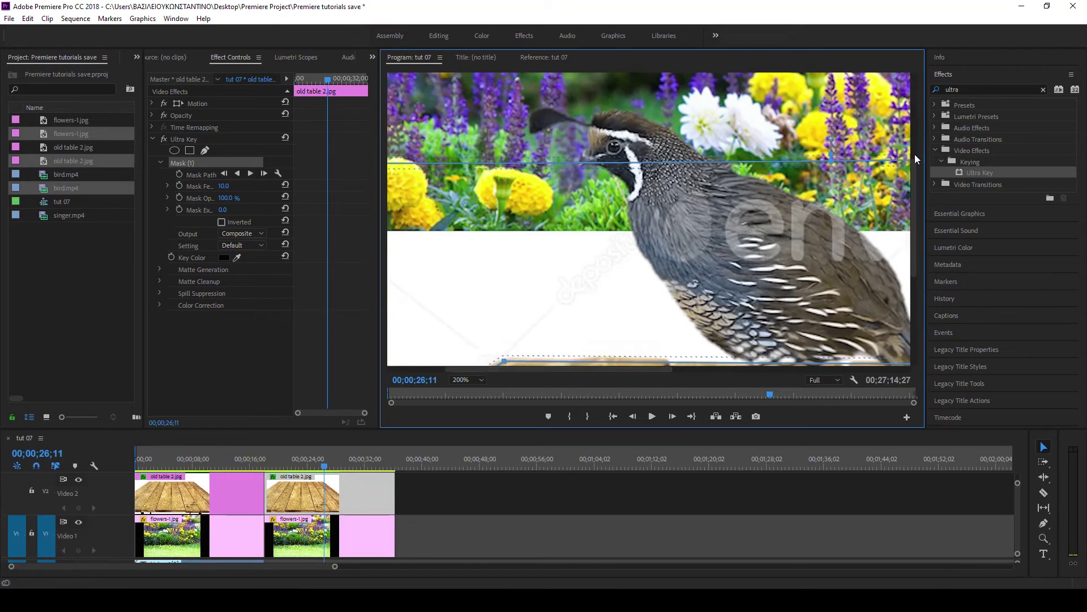
{"action": "left_click_drag", "start_coordinate": [912, 174], "coordinate": [912, 220]}
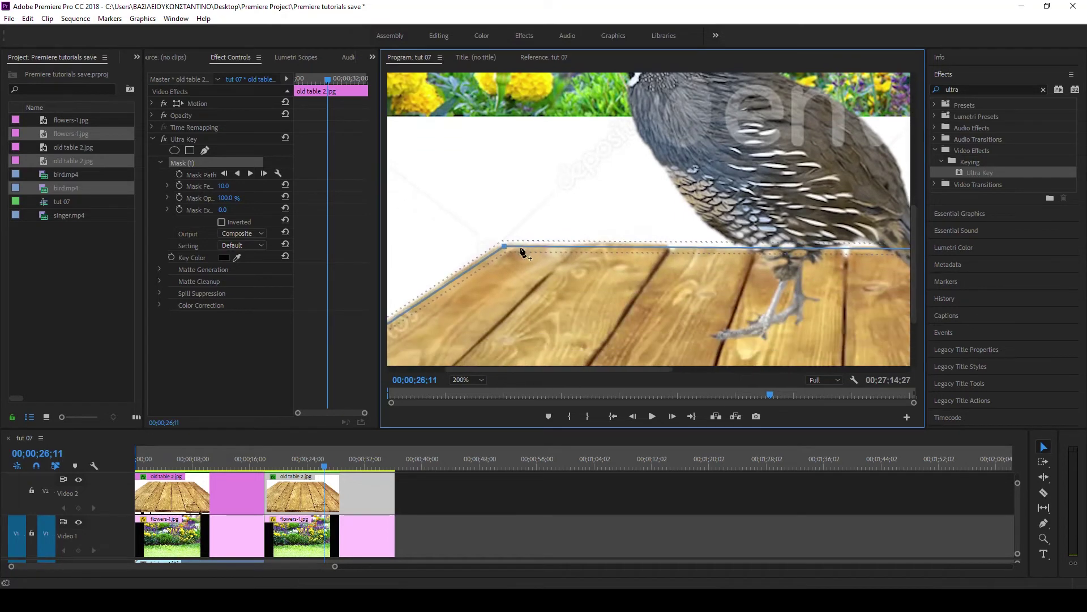
{"action": "left_click_drag", "start_coordinate": [504, 246], "coordinate": [507, 249]}
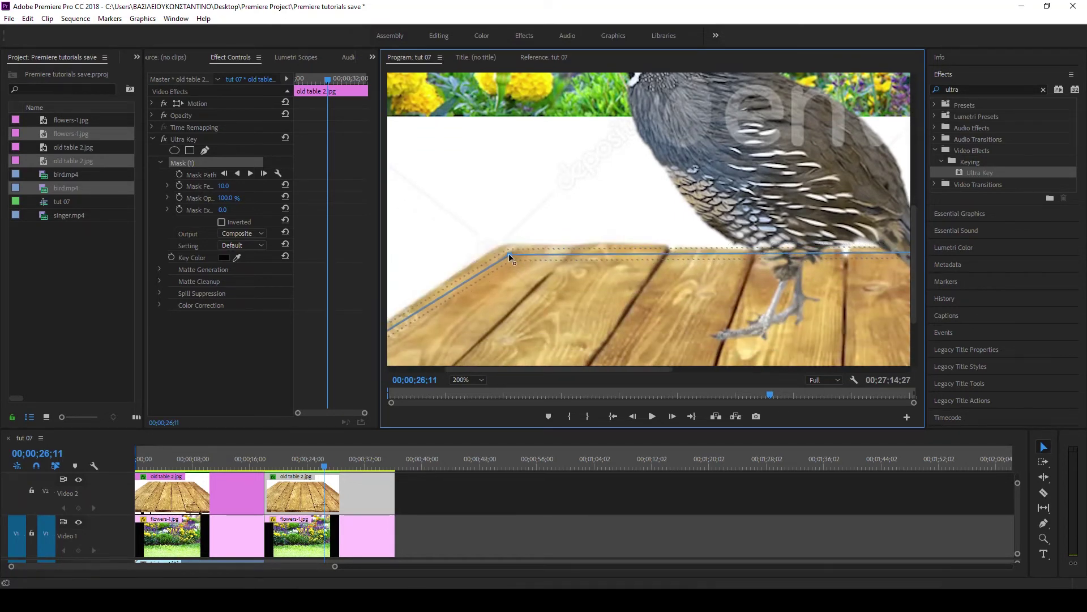
- Move the mask's lower-right point to the table corner, then fit the frame in the monitor
{"action": "left_click_drag", "start_coordinate": [498, 369], "coordinate": [439, 369]}
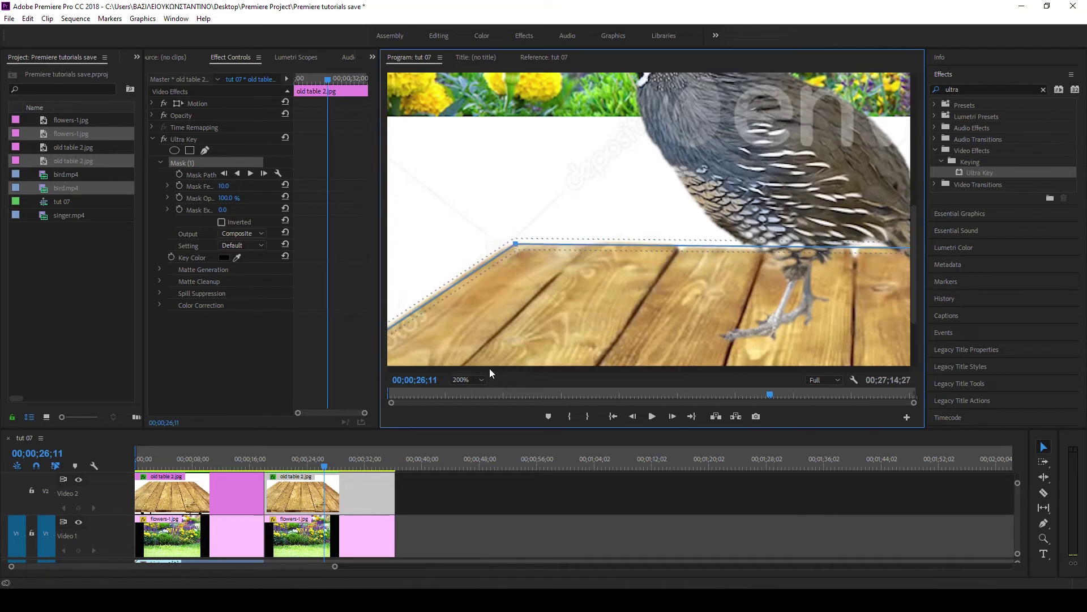
{"action": "left_click_drag", "start_coordinate": [913, 219], "coordinate": [912, 234]}
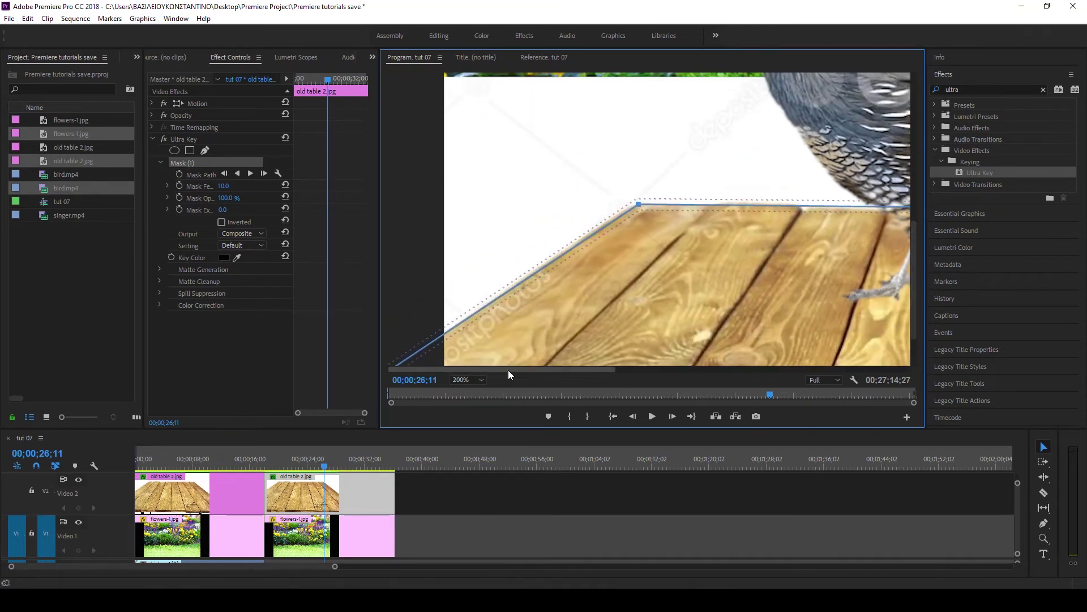
{"action": "left_click_drag", "start_coordinate": [508, 370], "coordinate": [807, 370]}
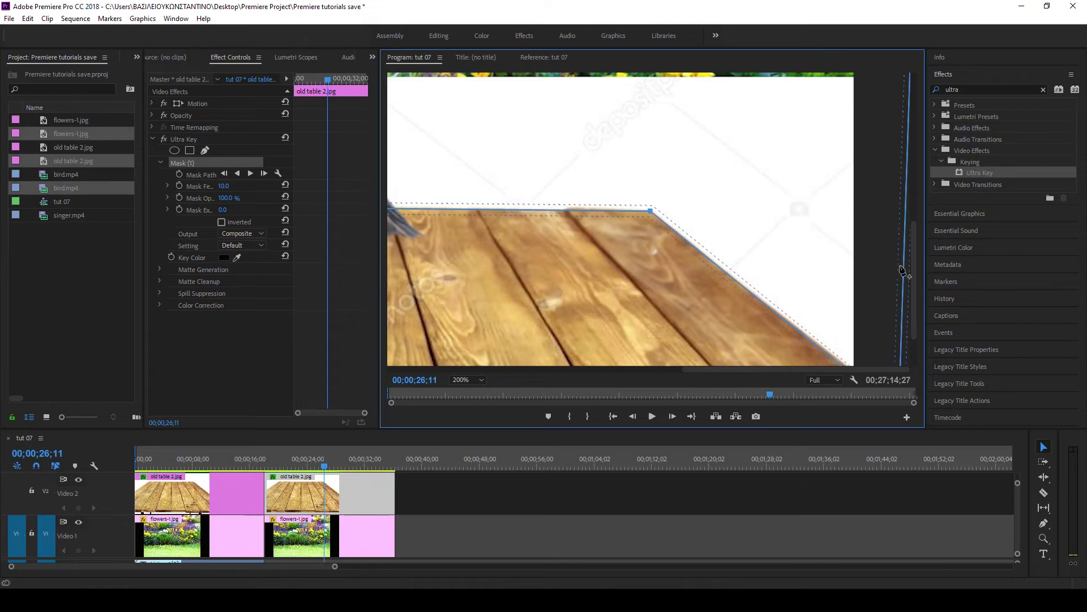
{"action": "left_click_drag", "start_coordinate": [913, 280], "coordinate": [913, 306]}
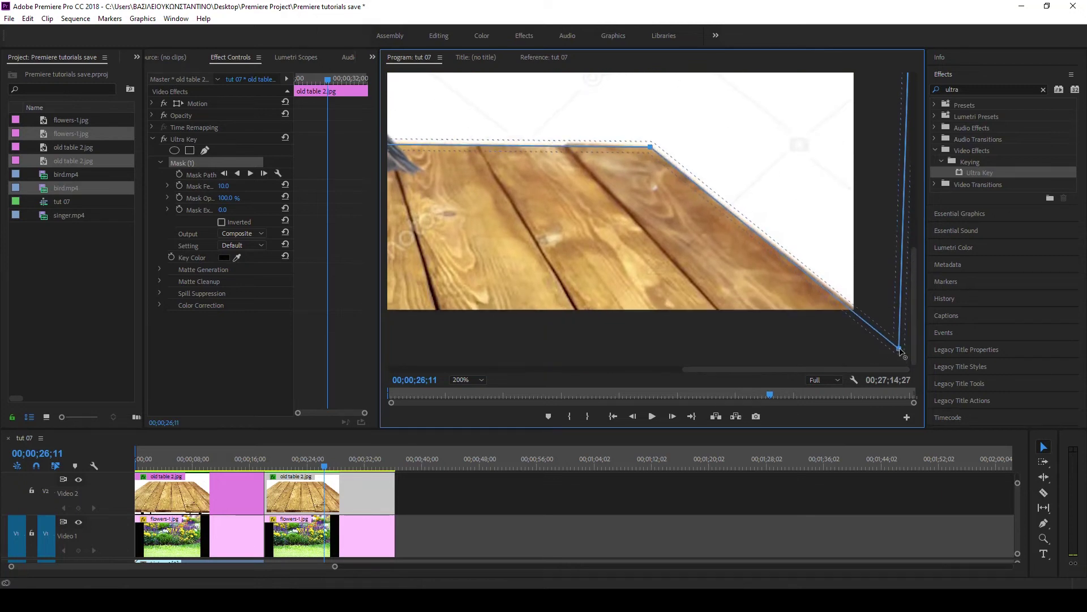
{"action": "left_click_drag", "start_coordinate": [899, 349], "coordinate": [900, 344]}
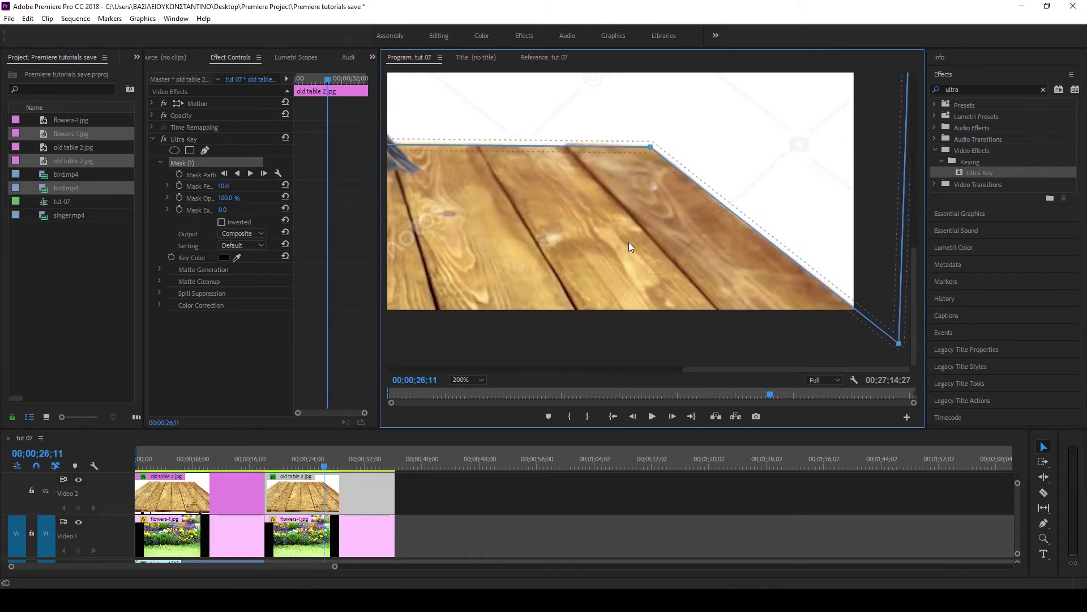
{"action": "left_click", "coordinate": [479, 381]}
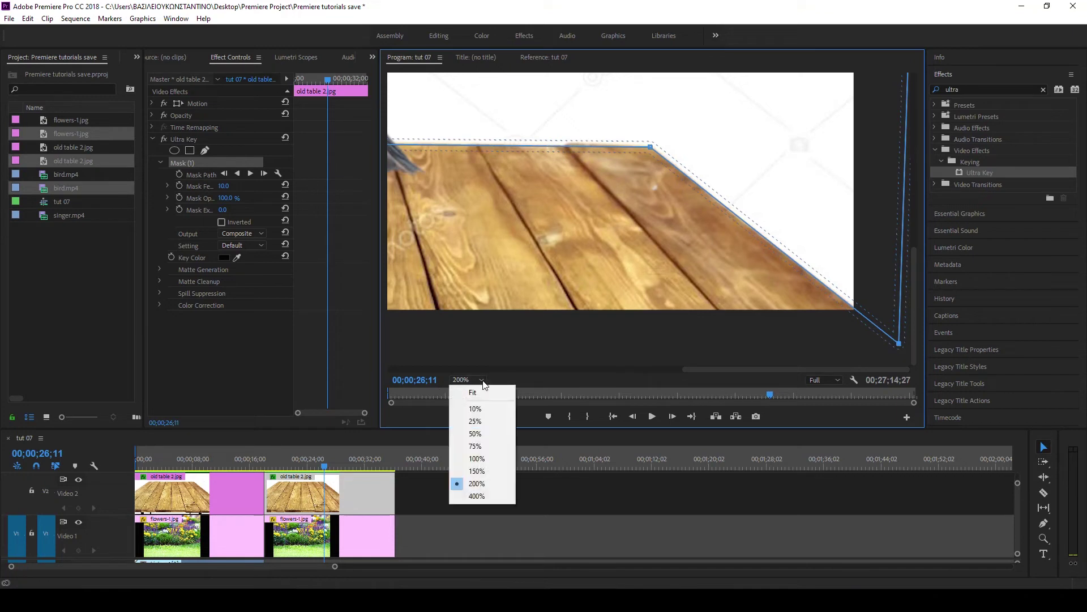
{"action": "left_click", "coordinate": [475, 390]}
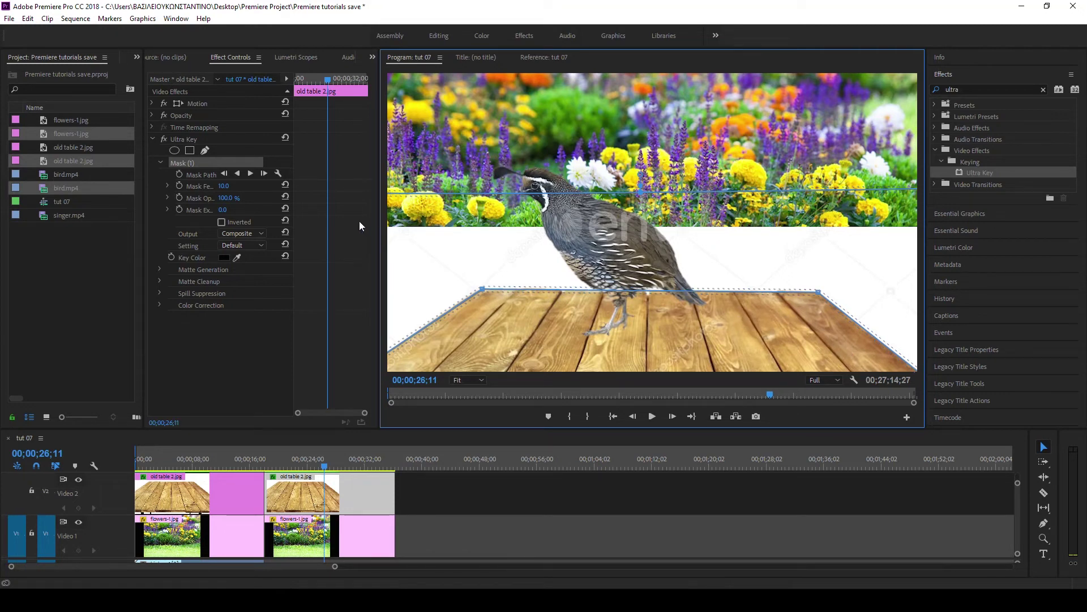
- Switch the table's Ultra Key output to Alpha Channel, briefly testing then undoing an inverted mask
{"action": "left_click", "coordinate": [169, 185]}
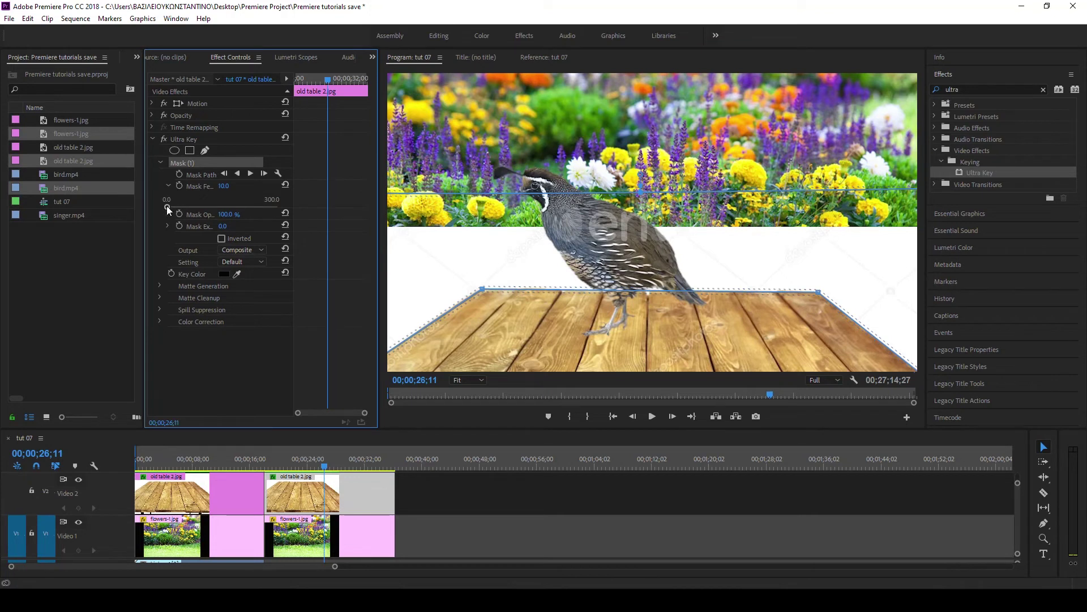
{"action": "left_click", "coordinate": [262, 252]}
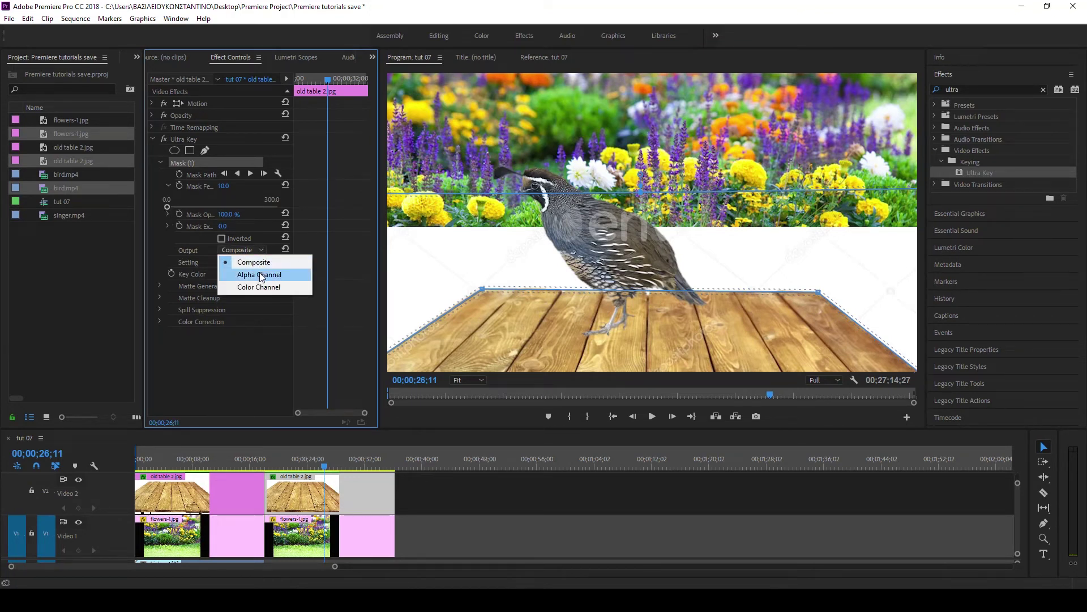
{"action": "left_click", "coordinate": [260, 275]}
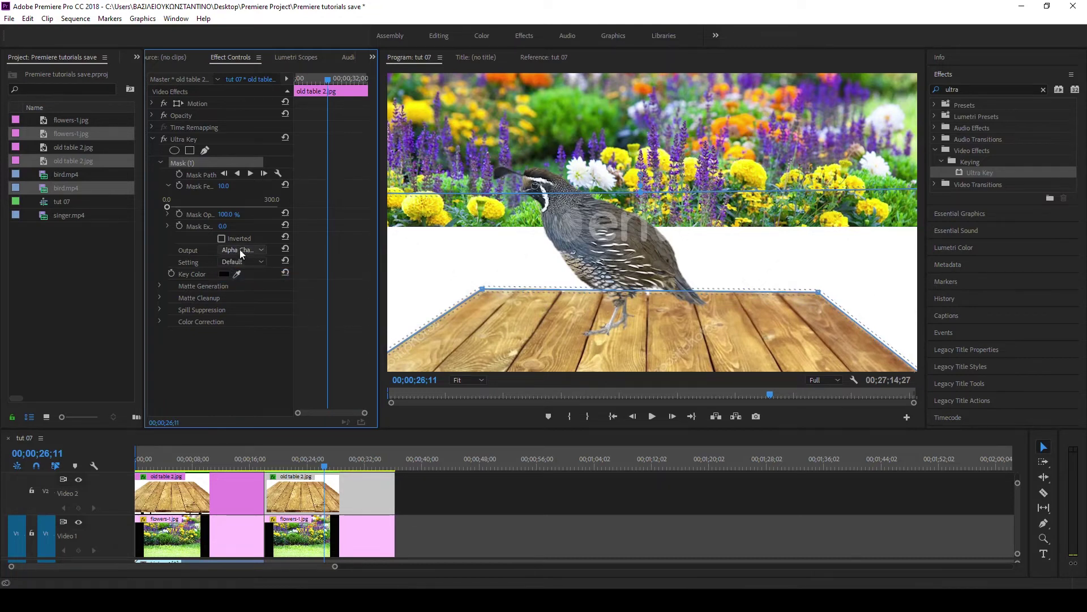
{"action": "left_click", "coordinate": [222, 238]}
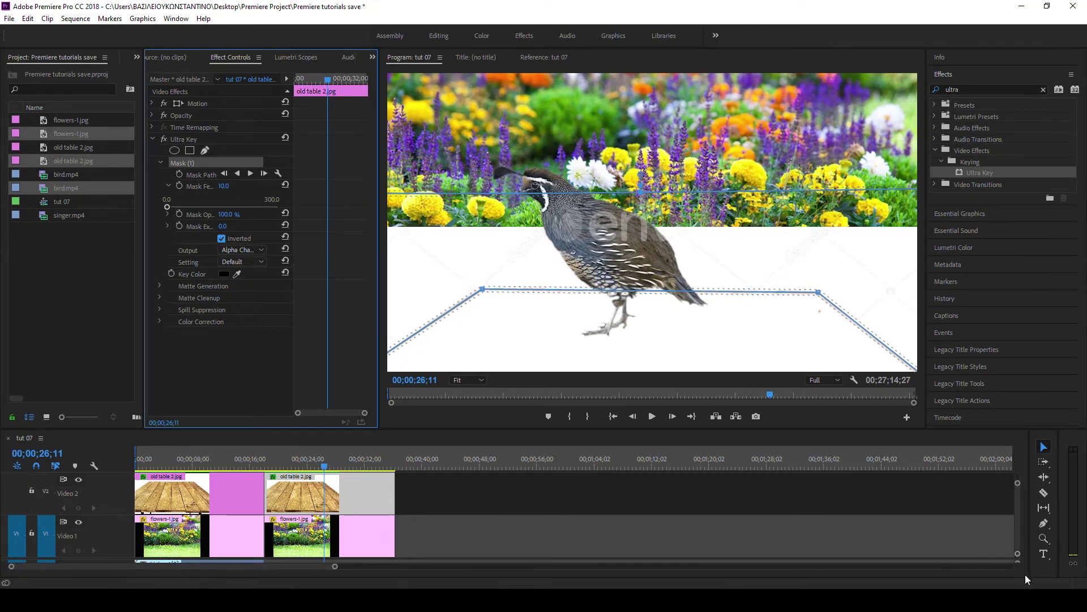
{"action": "left_click", "coordinate": [222, 238]}
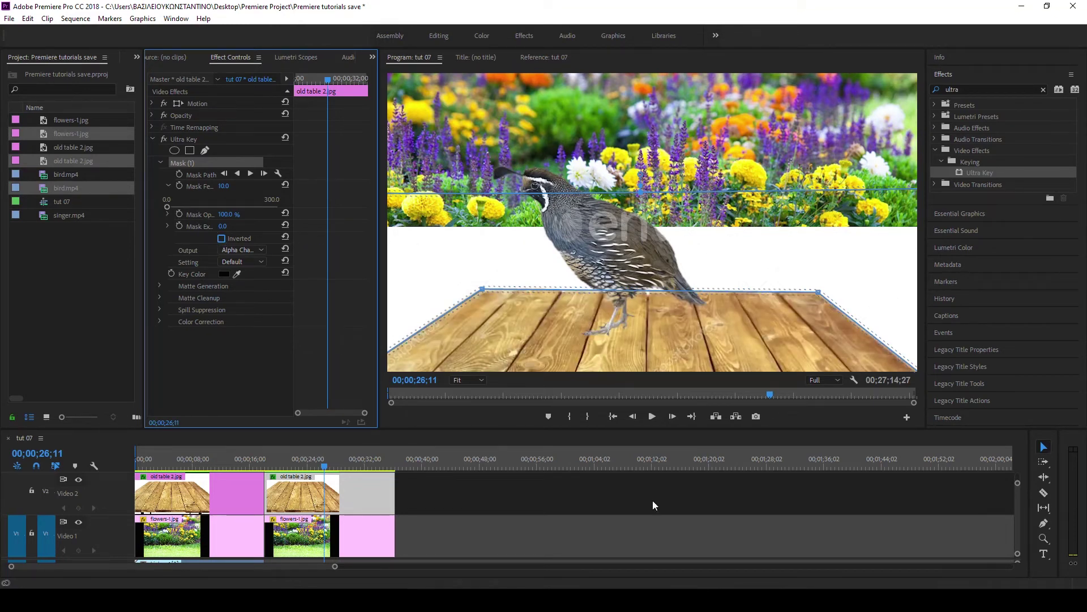
- Save the project and show Matte Generation settings with the output kept at Alpha Channel
{"action": "left_click", "coordinate": [160, 286]}
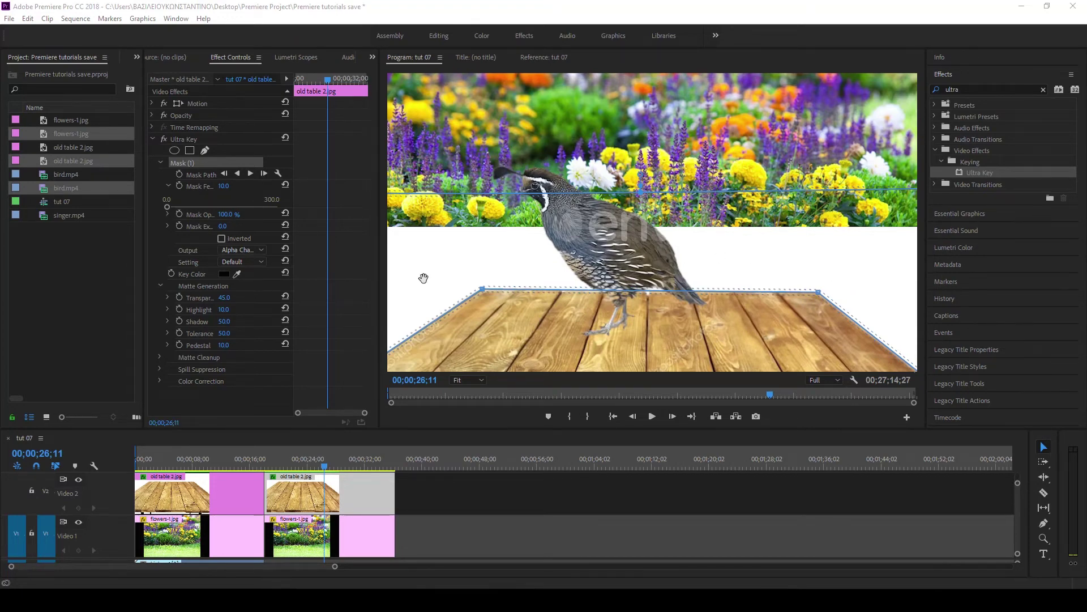
{"action": "key", "text": "ctrl+s"}
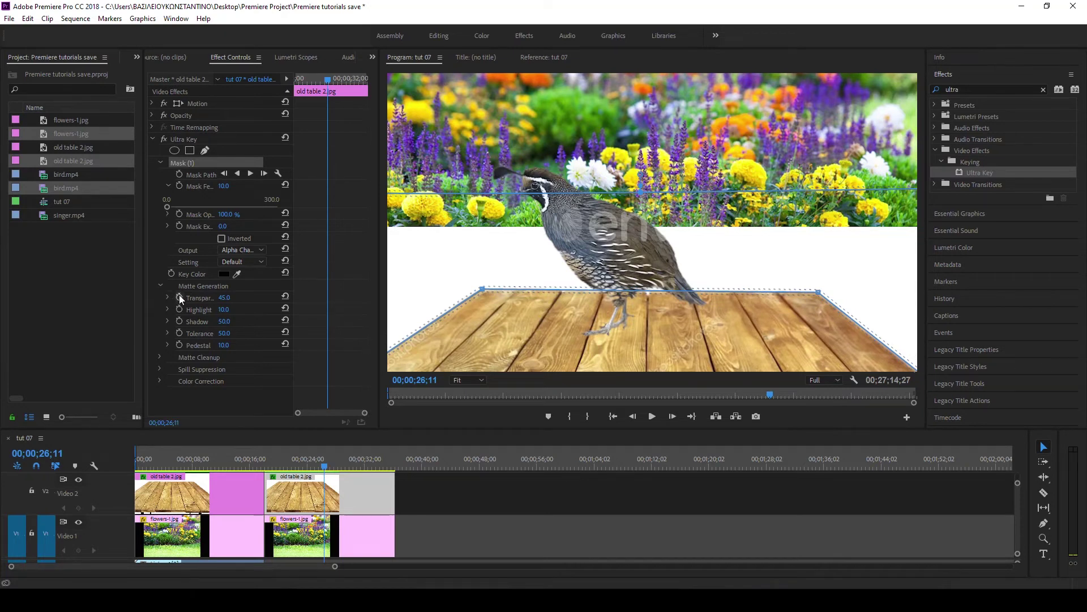
{"action": "left_click", "coordinate": [262, 251]}
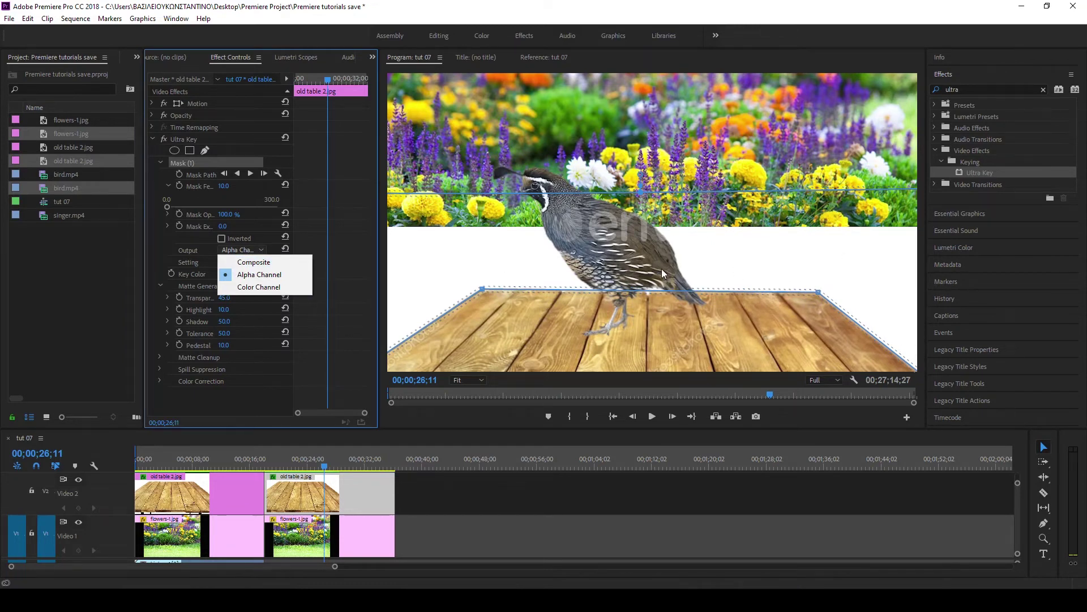
{"action": "left_click", "coordinate": [247, 274]}
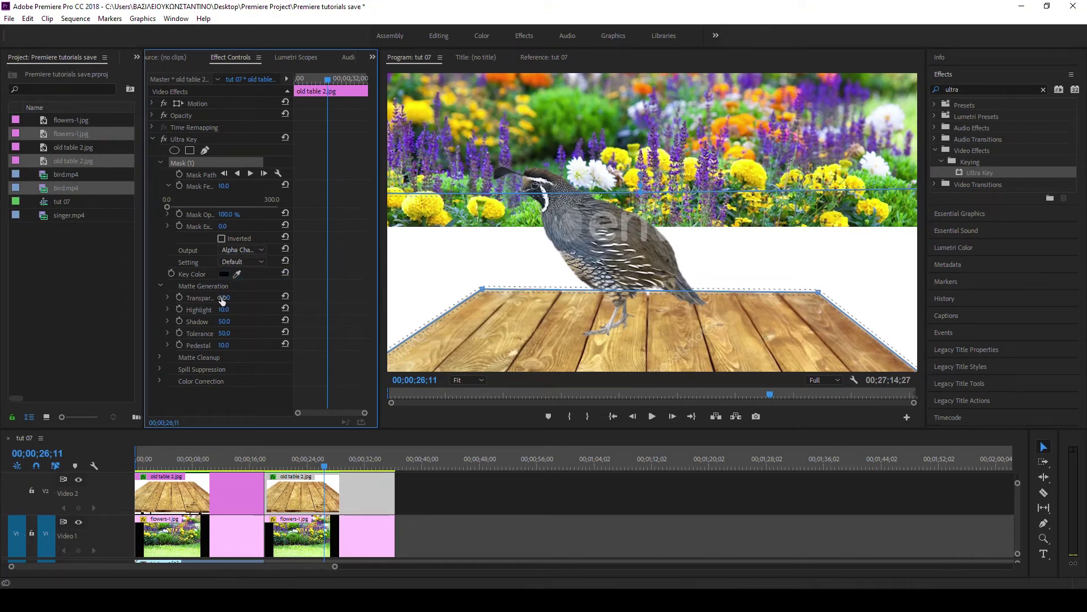
- Raise Transparency to 100, Shadow to 96 and Tolerance to 100, then eyedrop white as key colour
{"action": "left_click_drag", "start_coordinate": [224, 297], "coordinate": [319, 312]}
{"action": "left_click", "coordinate": [220, 239]}
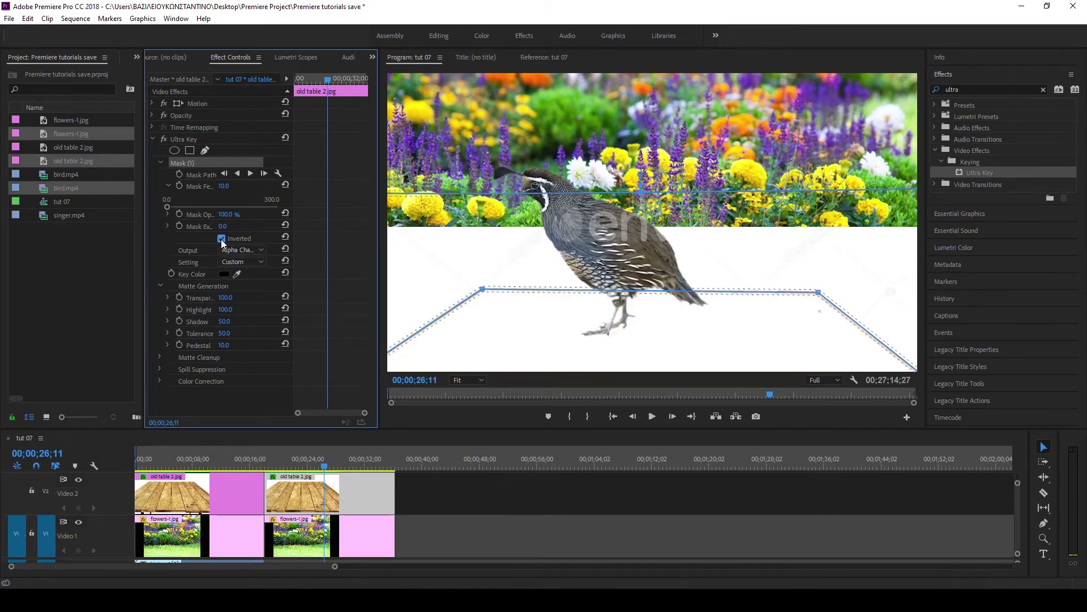
{"action": "left_click", "coordinate": [220, 239]}
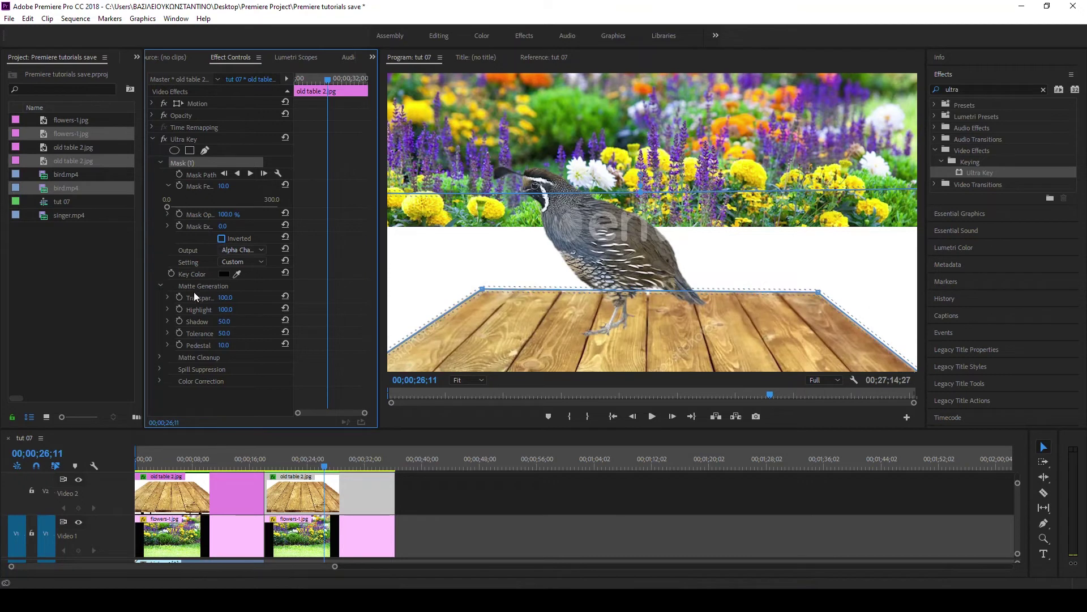
{"action": "left_click_drag", "start_coordinate": [224, 321], "coordinate": [295, 323]}
{"action": "mouse_move", "coordinate": [225, 333]}
{"action": "left_mouse_down"}
{"action": "mouse_move", "coordinate": [283, 336]}
{"action": "mouse_move", "coordinate": [217, 266]}
{"action": "left_mouse_up"}
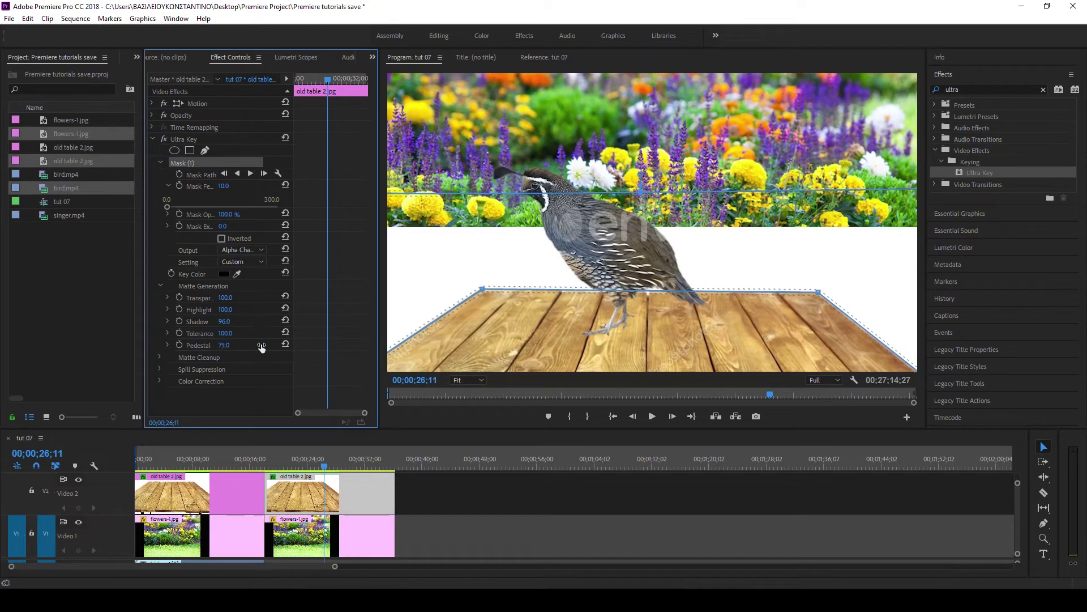
{"action": "left_click", "coordinate": [220, 238]}
{"action": "left_click", "coordinate": [220, 238]}
{"action": "left_click", "coordinate": [237, 274]}
- Pick white from the preview as the key colour and set the Ultra Key output to Composite
{"action": "left_click", "coordinate": [484, 247]}
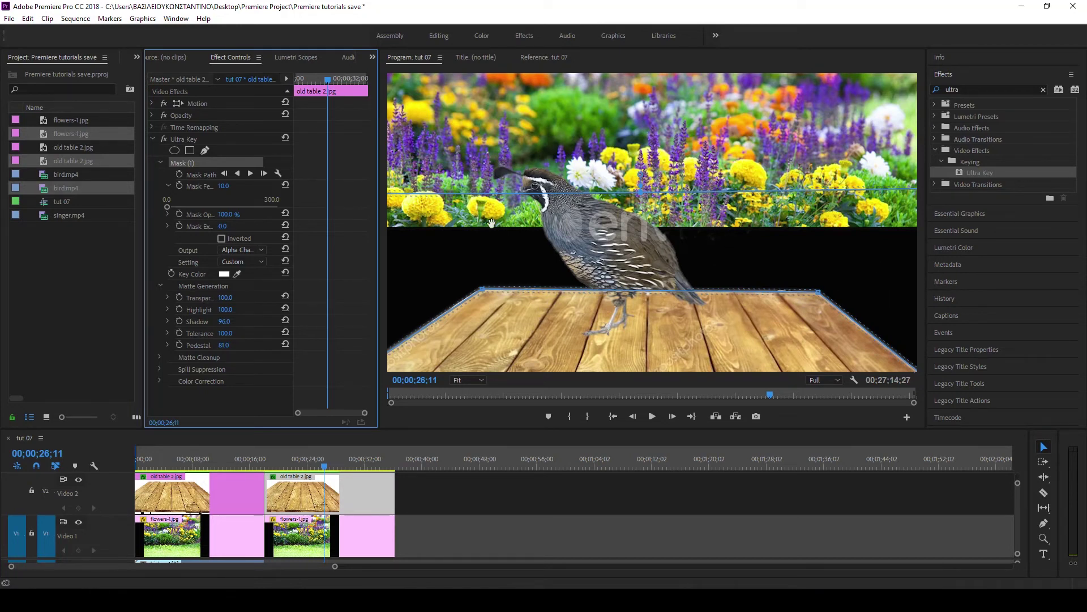
{"action": "left_click", "coordinate": [261, 249]}
{"action": "left_click", "coordinate": [260, 261]}
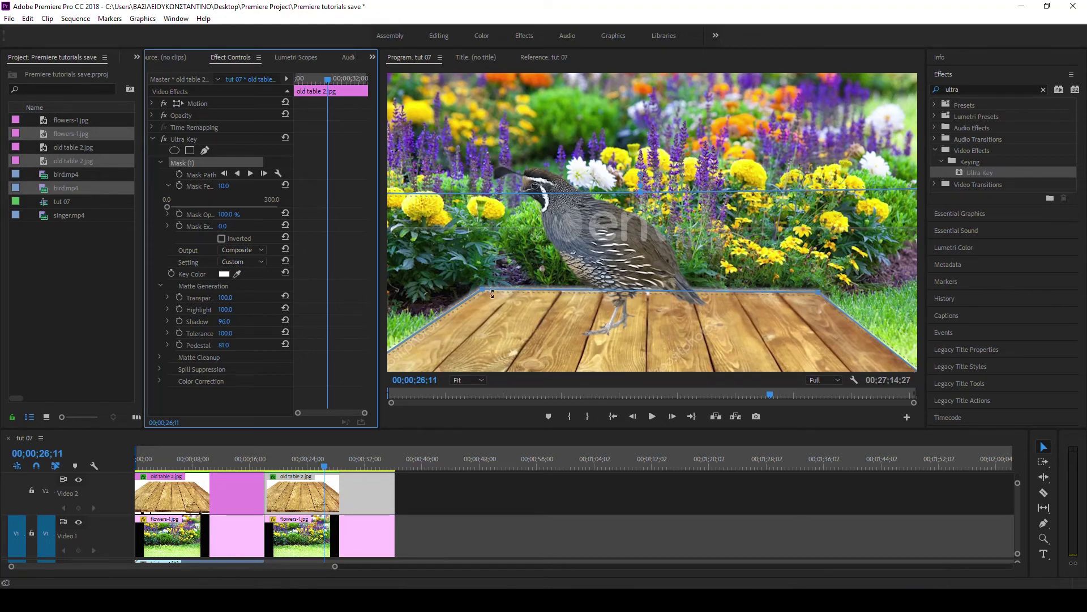
- Widen the Program monitor and deselect the mask so its outline disappears
{"action": "left_click_drag", "start_coordinate": [385, 399], "coordinate": [364, 399]}
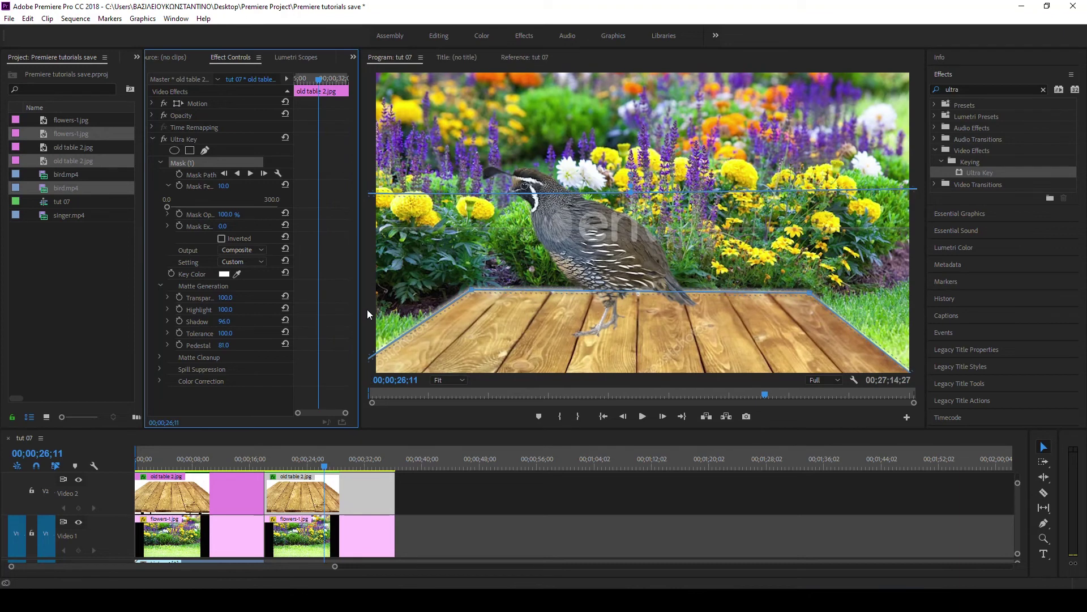
{"action": "left_click", "coordinate": [232, 149]}
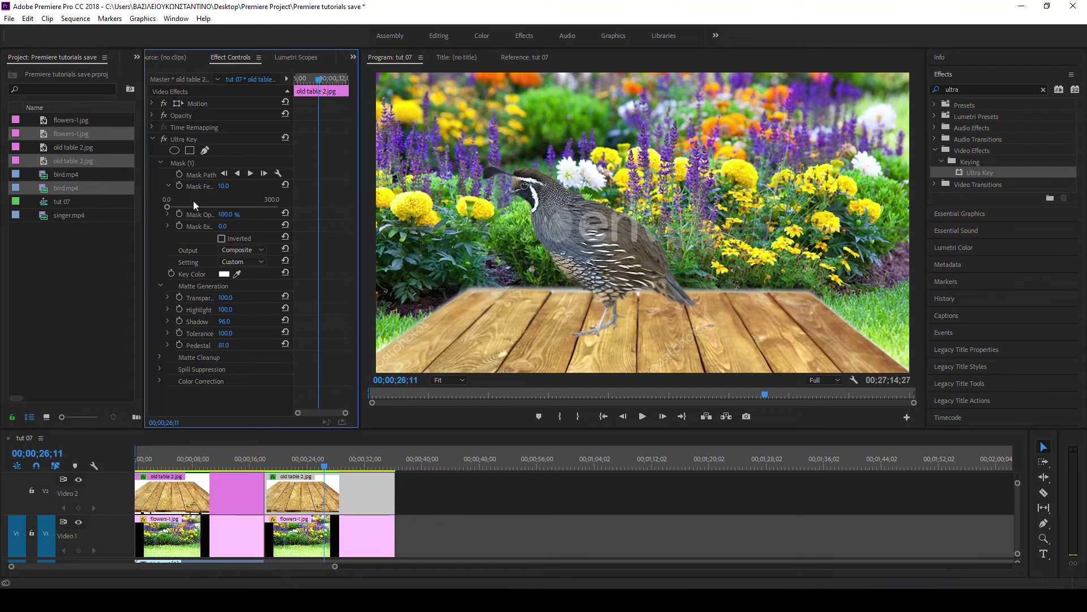
- Set the table mask's expansion to 3.0, opacity to 99% and feather to 7.4
{"action": "left_click", "coordinate": [168, 214]}
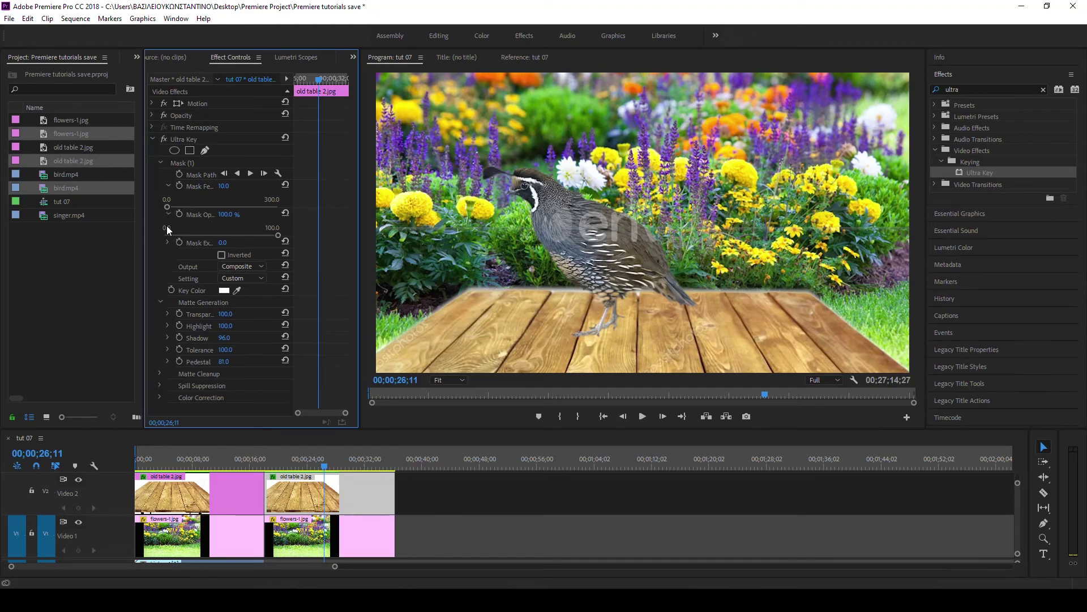
{"action": "left_click", "coordinate": [167, 243]}
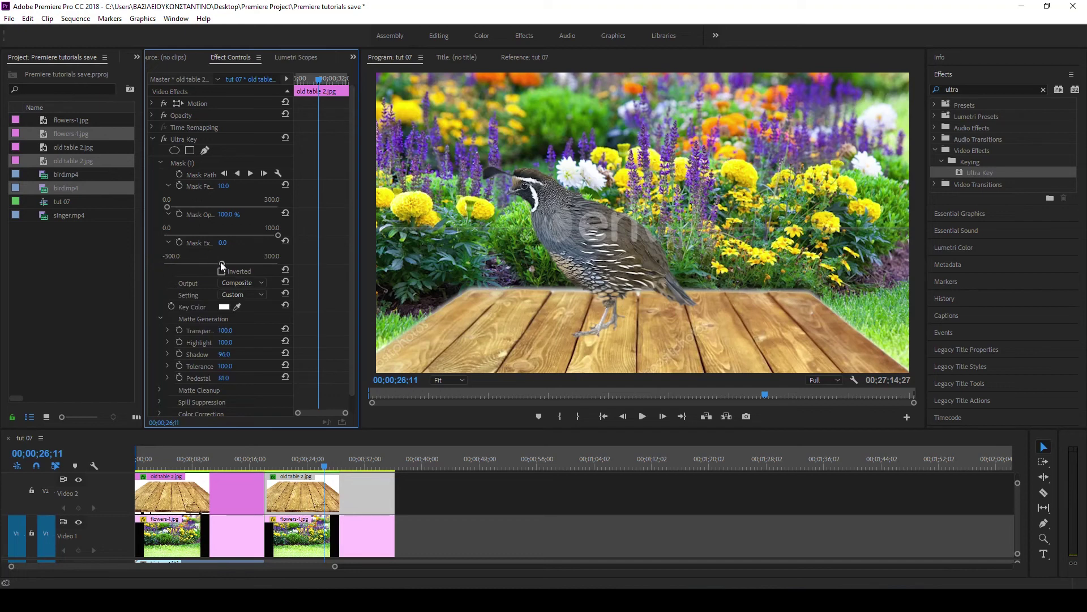
{"action": "left_click_drag", "start_coordinate": [220, 264], "coordinate": [221, 263]}
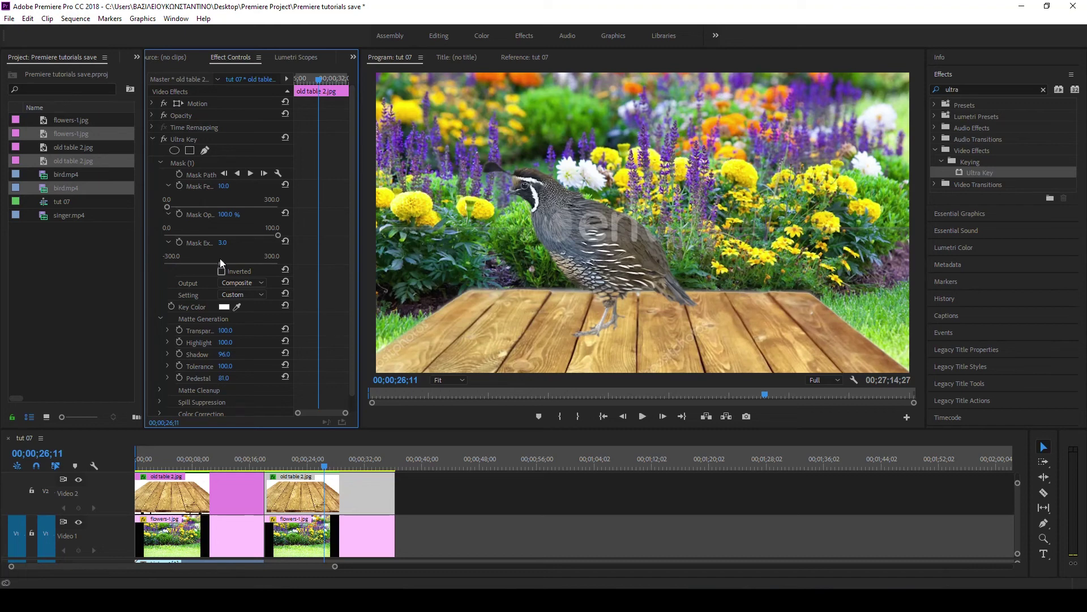
{"action": "left_click_drag", "start_coordinate": [277, 235], "coordinate": [285, 235]}
{"action": "left_click_drag", "start_coordinate": [167, 205], "coordinate": [165, 206]}
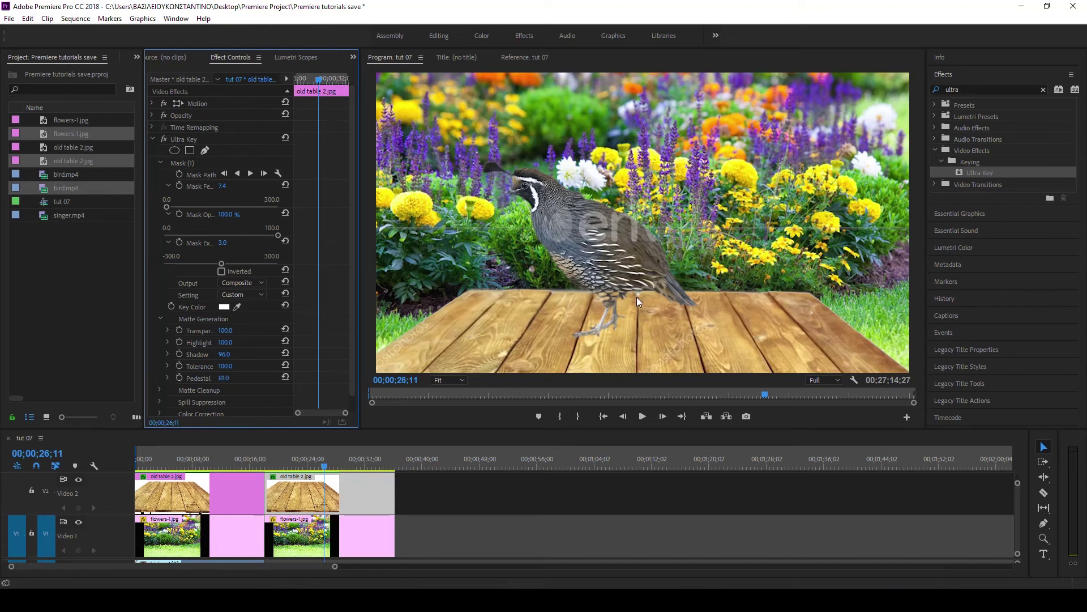
- Zoom the preview to 150% and add Mask (2) to the old table 2 clip's Ultra Key
{"action": "left_click", "coordinate": [464, 379]}
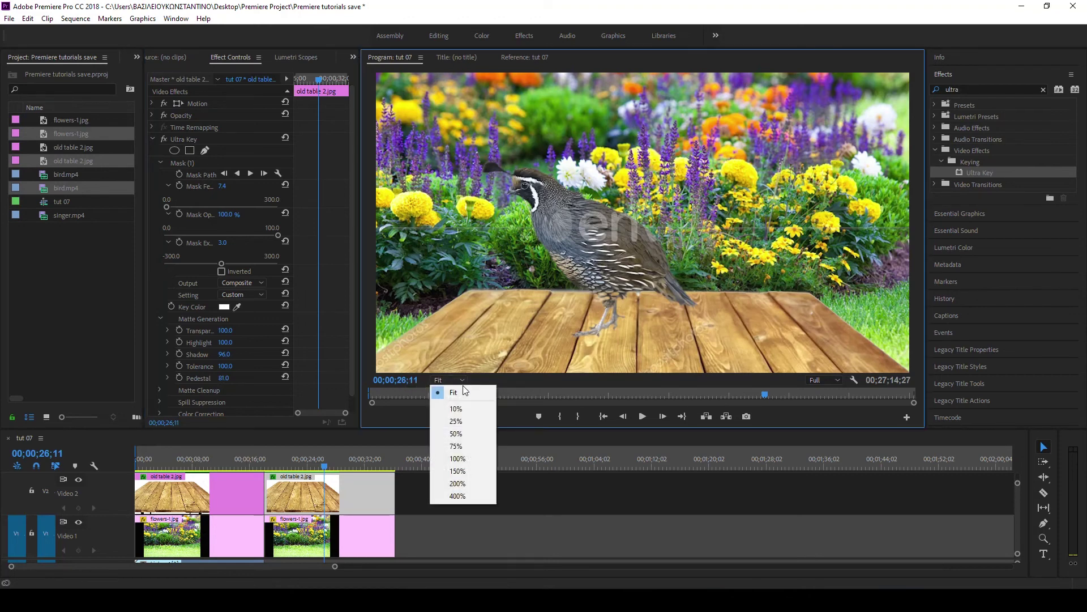
{"action": "left_click", "coordinate": [461, 471]}
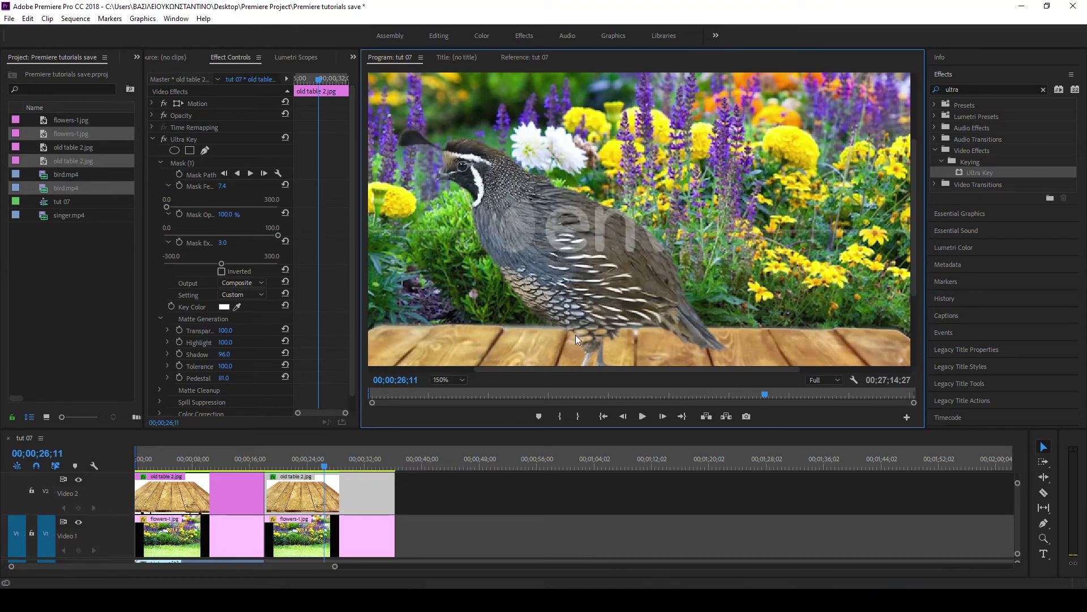
{"action": "left_click", "coordinate": [151, 137]}
{"action": "left_click", "coordinate": [152, 139]}
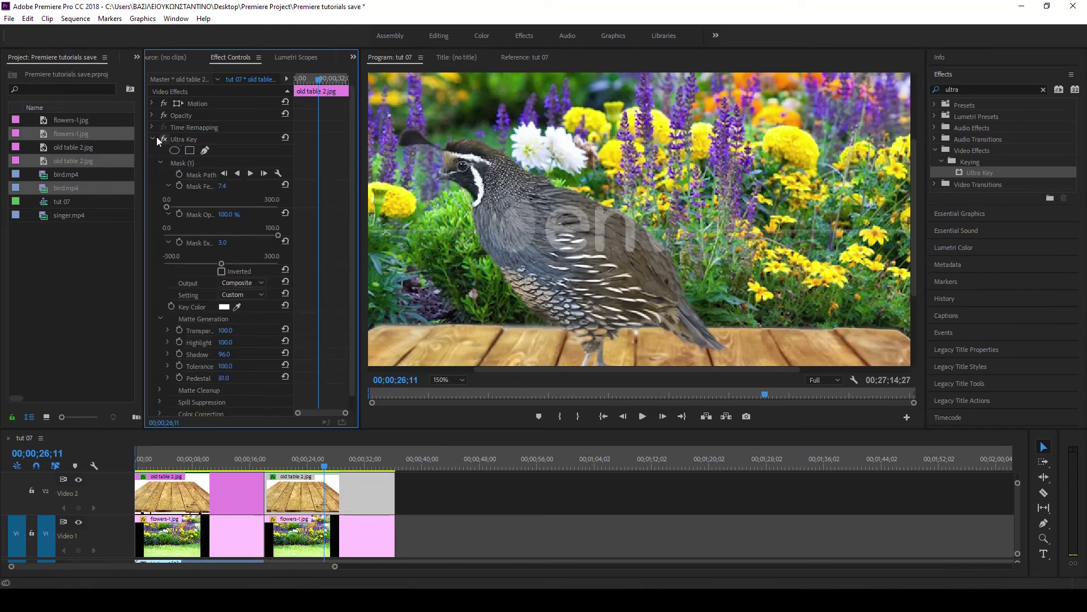
{"action": "left_click", "coordinate": [153, 138]}
{"action": "left_click", "coordinate": [152, 138]}
{"action": "left_click", "coordinate": [204, 151]}
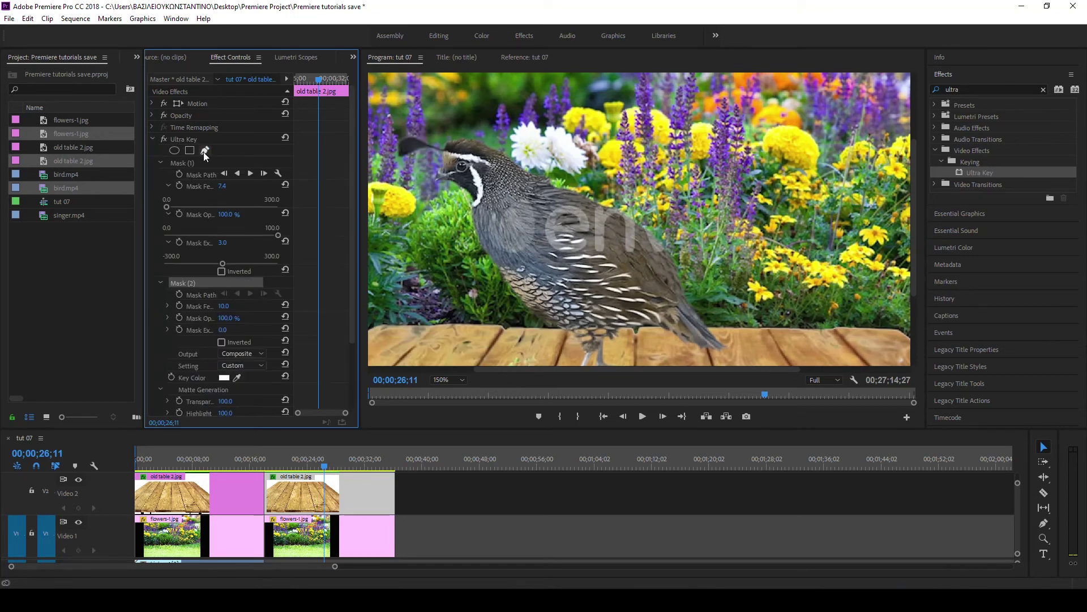
- Draw Mask (2) as a closed outline on the table's back edge by the quail's legs
{"action": "left_click", "coordinate": [643, 328]}
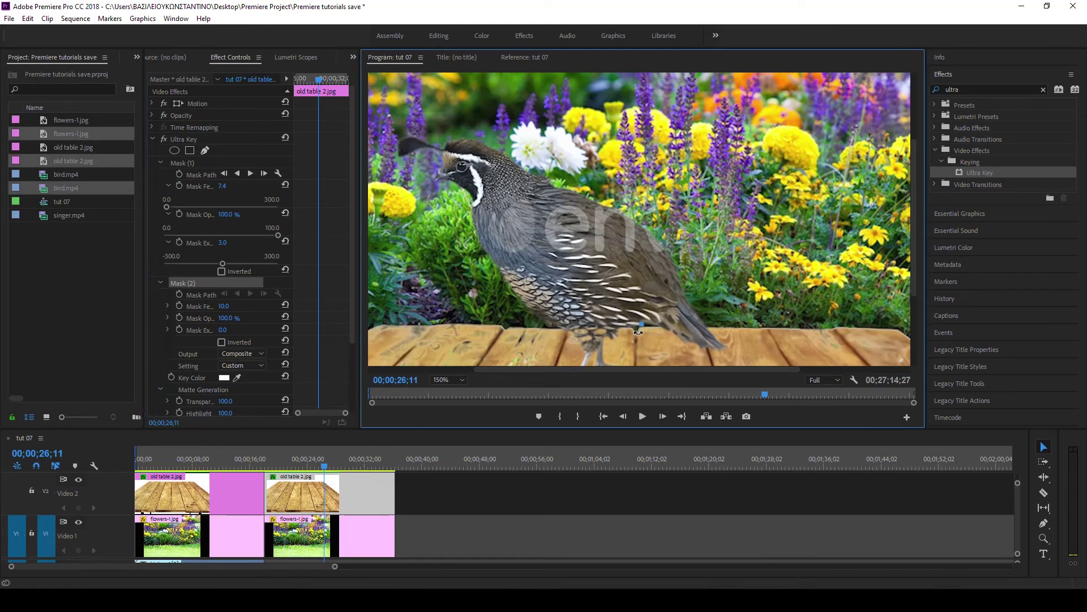
{"action": "left_click", "coordinate": [636, 340]}
{"action": "left_click", "coordinate": [623, 320]}
{"action": "left_click", "coordinate": [641, 324]}
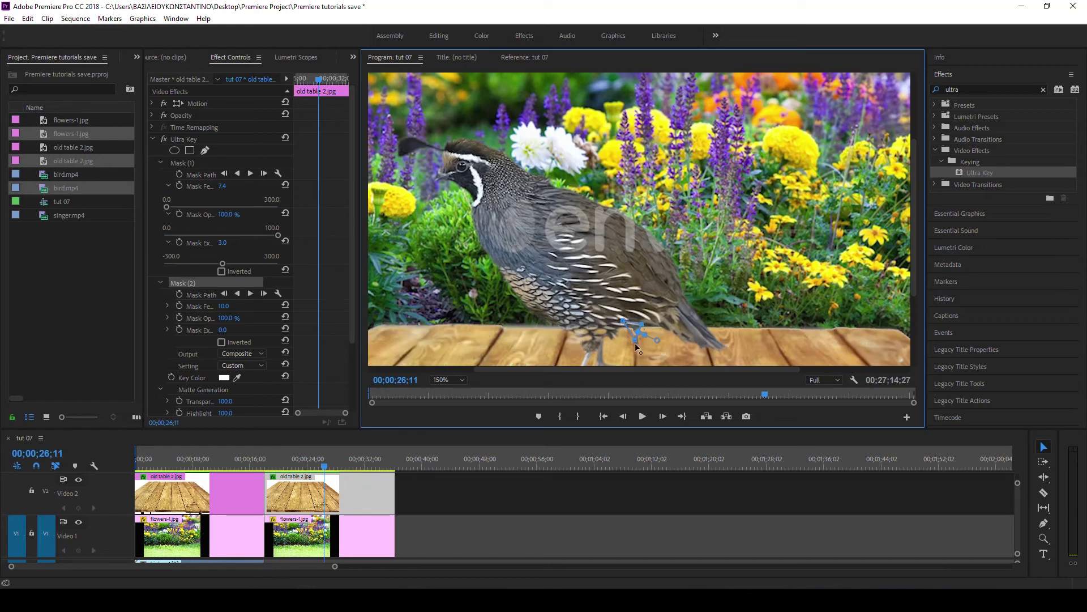
{"action": "left_click_drag", "start_coordinate": [639, 324], "coordinate": [638, 336]}
{"action": "left_click", "coordinate": [627, 319]}
- At 200% preview zoom, drag Mask (2)'s points into a thin strip along the edge
{"action": "left_click", "coordinate": [462, 379]}
{"action": "left_click", "coordinate": [461, 480]}
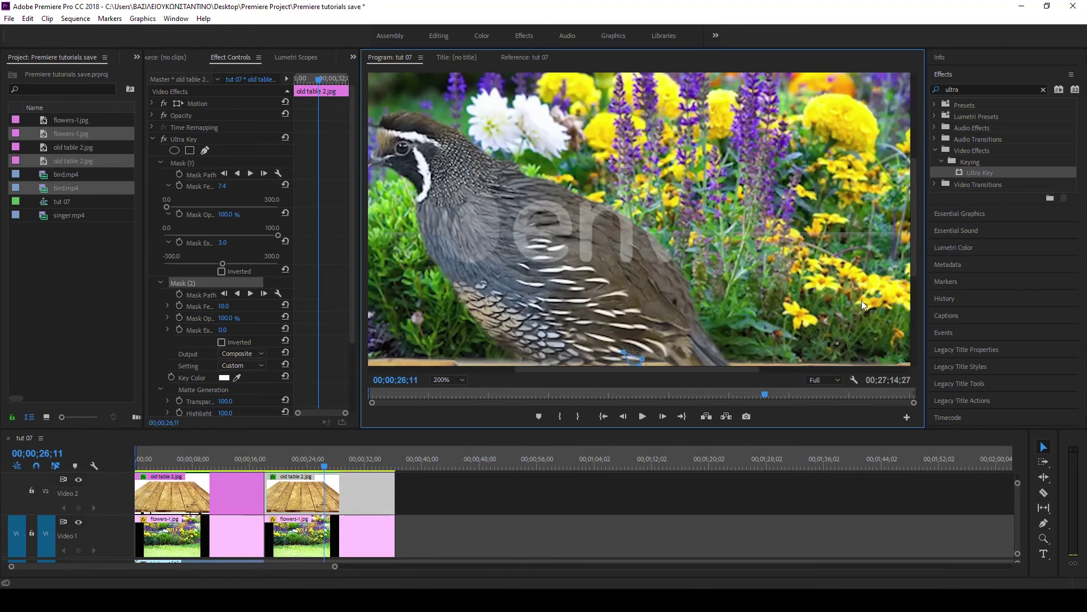
{"action": "left_click_drag", "start_coordinate": [912, 227], "coordinate": [913, 283]}
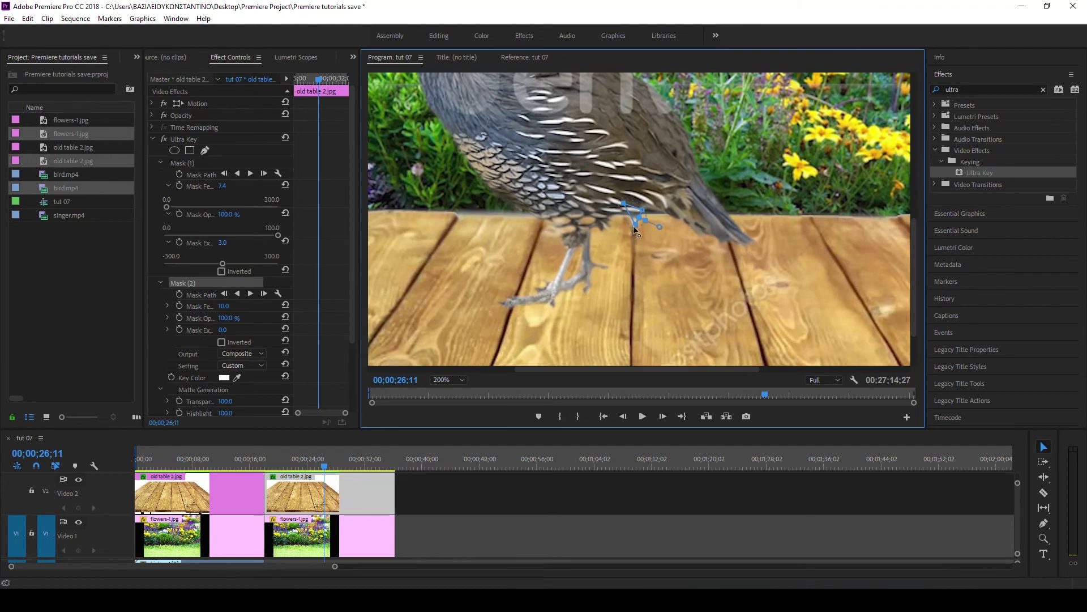
{"action": "mouse_move", "coordinate": [634, 233]}
{"action": "left_mouse_down"}
{"action": "mouse_move", "coordinate": [634, 244]}
{"action": "mouse_move", "coordinate": [649, 200]}
{"action": "left_mouse_up"}
{"action": "left_click_drag", "start_coordinate": [628, 227], "coordinate": [440, 226]}
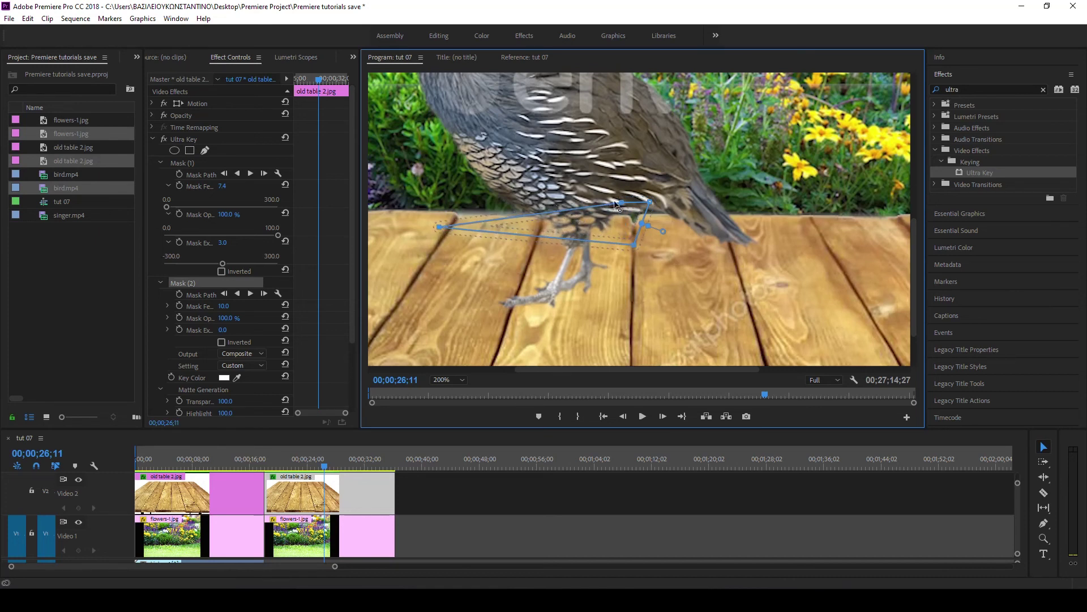
{"action": "left_click_drag", "start_coordinate": [622, 202], "coordinate": [442, 194]}
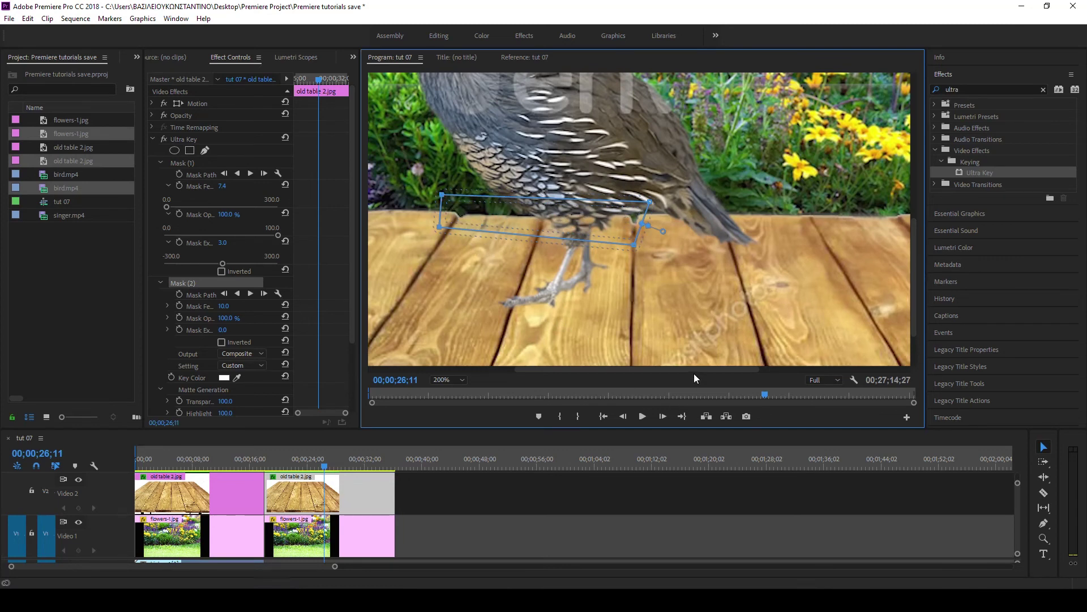
{"action": "left_click_drag", "start_coordinate": [695, 371], "coordinate": [624, 369]}
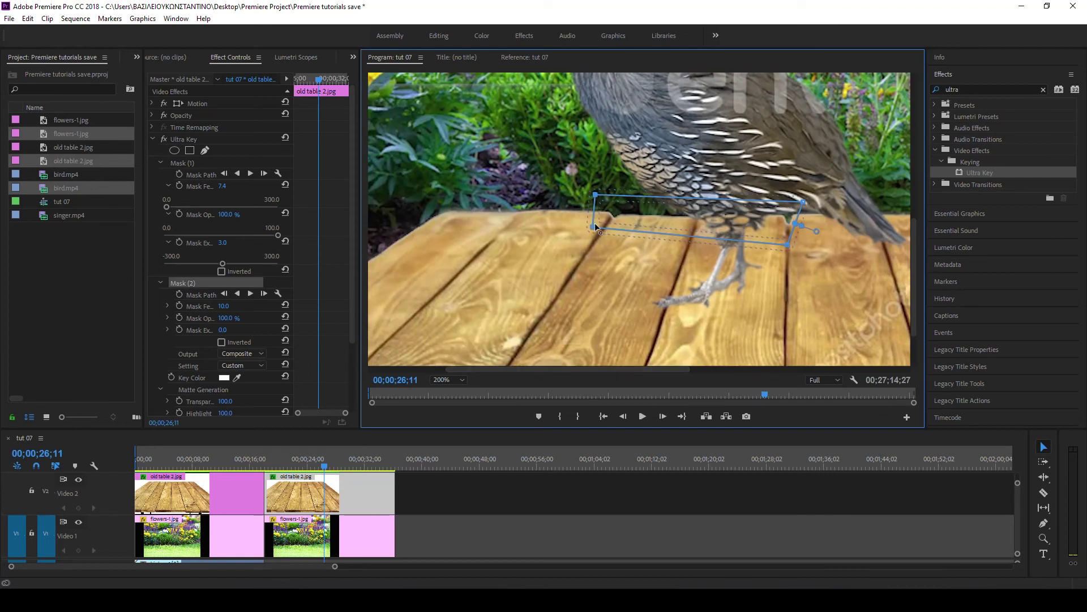
- Add Mask (3) and outline a closed shape along the table's back edge left of the quail
{"action": "left_click", "coordinate": [205, 150]}
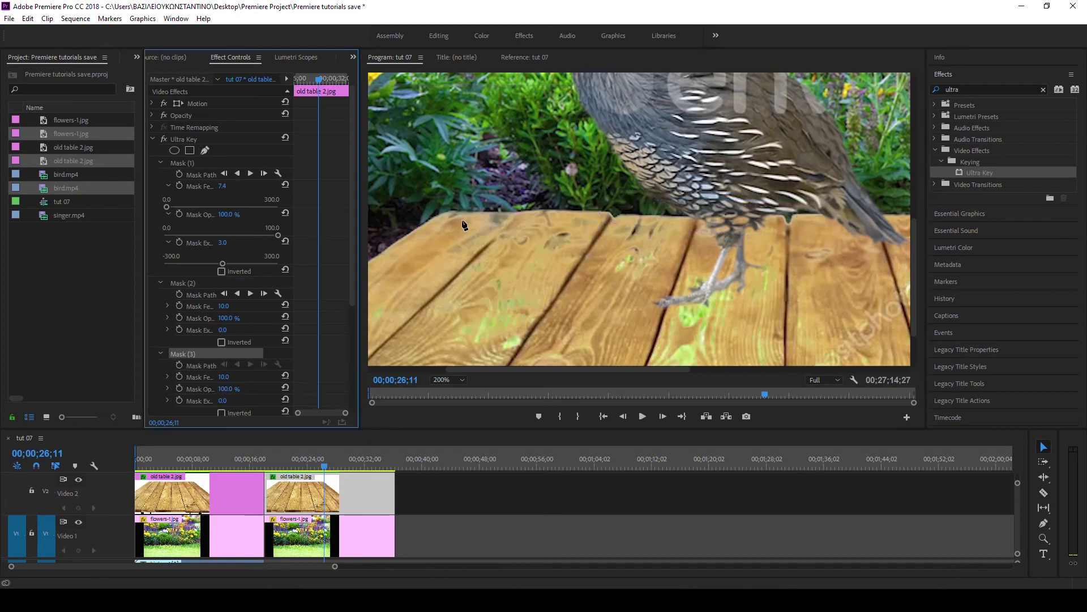
{"action": "left_click", "coordinate": [435, 204]}
{"action": "left_click", "coordinate": [463, 200]}
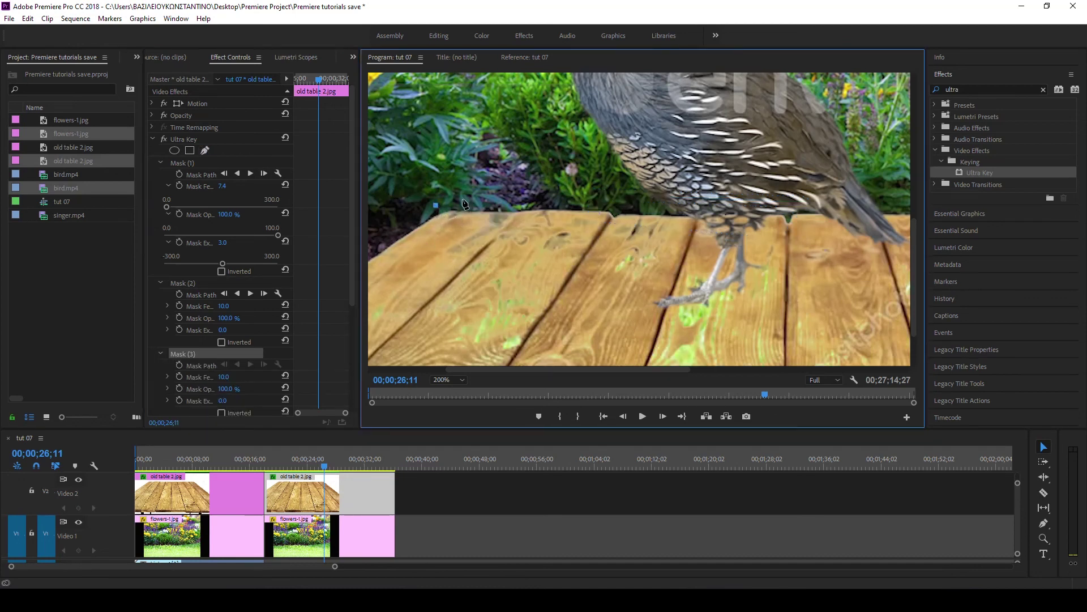
{"action": "left_click", "coordinate": [598, 205]}
{"action": "left_click", "coordinate": [596, 223]}
{"action": "left_click", "coordinate": [452, 223]}
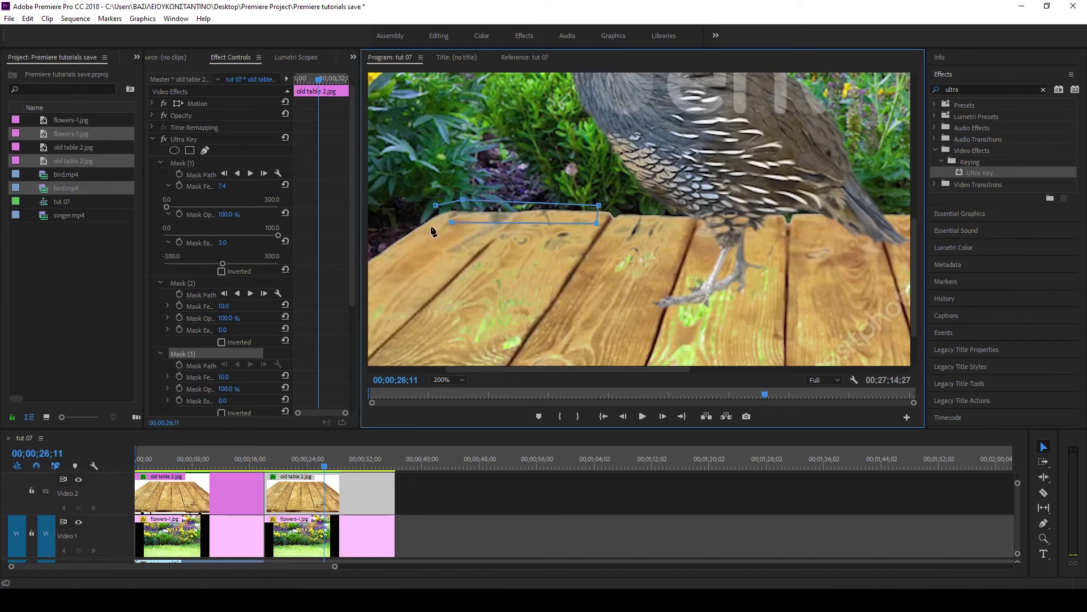
{"action": "left_click", "coordinate": [435, 206]}
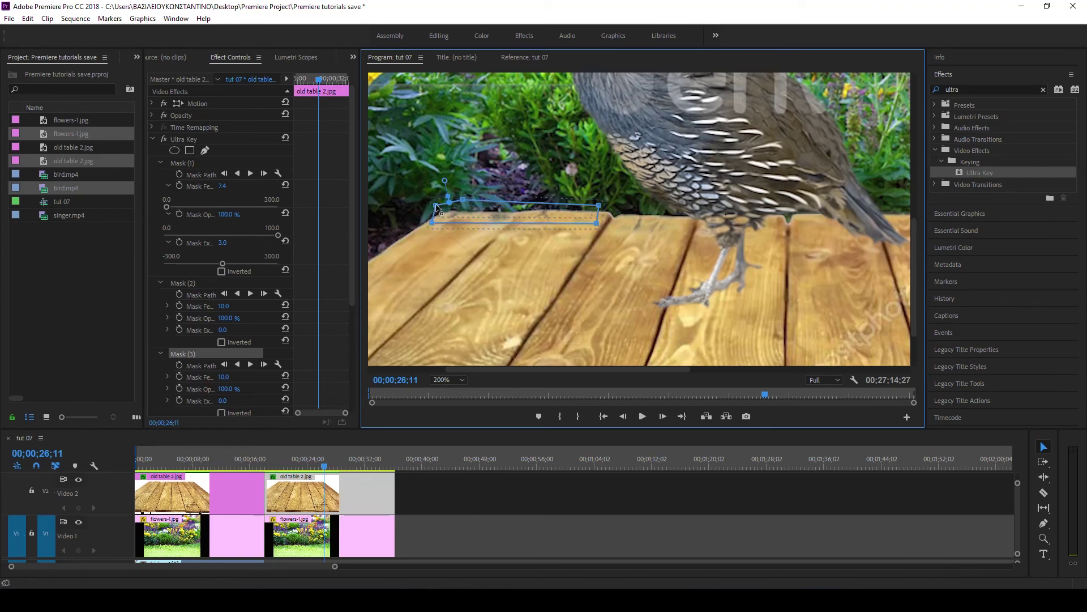
- Adjust Mask (3)'s corners and add bottom-edge points so it follows the table edge
{"action": "mouse_move", "coordinate": [435, 205]}
{"action": "left_mouse_down"}
{"action": "mouse_move", "coordinate": [427, 197]}
{"action": "mouse_move", "coordinate": [461, 195]}
{"action": "left_mouse_up"}
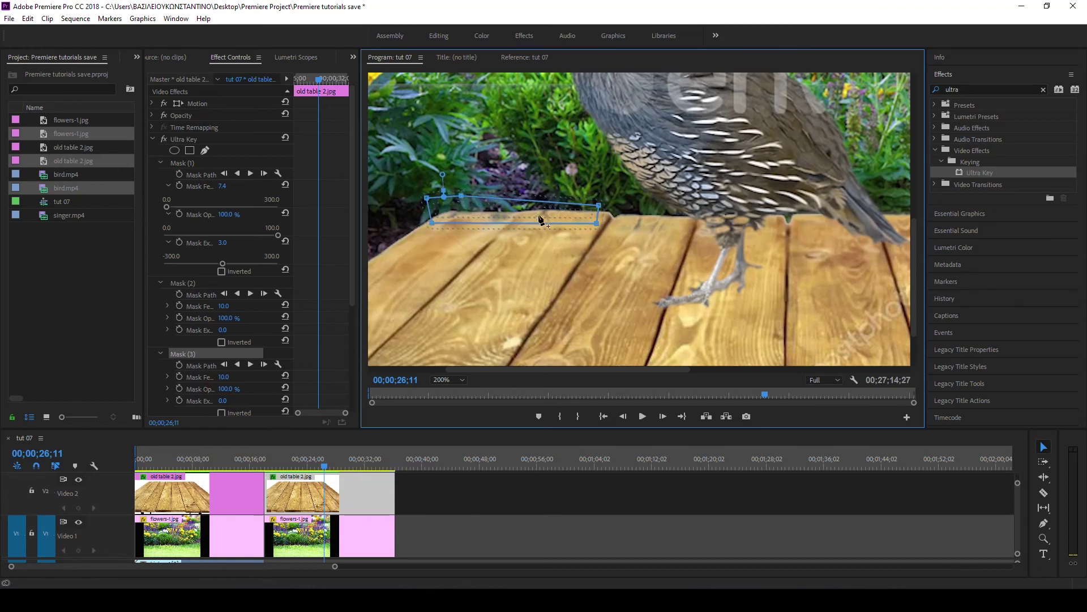
{"action": "left_click", "coordinate": [498, 223]}
{"action": "left_click_drag", "start_coordinate": [497, 222], "coordinate": [497, 214]}
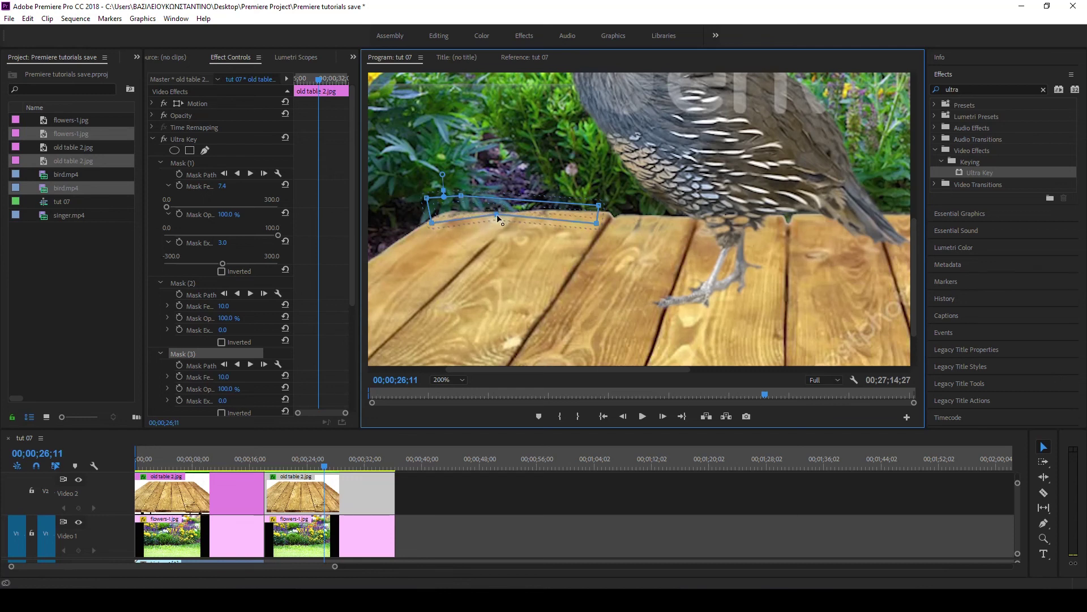
{"action": "left_click", "coordinate": [556, 220]}
{"action": "left_click_drag", "start_coordinate": [556, 219], "coordinate": [573, 213]}
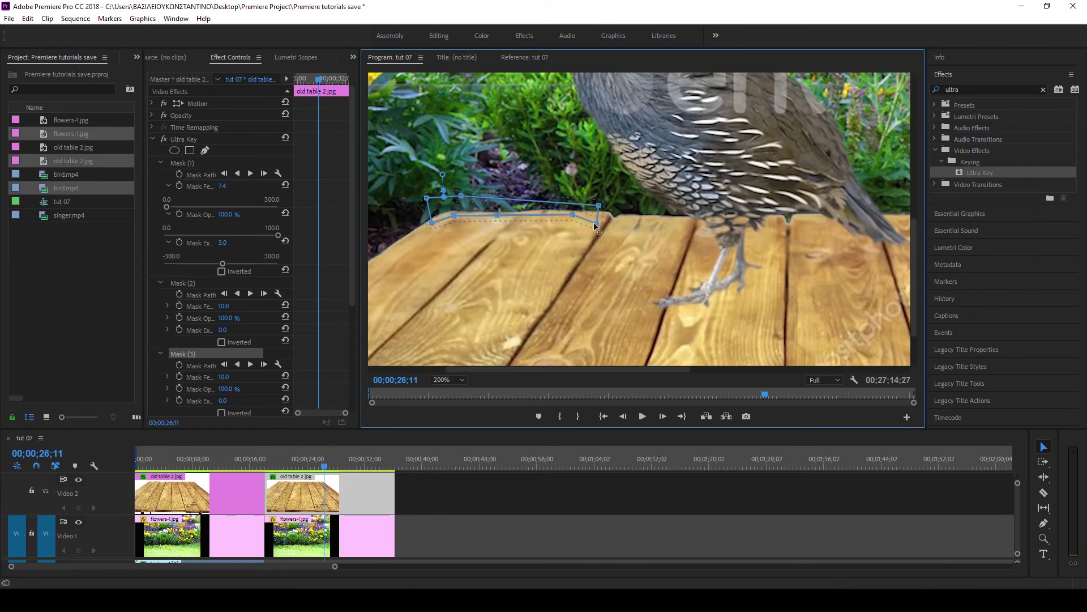
{"action": "left_click_drag", "start_coordinate": [595, 224], "coordinate": [596, 215]}
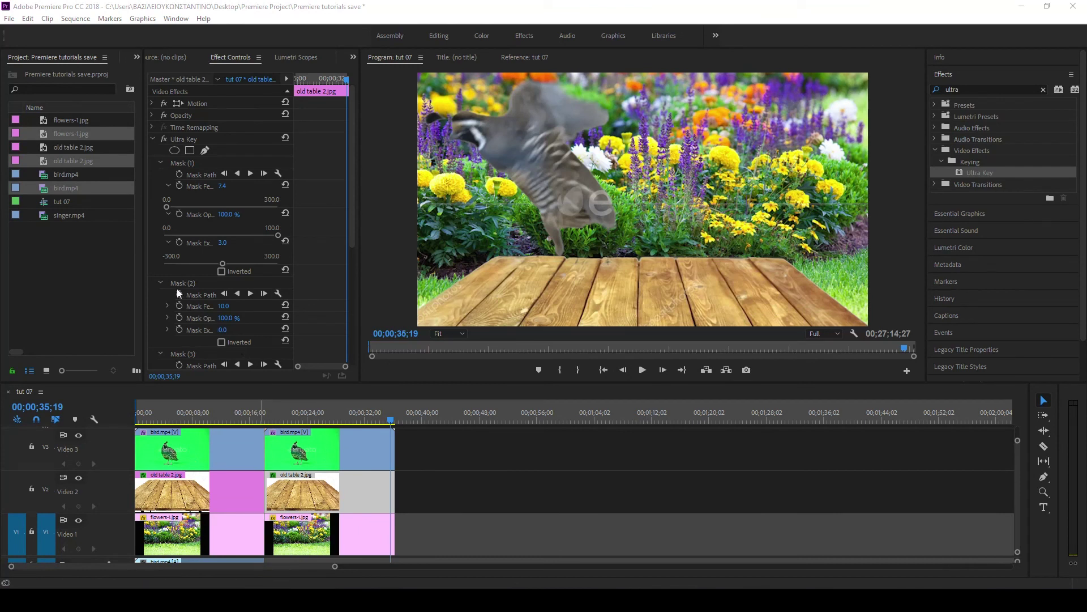
- Select the second bird.mp4 clip on V3 and expand its Ultra Key Matte Generation and Matte Cleanup
{"action": "left_click_drag", "start_coordinate": [351, 231], "coordinate": [349, 361]}
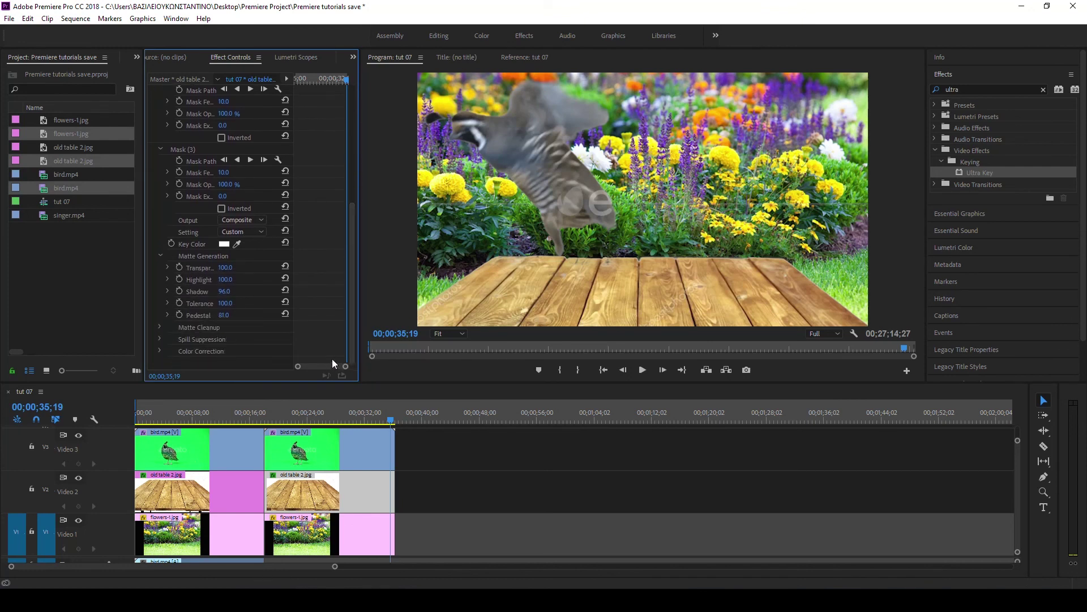
{"action": "left_click", "coordinate": [353, 456]}
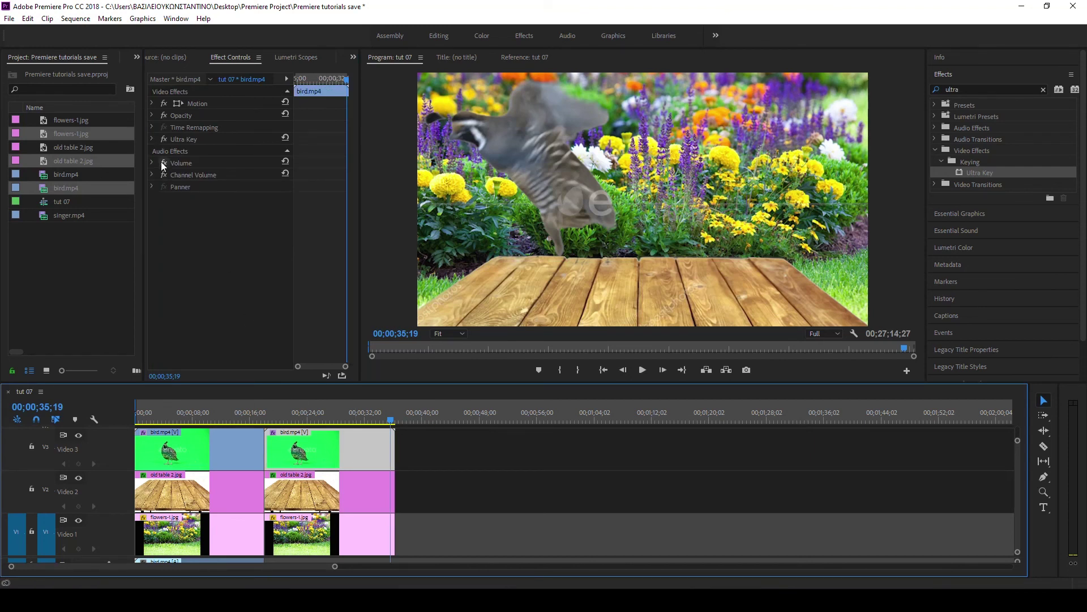
{"action": "left_click", "coordinate": [152, 140]}
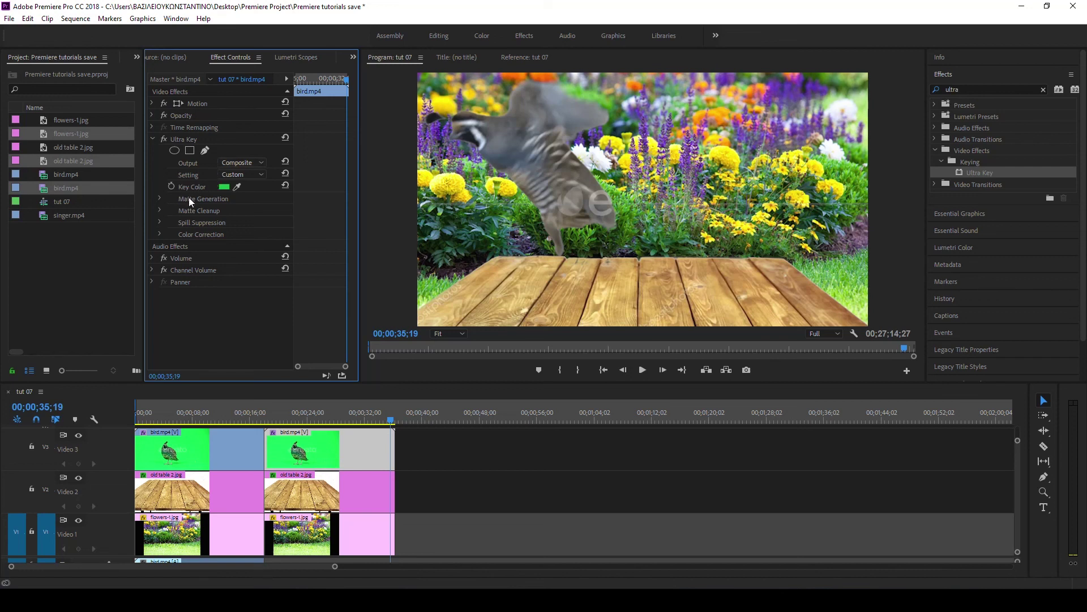
{"action": "left_click", "coordinate": [160, 198]}
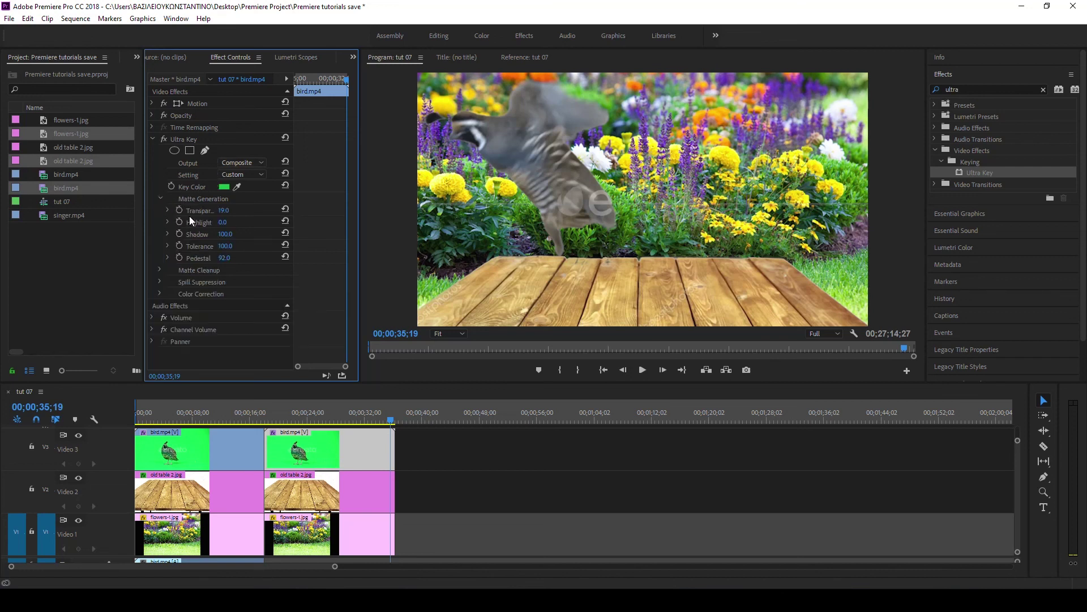
{"action": "left_click", "coordinate": [159, 269]}
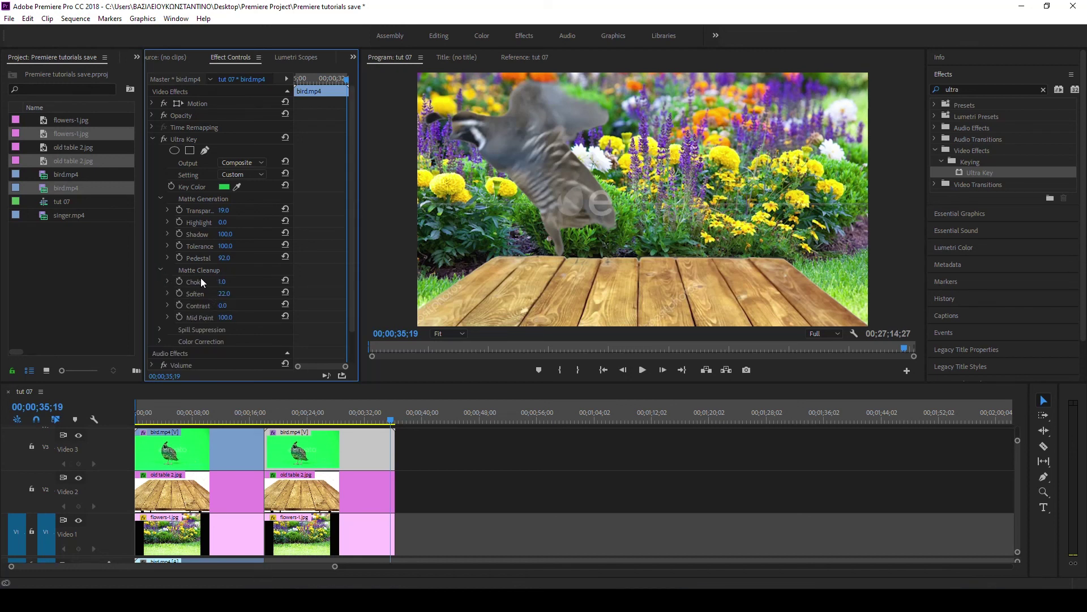
{"action": "scroll", "coordinate": [192, 281], "scroll_direction": "down", "scroll_amount": 1}
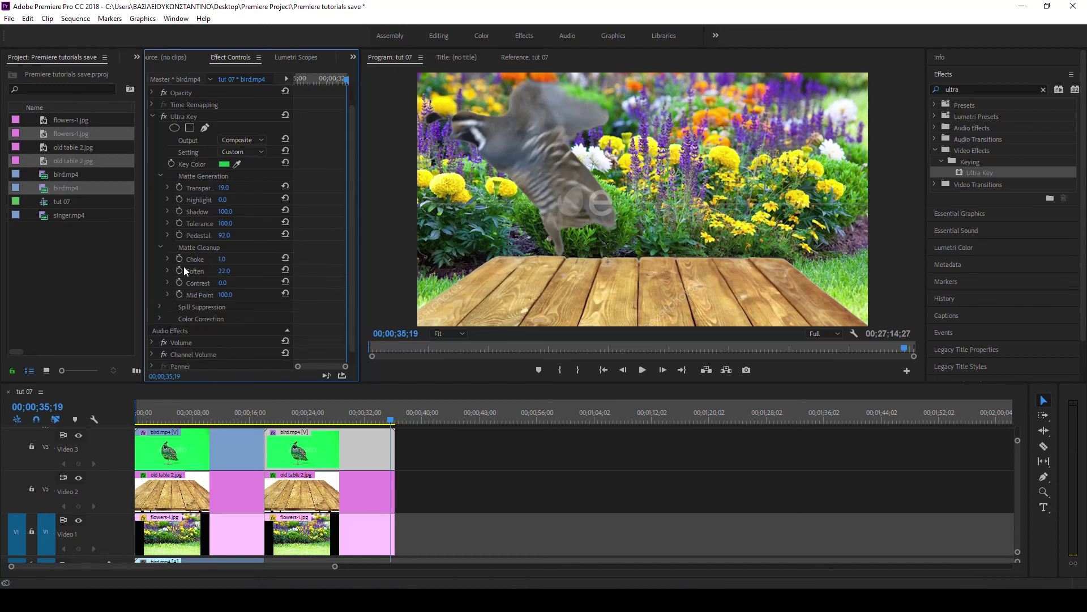